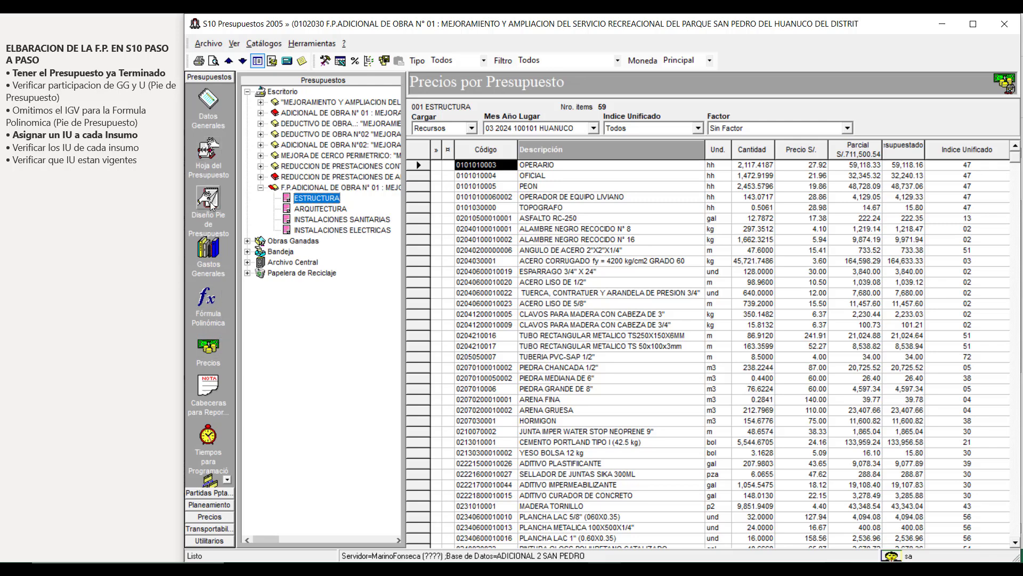
# Step: Process the ESTRUCTURA sub-budget from its Hoja del Presupuesto and dismiss the processing summary
pyautogui.click(211, 155)
pyautogui.click(308, 198)
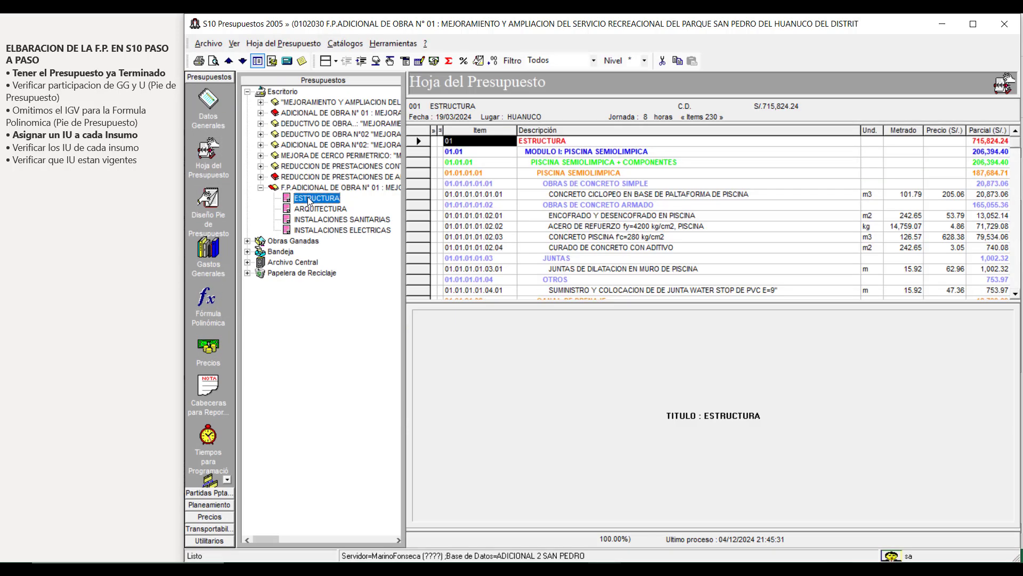
pyautogui.press('F9')
pyautogui.click(481, 427)
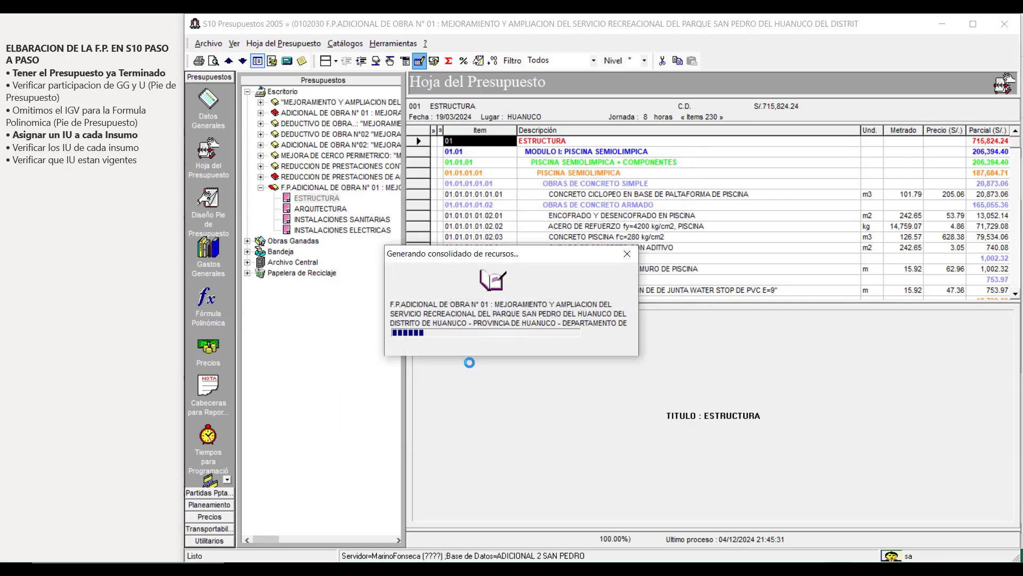
pyautogui.click(548, 455)
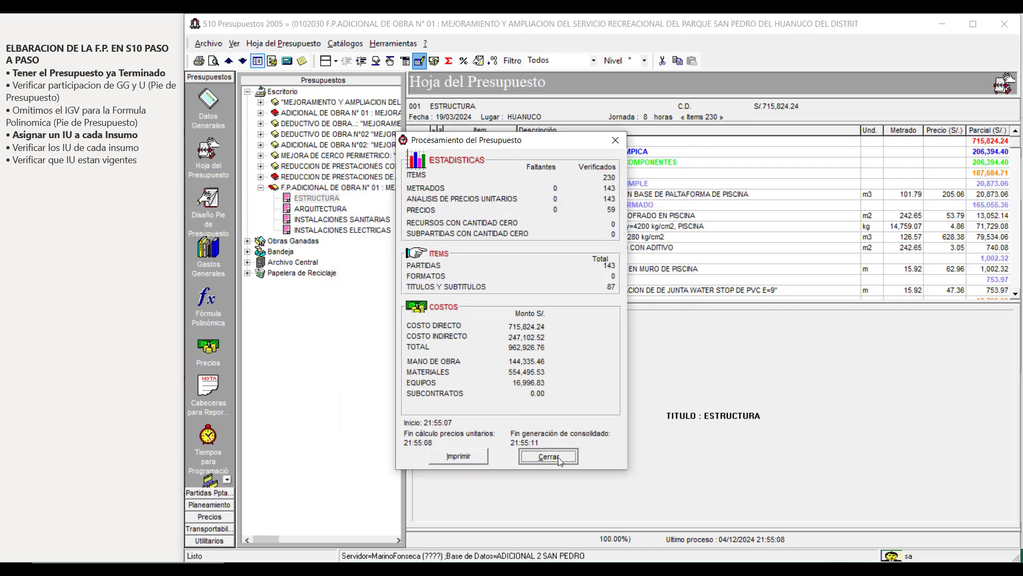
# Step: Generate the Fórmula Polinómica for the ESTRUCTURA sub-budget
pyautogui.click(335, 199)
pyautogui.click(209, 300)
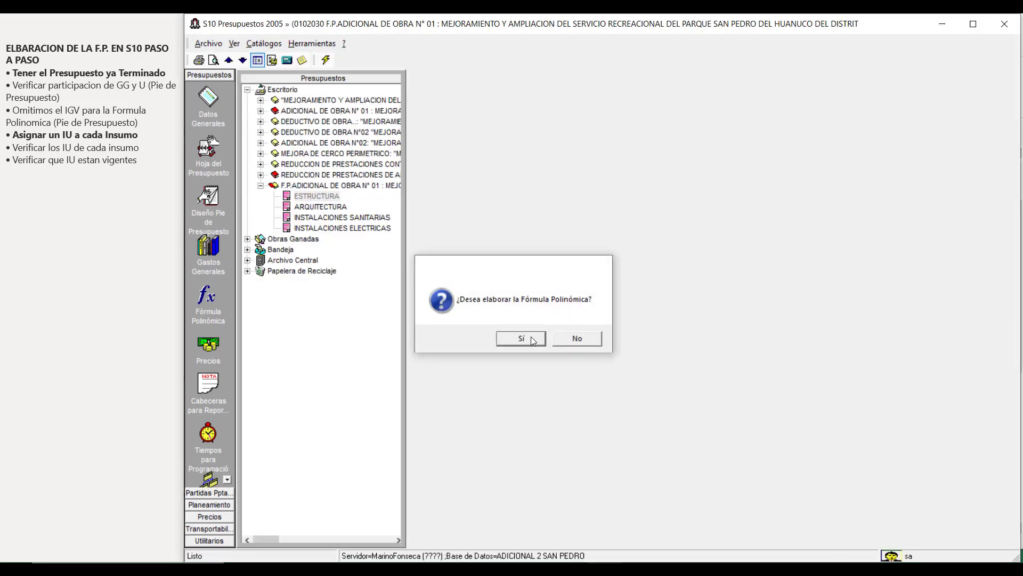
pyautogui.click(577, 337)
# Step: Examine the initial and balance percentages of the unified indices in the preliminary grouping, including index 39 and indices 02 to 05
pyautogui.click(554, 231)
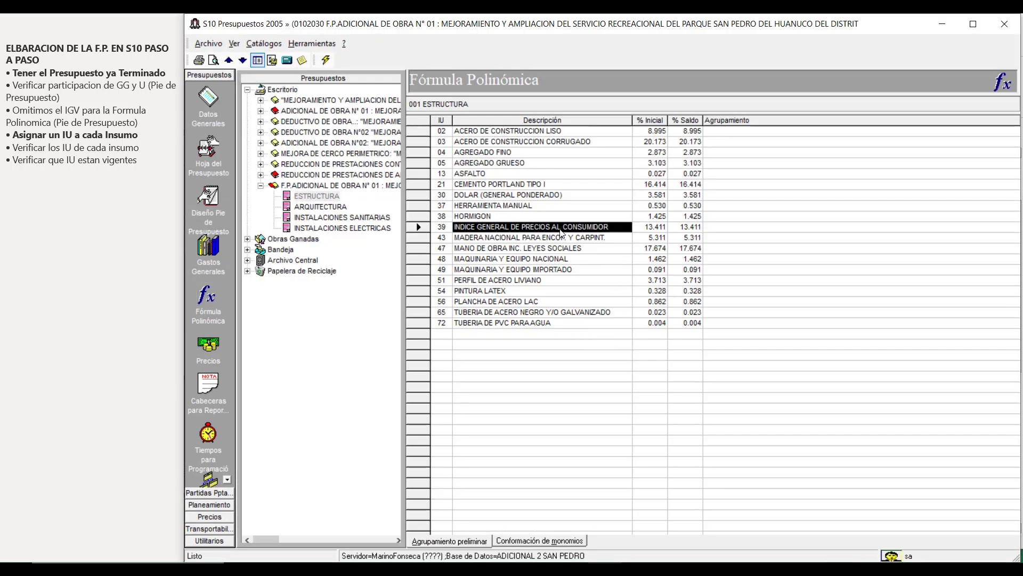
pyautogui.click(650, 228)
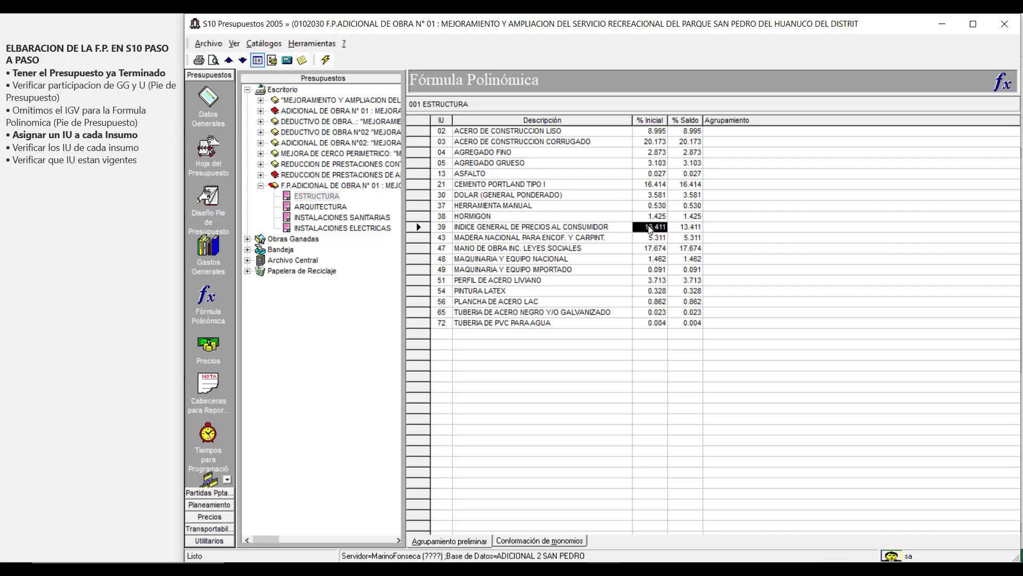
pyautogui.click(680, 229)
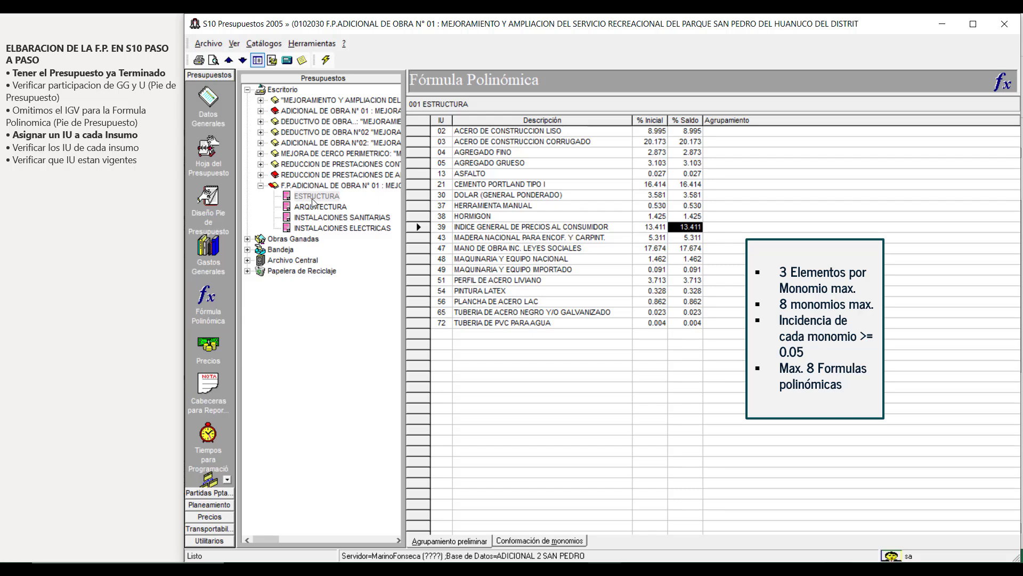
pyautogui.click(651, 134)
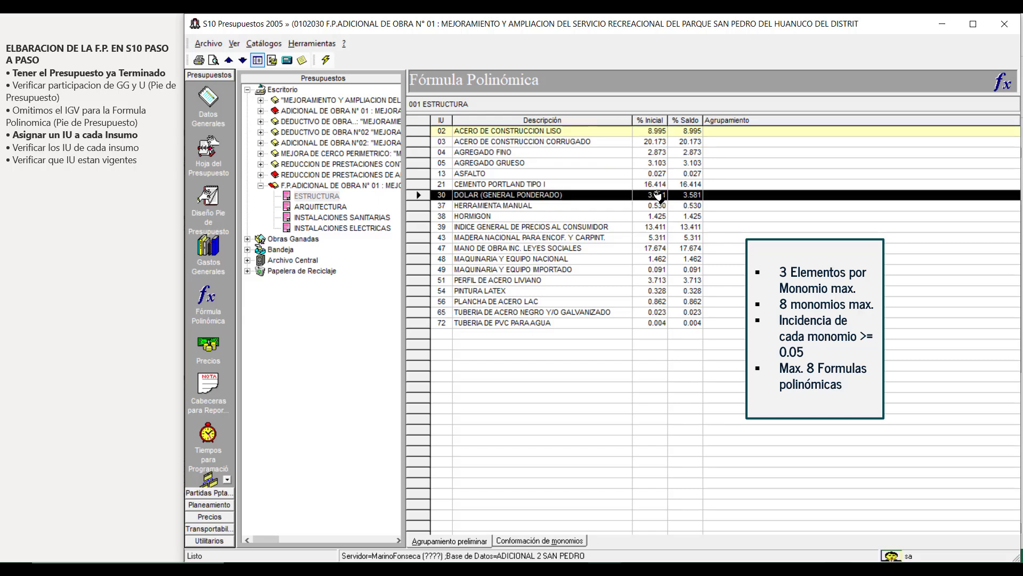
pyautogui.click(661, 141)
pyautogui.click(653, 153)
pyautogui.click(653, 164)
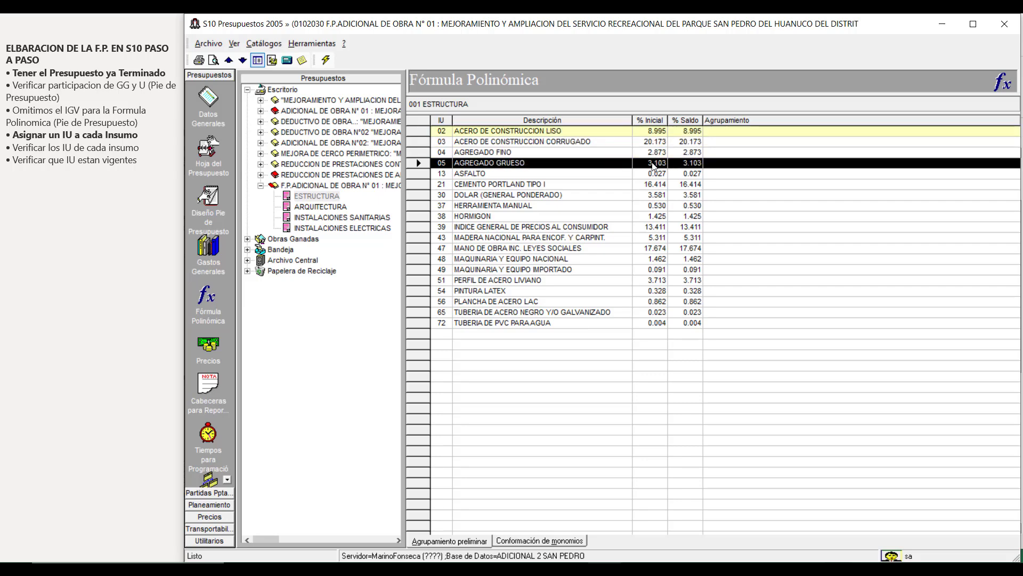
# Step: Preview the Estándar cliente budget report for ESTRUCTURA and review its cost summary
pyautogui.click(314, 195)
pyautogui.click(213, 160)
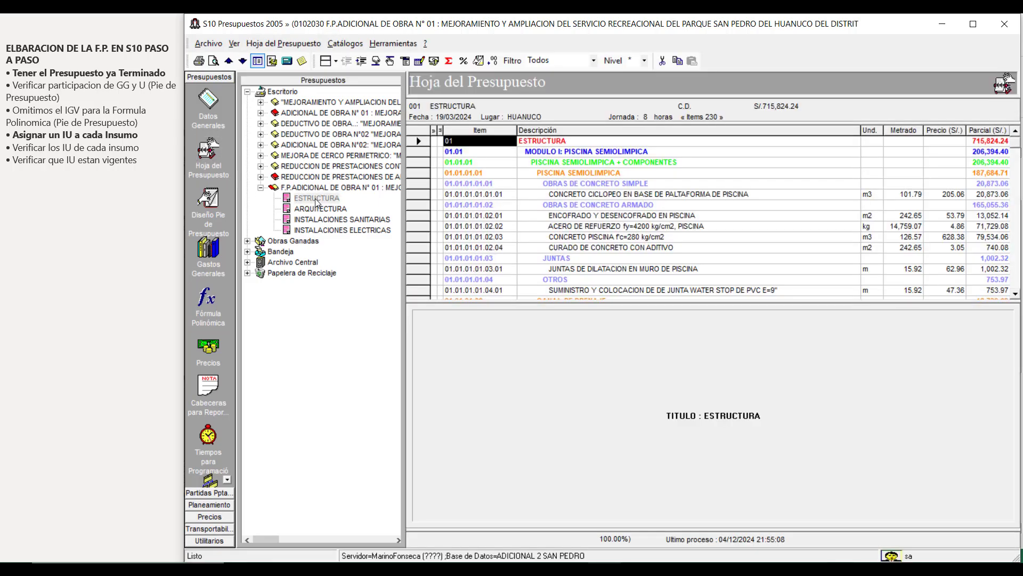
pyautogui.click(420, 61)
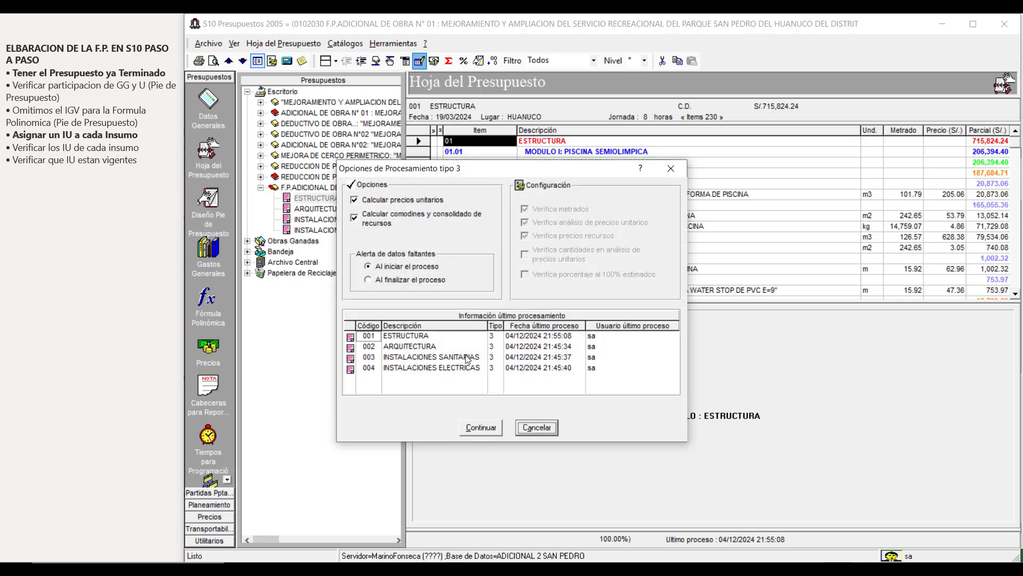
pyautogui.click(537, 428)
pyautogui.click(213, 61)
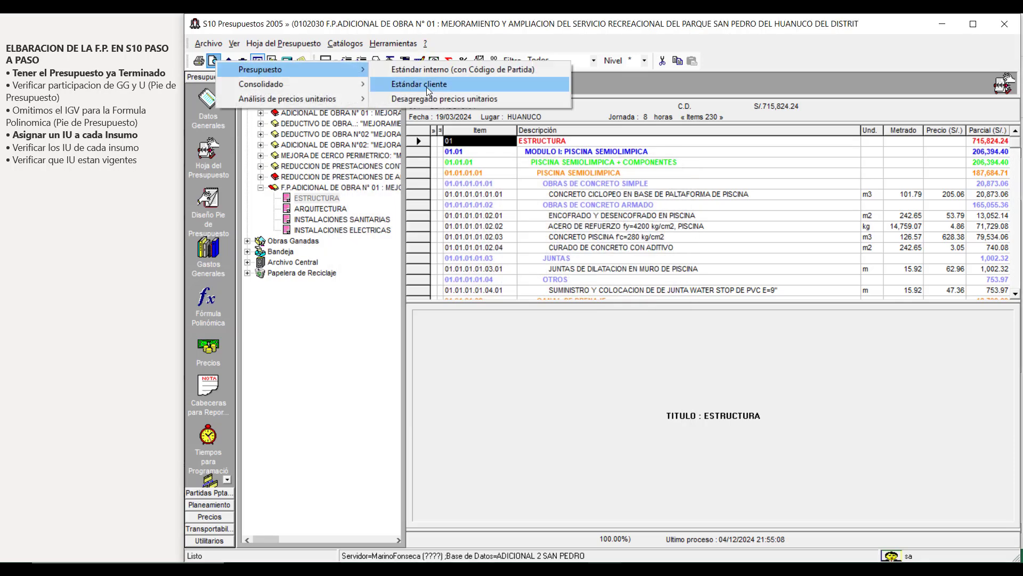
pyautogui.click(427, 85)
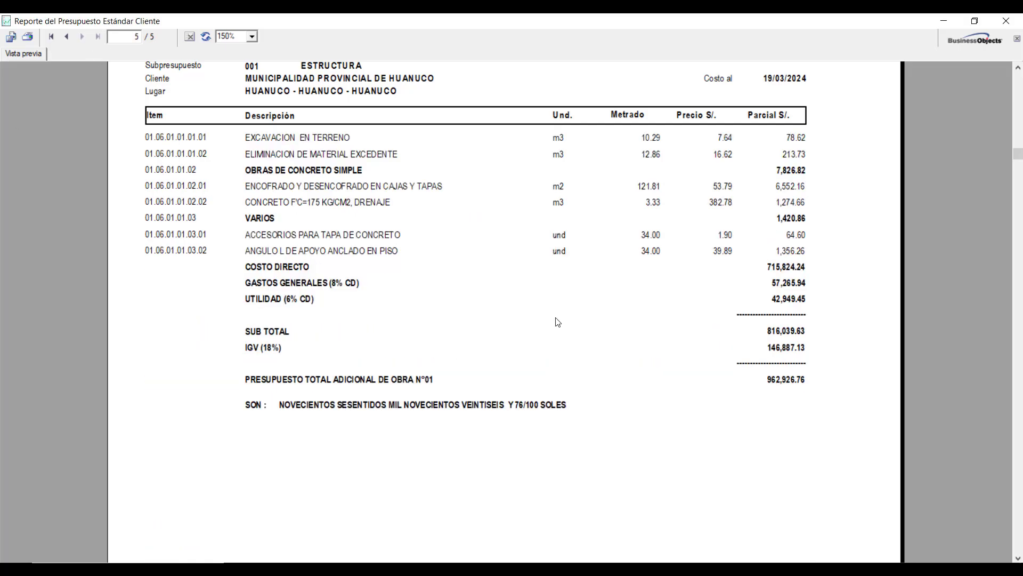
pyautogui.scroll(-1, 528, 312)
pyautogui.scroll(3, 527, 312)
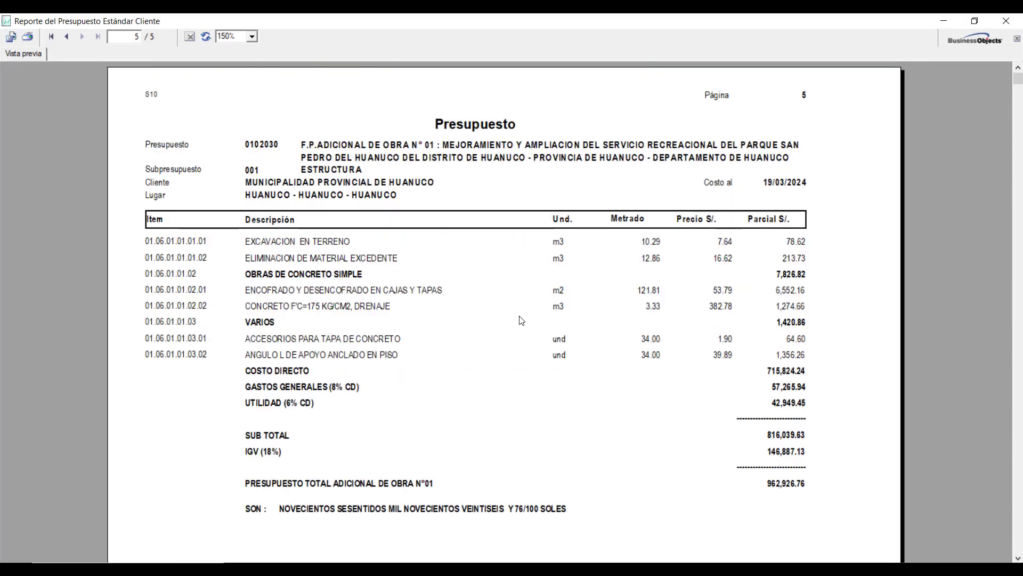
# Step: Capture the report's cost summary from COSTO DIRECTO to PRESUPUESTO TOTAL as an image and paste it into a new Excel workbook
pyautogui.press('Print')
pyautogui.moveTo(238, 362); pyautogui.dragTo(819, 493)
pyautogui.click(778, 504)
pyautogui.rightClick(638, 568)
pyautogui.click(501, 450)
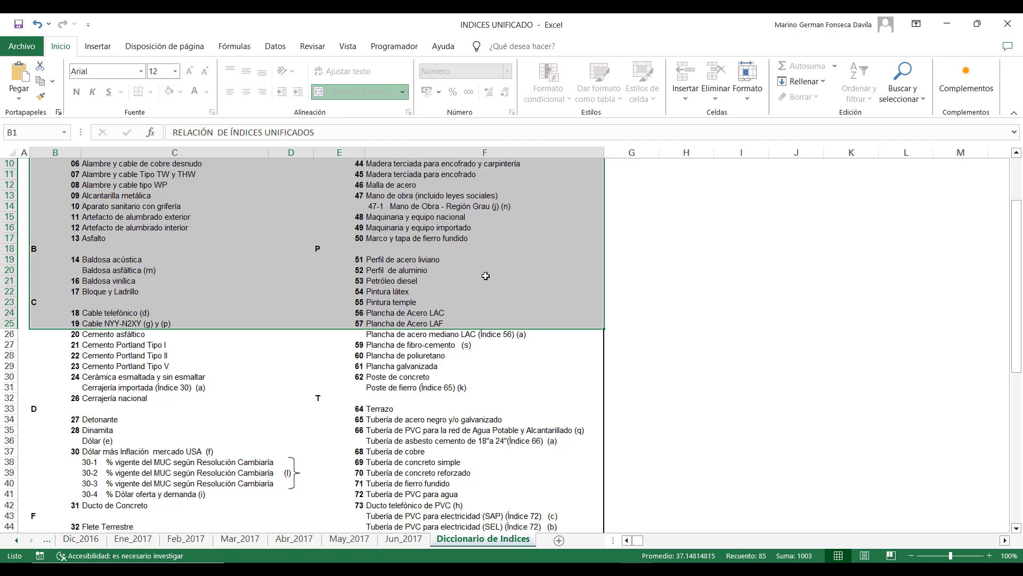
pyautogui.hotkey('ctrl', 'n')
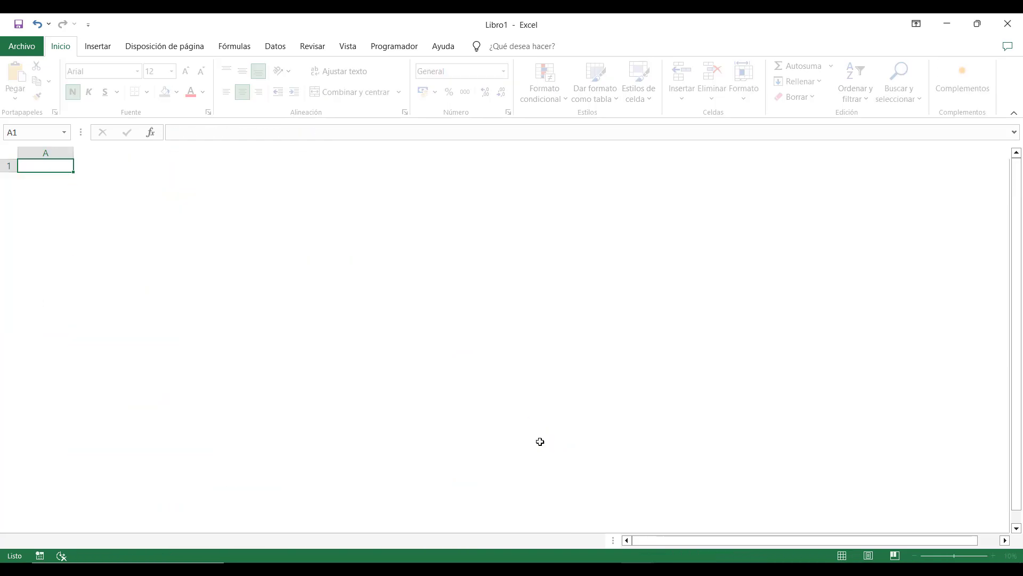
pyautogui.hotkey('ctrl', 'v')
# Step: Enter the heading ESTRUCTURAS in D2 and the amounts 715824.24, 57265.94 and 42949.45 in F3:F5
pyautogui.click(235, 205)
pyautogui.write('ESTRUCTURAS')
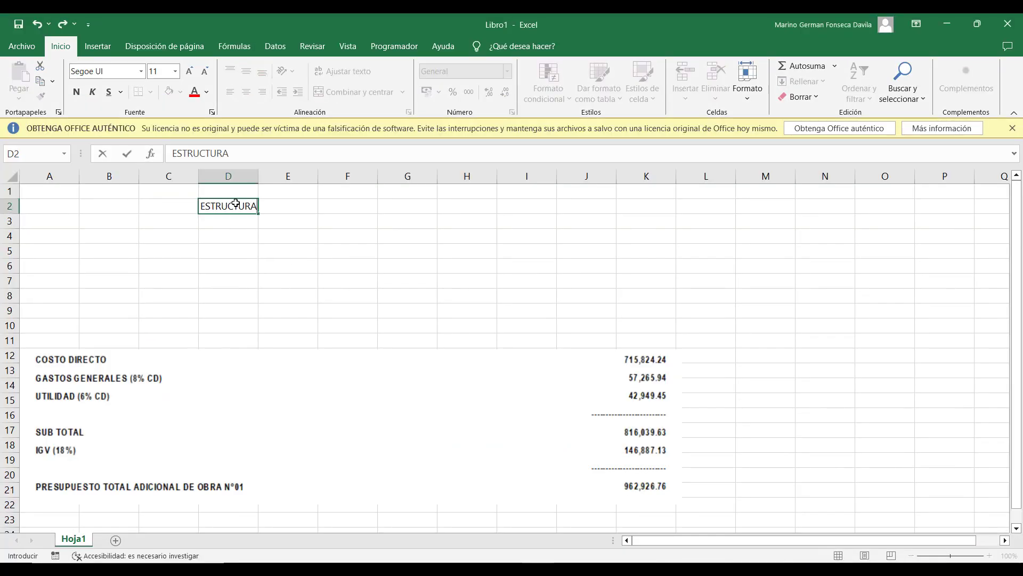
pyautogui.press('Return')
pyautogui.press('Right')
pyautogui.press('Right')
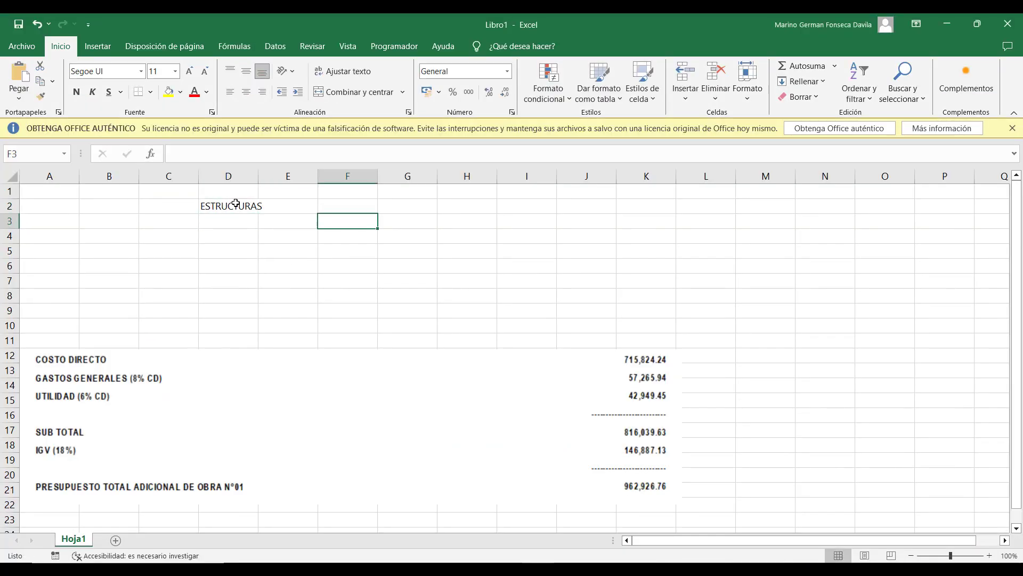
pyautogui.write('715824.24')
pyautogui.press('Return')
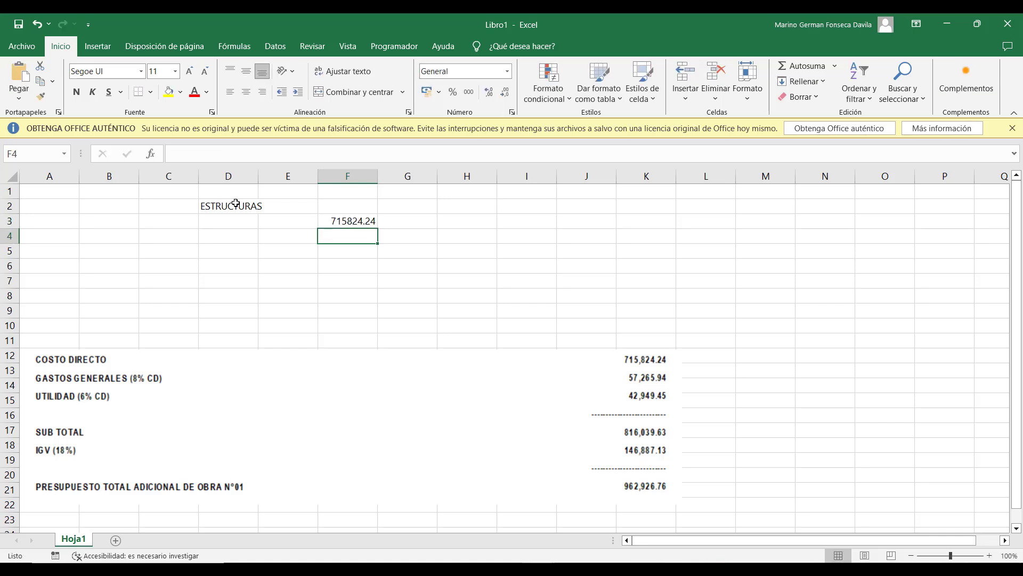
pyautogui.write('57265.94')
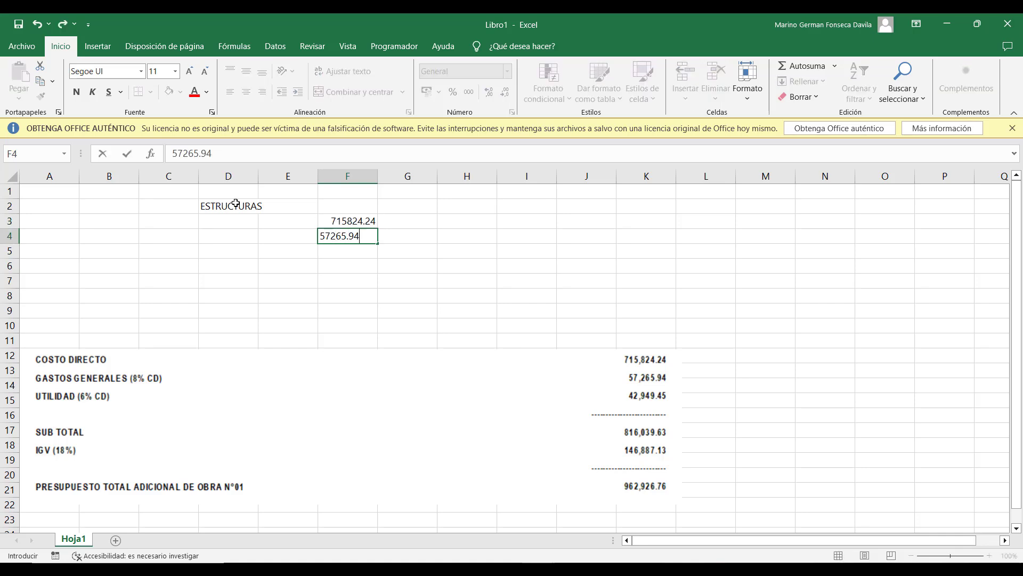
pyautogui.press('Return')
pyautogui.write('42949.45')
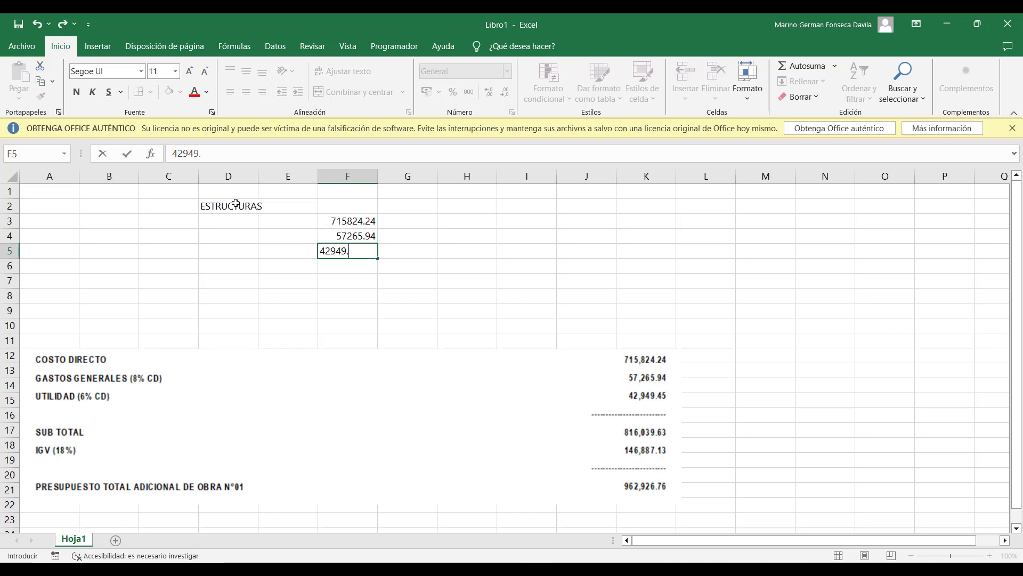
pyautogui.press('Return')
# Step: Enter the amounts 816039.63, 146887.13 and 962926.76 in F6:F8
pyautogui.write('816039.63')
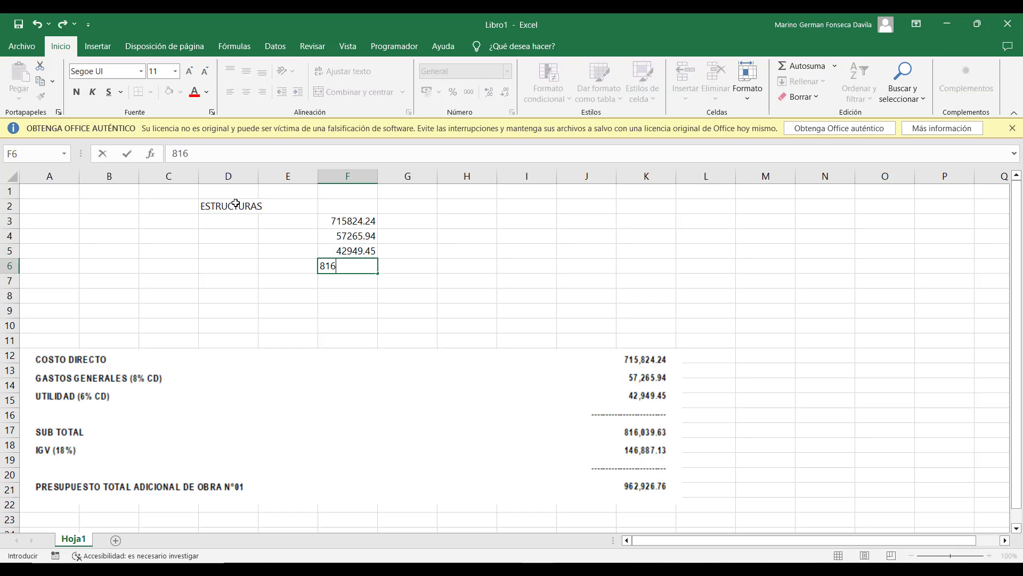
pyautogui.press('Return')
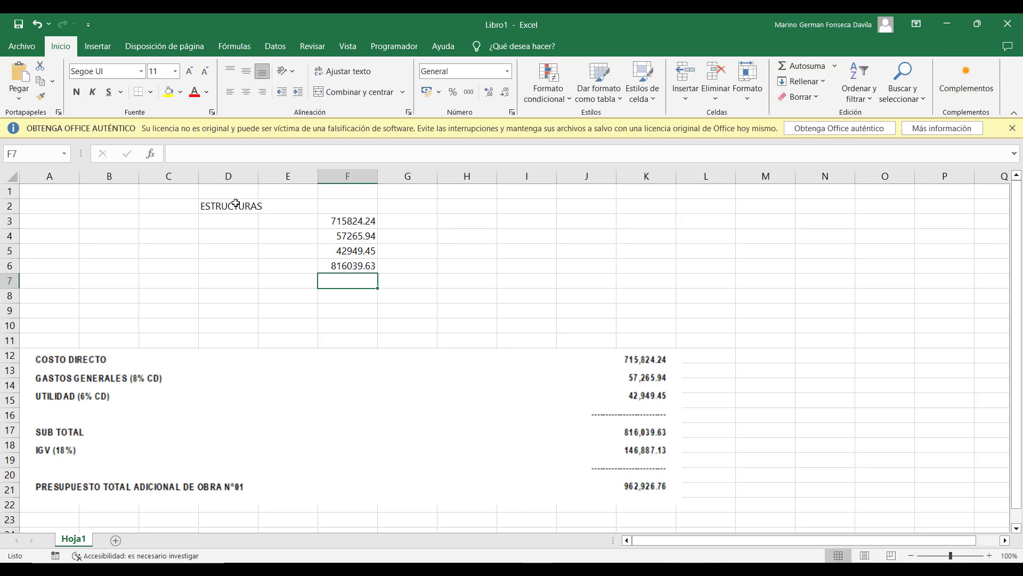
pyautogui.write('146887.13')
pyautogui.press('Return')
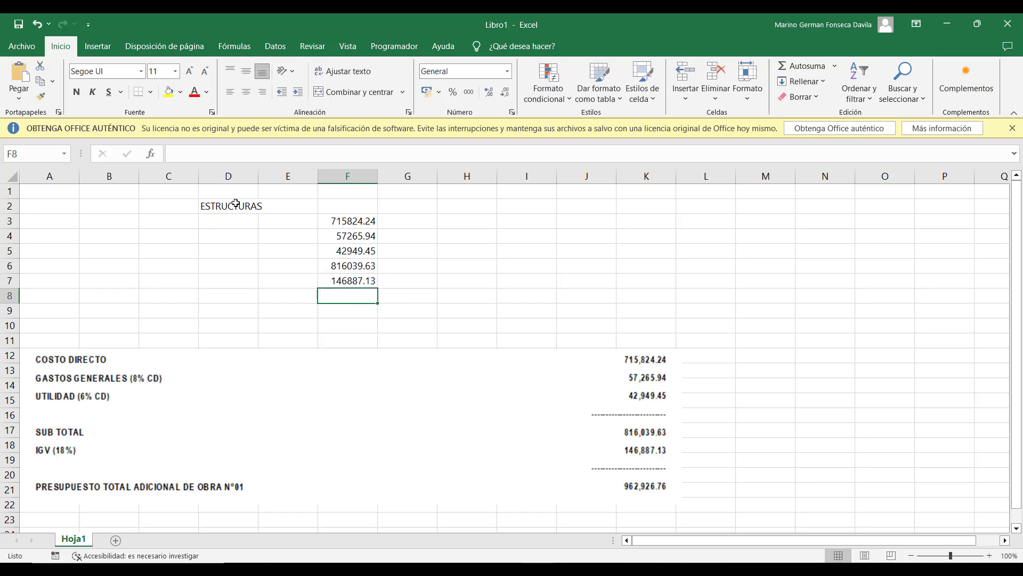
pyautogui.write('962926.76')
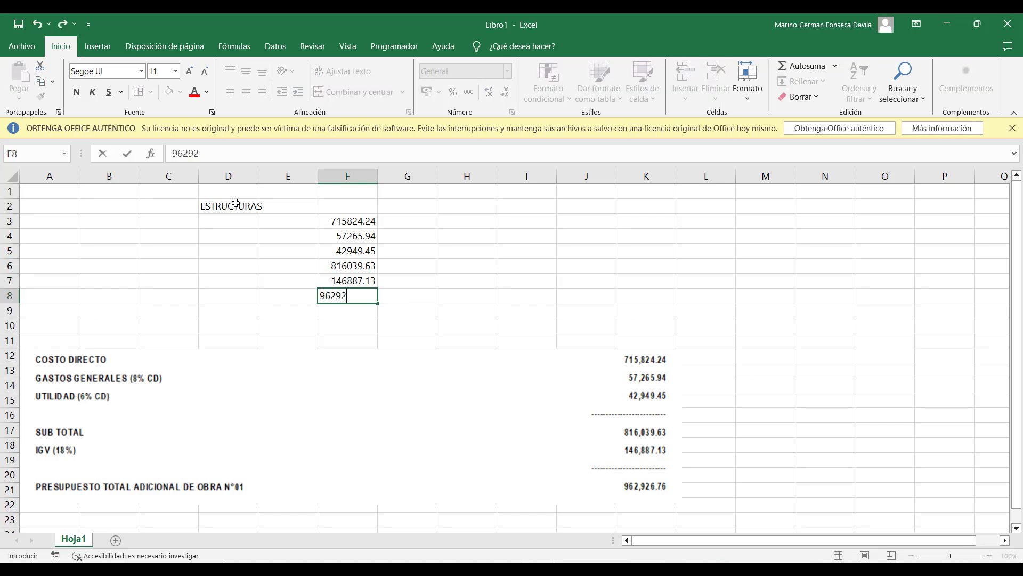
pyautogui.press('Return')
# Step: Label the first three amounts CD, GG and UT in E3:E5
pyautogui.click(283, 223)
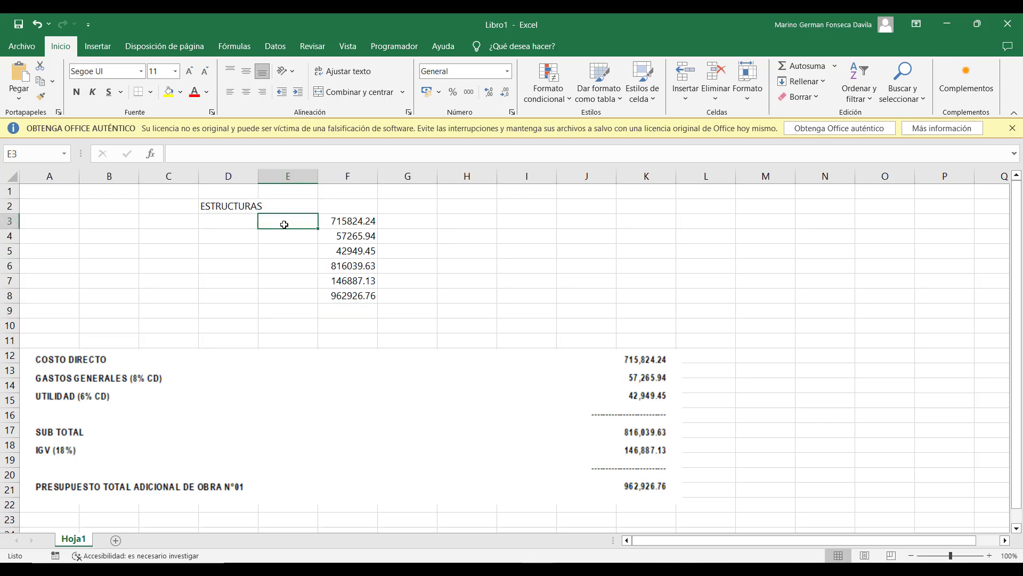
pyautogui.write('CC')
pyautogui.press('Return')
pyautogui.click(284, 224)
pyautogui.write('CD')
pyautogui.press('Return')
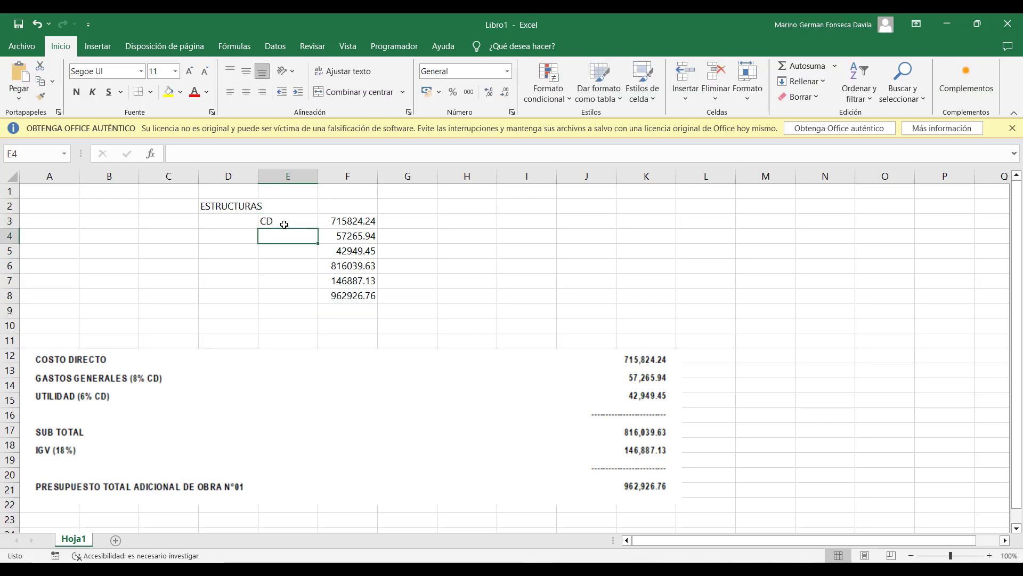
pyautogui.write('GG')
pyautogui.press('Return')
pyautogui.write('UT')
pyautogui.press('Return')
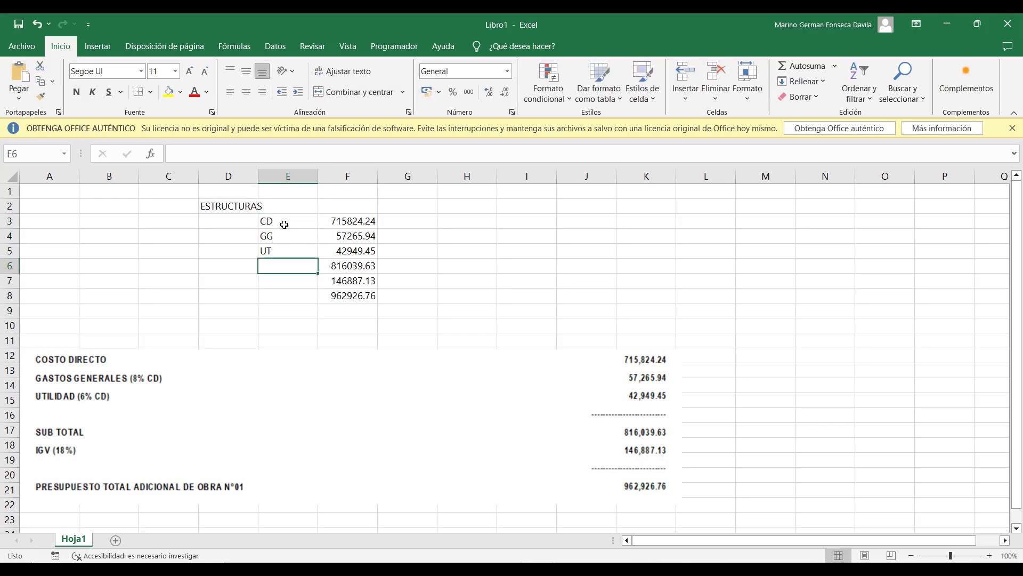
# Step: Label the remaining three amounts ST, IGV and P_T in E6:E8
pyautogui.write('ST')
pyautogui.press('Return')
pyautogui.write('IGV')
pyautogui.press('Return')
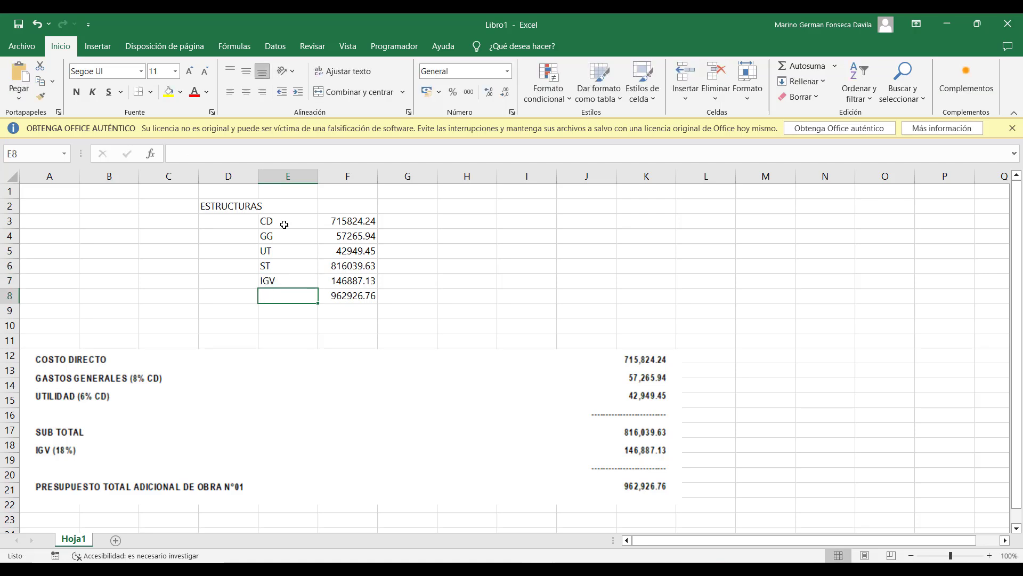
pyautogui.write('P_T')
pyautogui.press('Return')
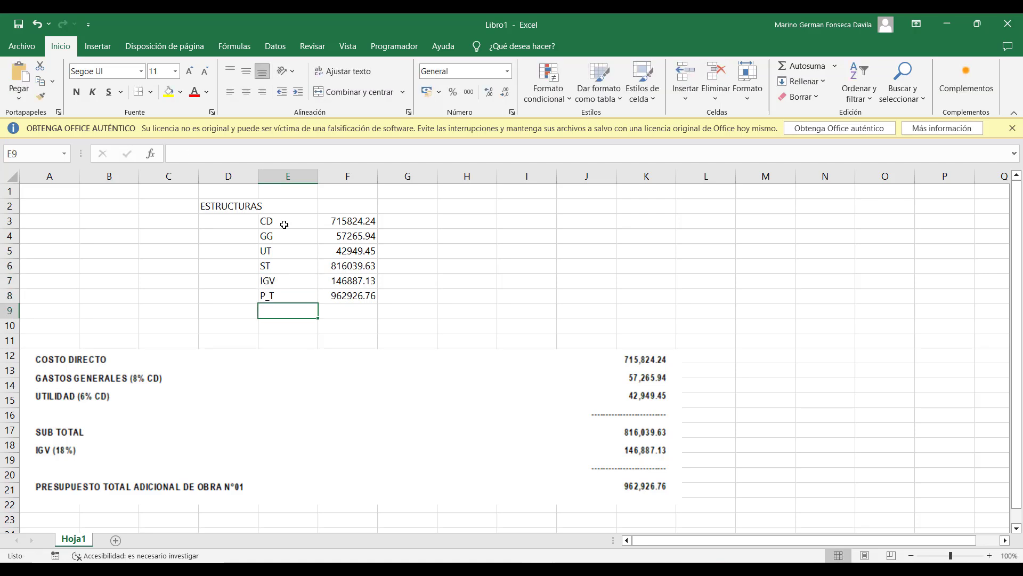
# Step: Format F3:F8 with thousands separators, making the ST subtotal bold red and the P_T total bold
pyautogui.moveTo(344, 220); pyautogui.dragTo(347, 295)
pyautogui.click(468, 92)
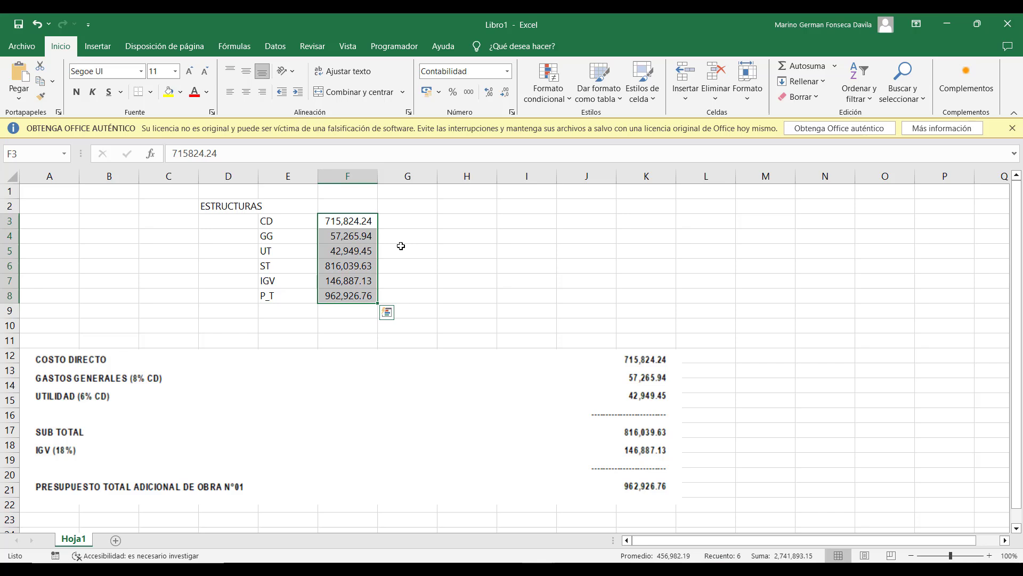
pyautogui.click(348, 264)
pyautogui.hotkey('ctrl', 'n')
pyautogui.click(360, 290)
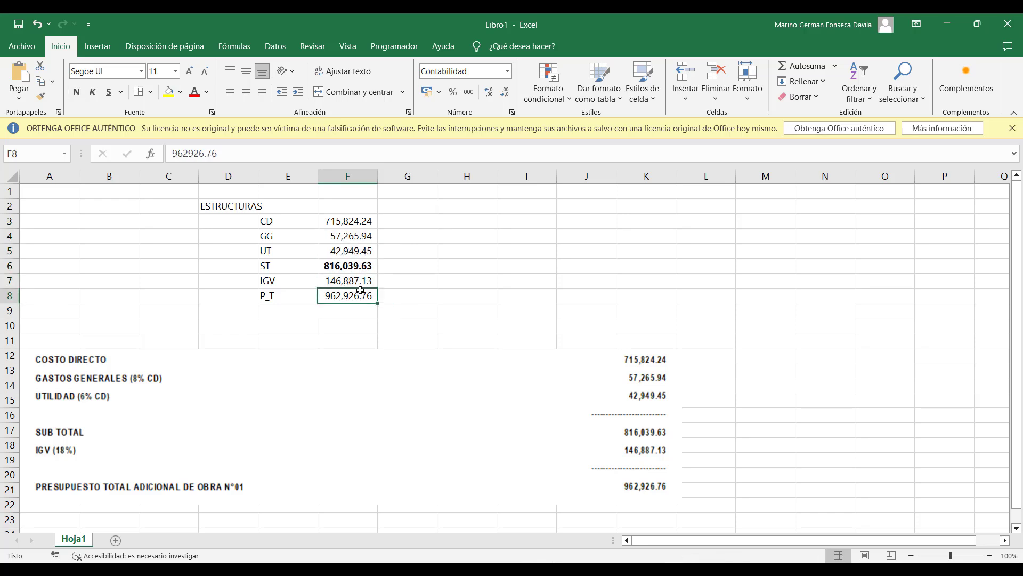
pyautogui.hotkey('ctrl', 'n')
pyautogui.click(370, 267)
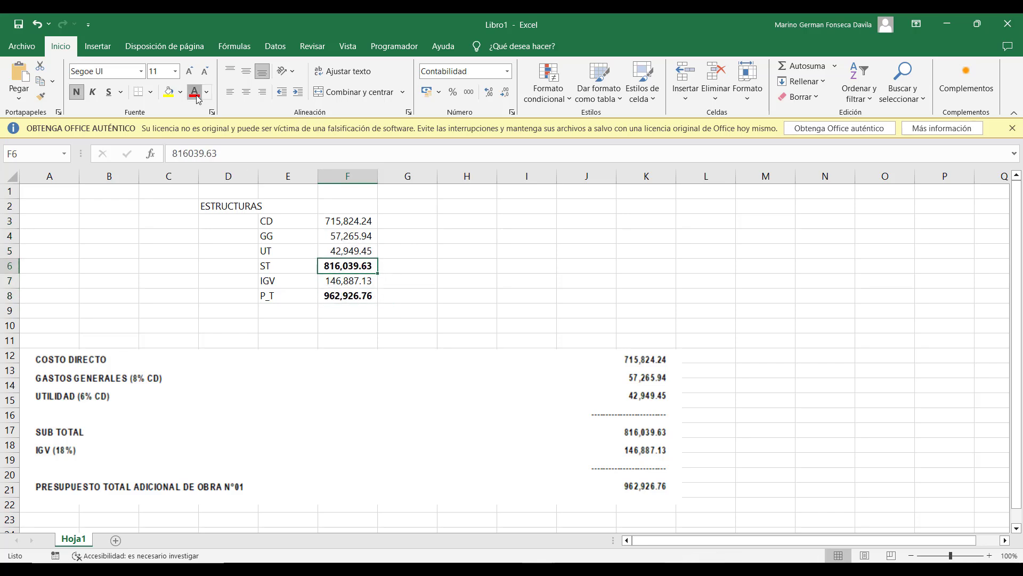
pyautogui.click(195, 94)
# Step: Switch back to S10 Presupuestos and open the resource prices of the ESTRUCTURA sub-budget
pyautogui.hotkey('alt', 'Tab')
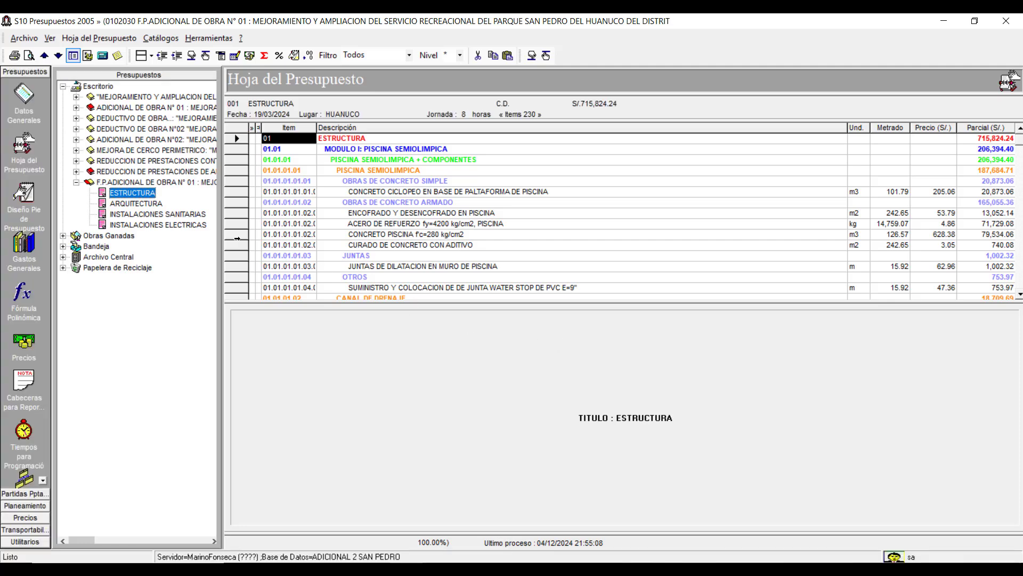
pyautogui.click(24, 346)
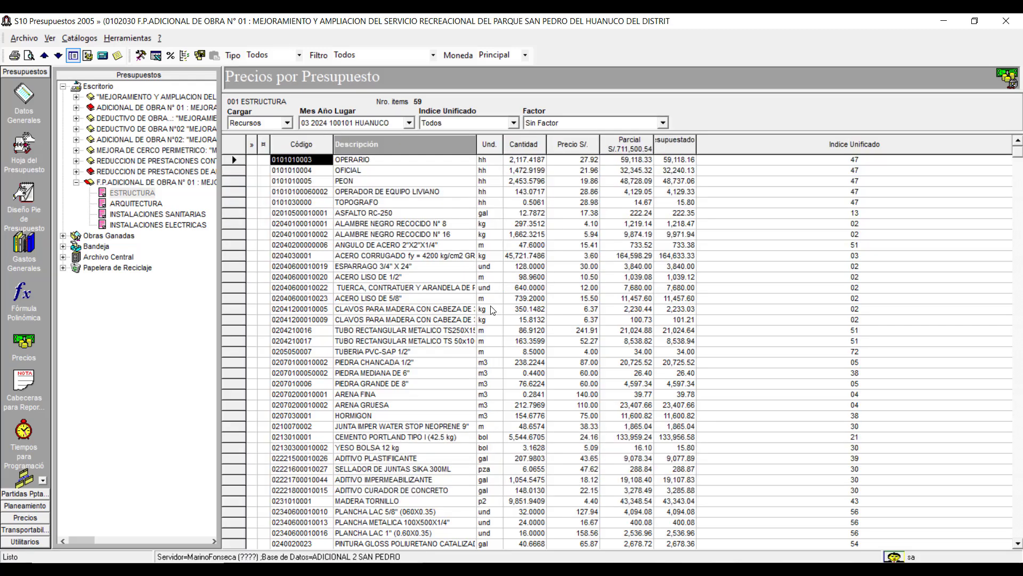
# Step: Sort the resource prices by Indice Unificado and mark the resources grouped under index 02
pyautogui.click(829, 144)
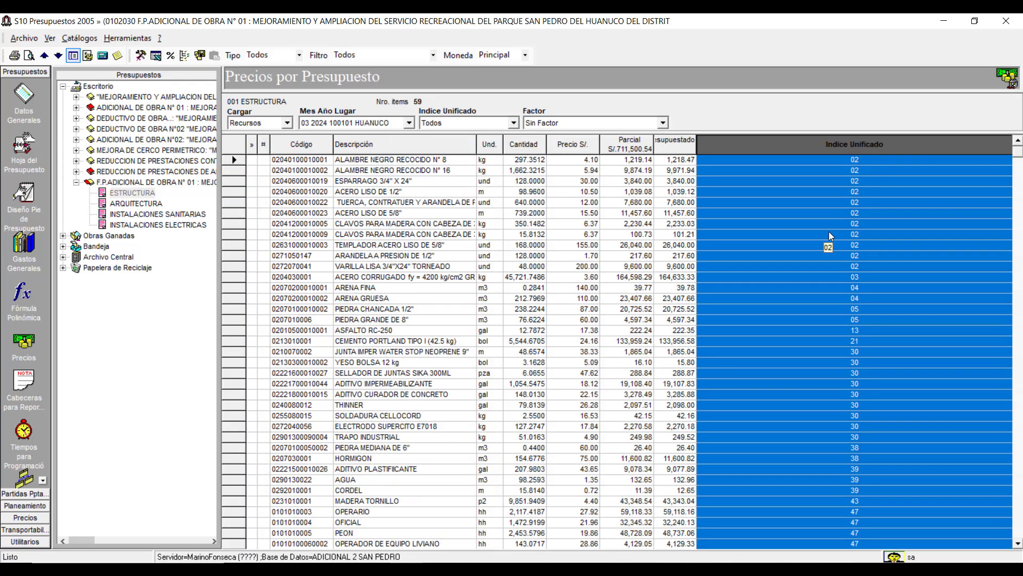
pyautogui.click(875, 277)
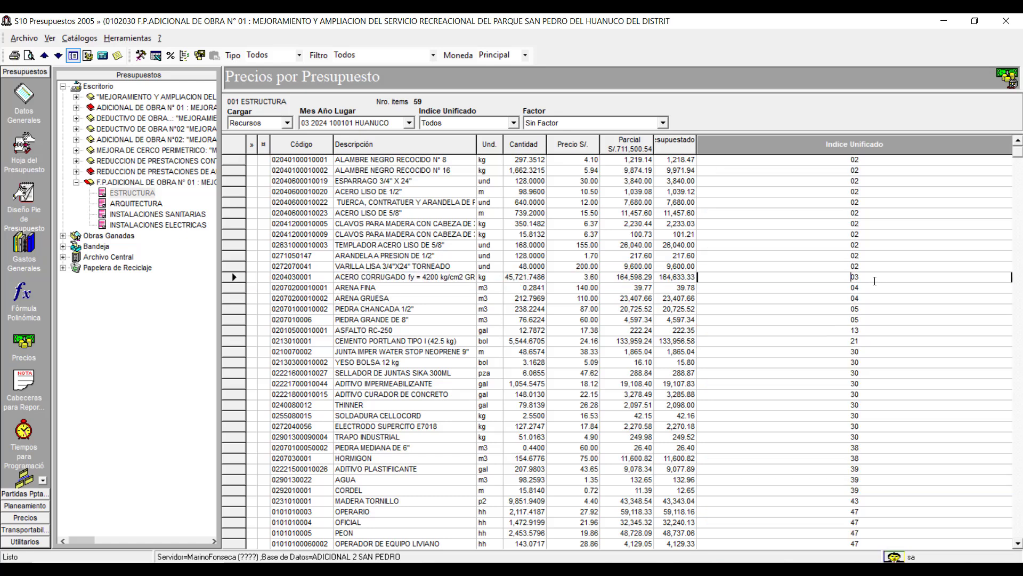
pyautogui.moveTo(607, 277); pyautogui.dragTo(811, 314)
pyautogui.click(794, 276)
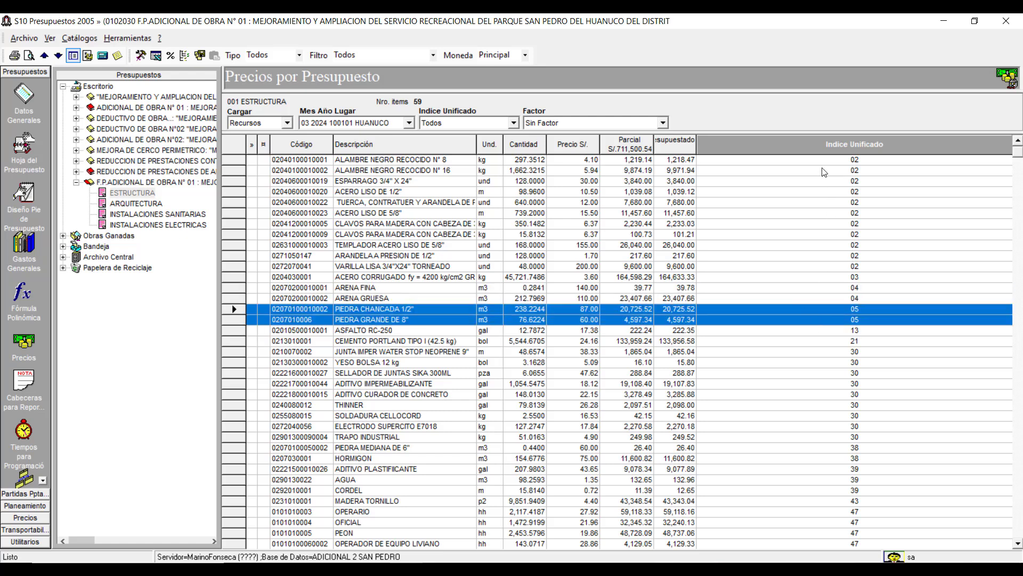
pyautogui.moveTo(823, 165); pyautogui.dragTo(819, 267)
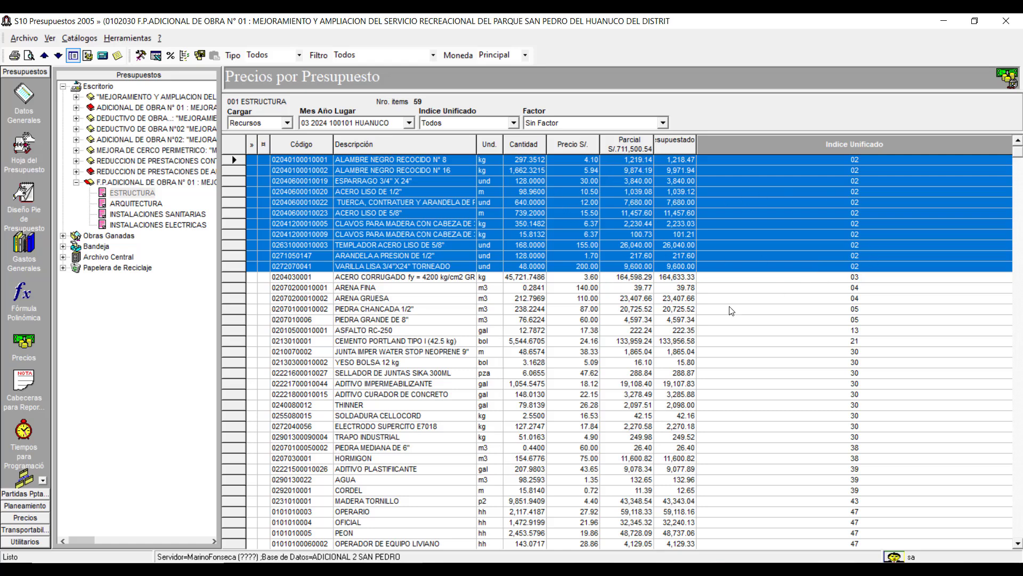
# Step: Switch to the Excel workbook and enter the header IU in H2
pyautogui.click(590, 538)
pyautogui.click(479, 221)
pyautogui.click(481, 208)
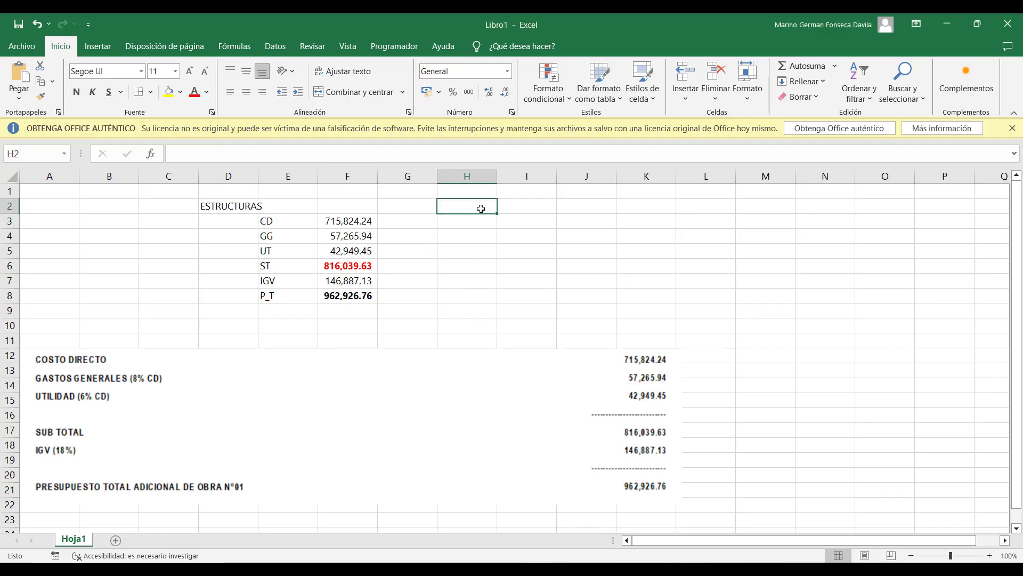
pyautogui.write('IU')
pyautogui.press('Right')
pyautogui.press('Left')
# Step: Copy the IU header from H2 across I2:L2
pyautogui.hotkey('ctrl', 'c')
pyautogui.press('Right')
pyautogui.hotkey('ctrl', 'v')
pyautogui.press('Right')
pyautogui.hotkey('ctrl', 'v')
pyautogui.press('Right')
pyautogui.hotkey('ctrl', 'v')
pyautogui.press('Right')
pyautogui.hotkey('ctrl', 'v')
pyautogui.press('Escape')
# Step: Enter the unified index numbers 3, 4, 13 and 21 in H3:K3, checking them against the S10 resource list
pyautogui.press('Down')
pyautogui.press('Left')
pyautogui.press('Left')
pyautogui.press('Left')
pyautogui.press('Left')
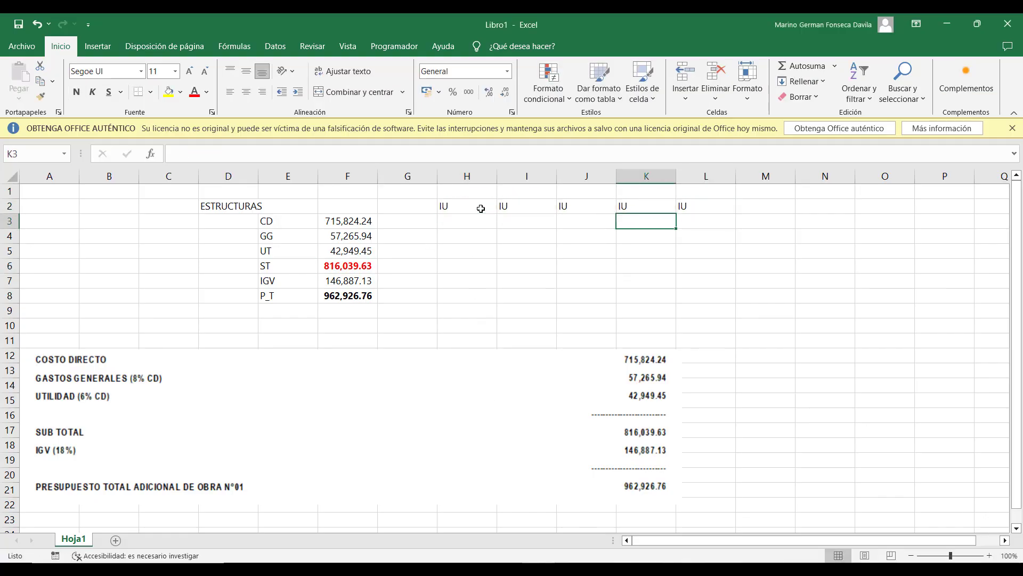
pyautogui.hotkey('alt', 'Tab')
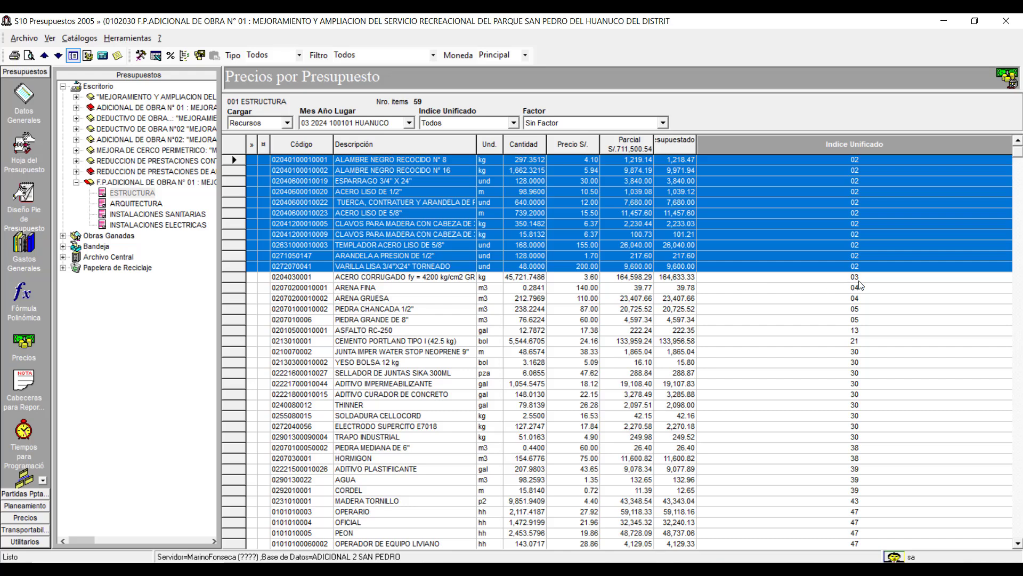
pyautogui.hotkey('alt', 'Tab')
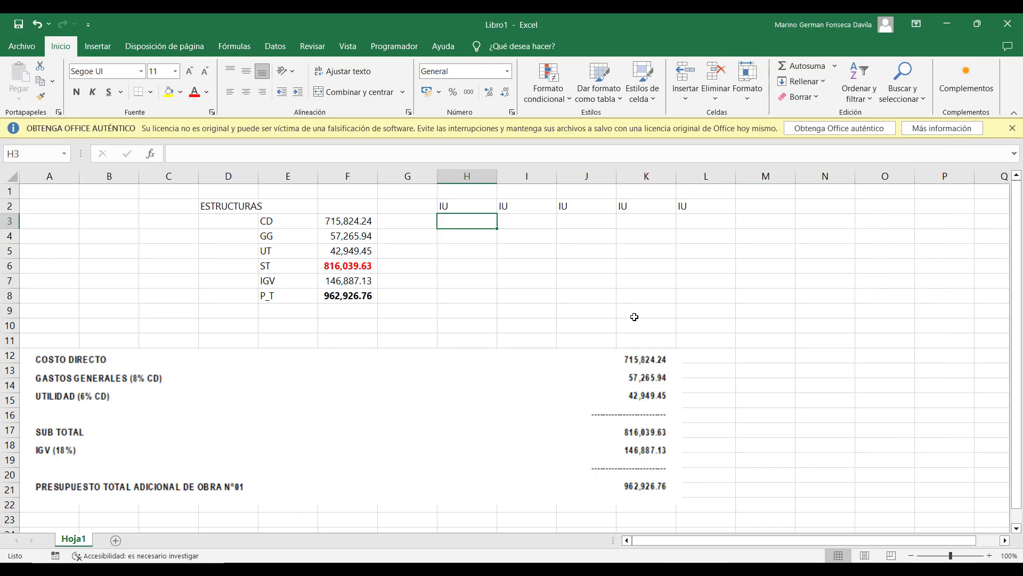
pyautogui.write('3')
pyautogui.press('Right')
pyautogui.write('4')
pyautogui.press('Right')
pyautogui.write('13')
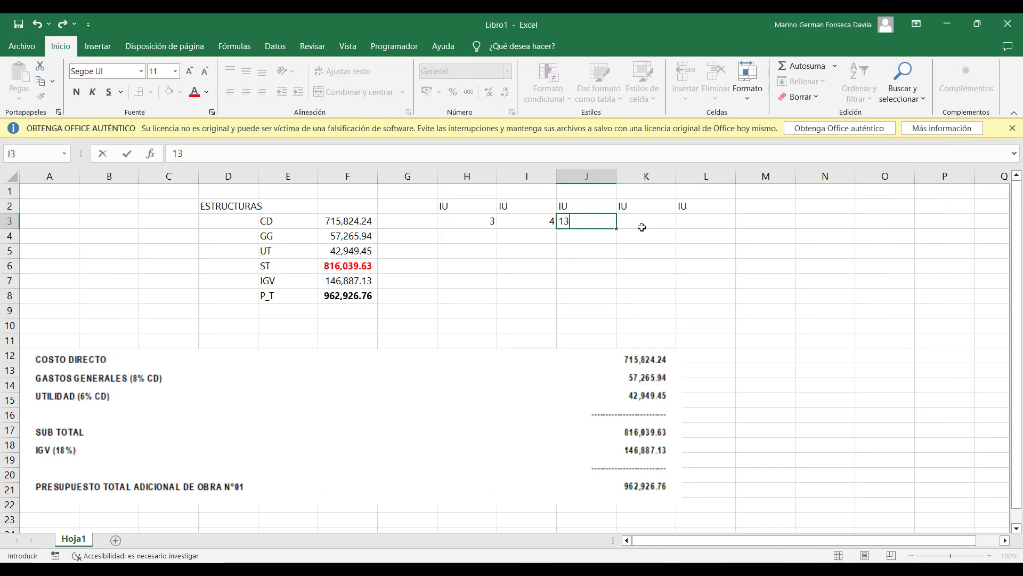
pyautogui.press('Right')
pyautogui.write('21')
# Step: Look up the MADERA TORNILLO index in S10 and enter 43 in L3 of the Excel sheet
pyautogui.hotkey('alt', 'Tab')
pyautogui.scroll(-4, 787, 297)
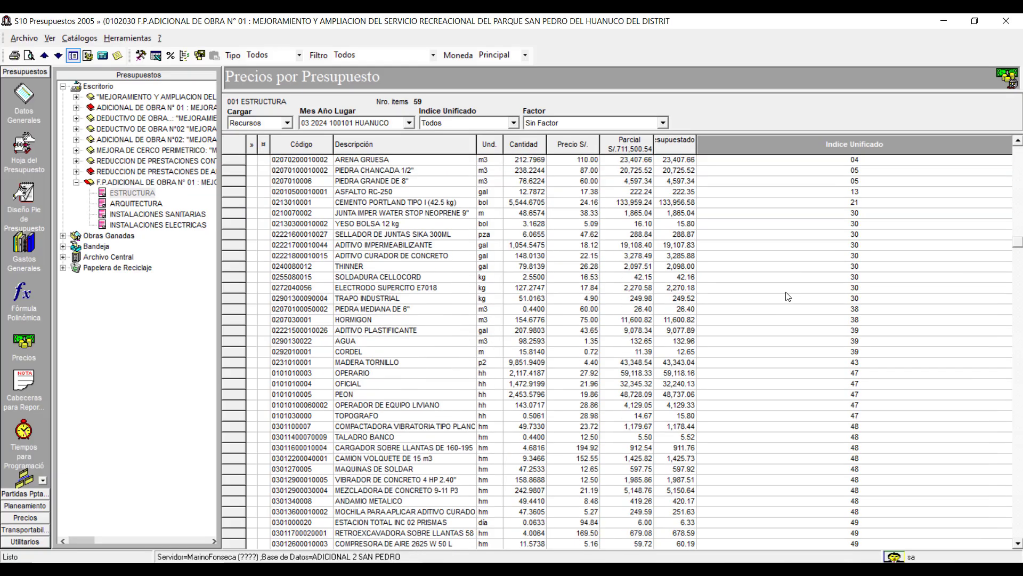
pyautogui.click(862, 368)
pyautogui.hotkey('alt', 'Tab')
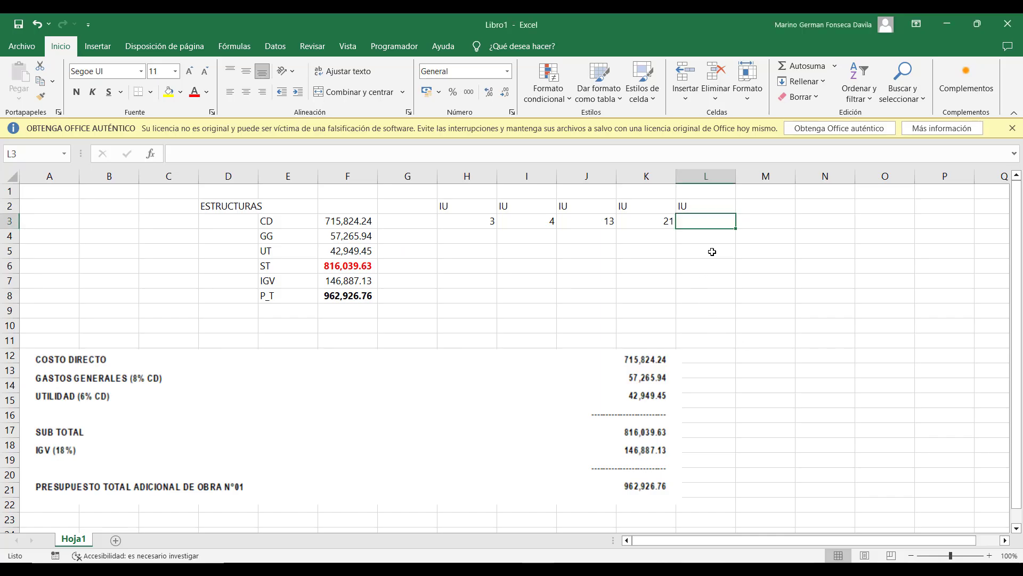
pyautogui.write('43')
# Step: Look up the ACERO CORRUGADO partial amount in S10 and enter 164598.29 in H6 of the Excel sheet
pyautogui.click(452, 268)
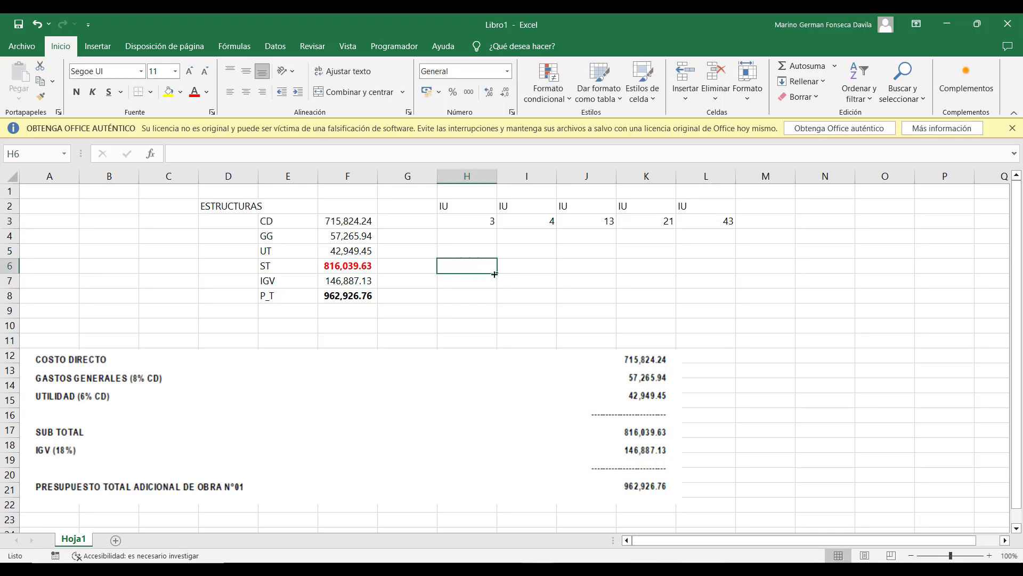
pyautogui.hotkey('alt', 'Tab')
pyautogui.scroll(4, 811, 288)
pyautogui.click(781, 278)
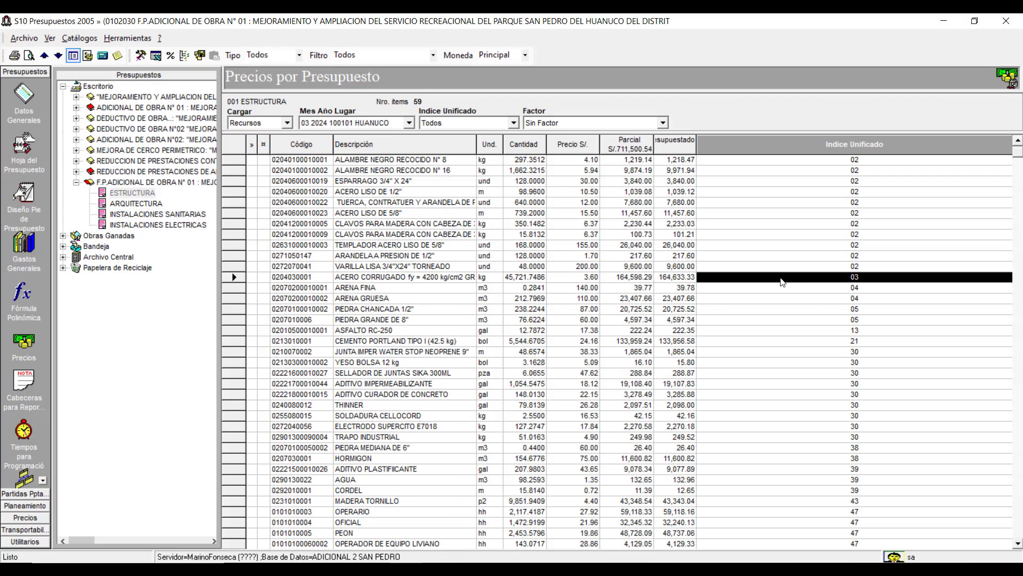
pyautogui.click(769, 279)
pyautogui.click(627, 279)
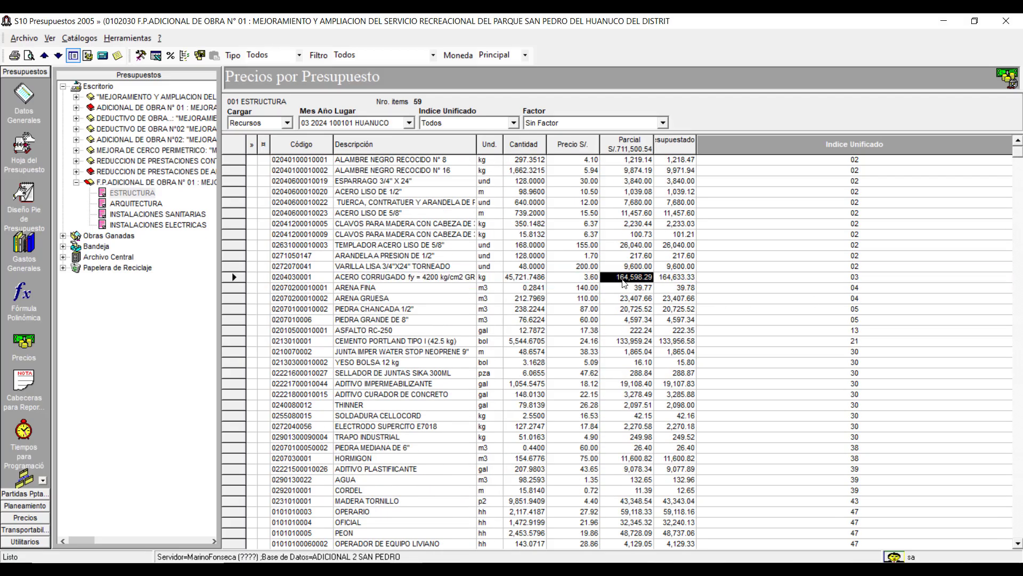
pyautogui.hotkey('alt', 'Tab')
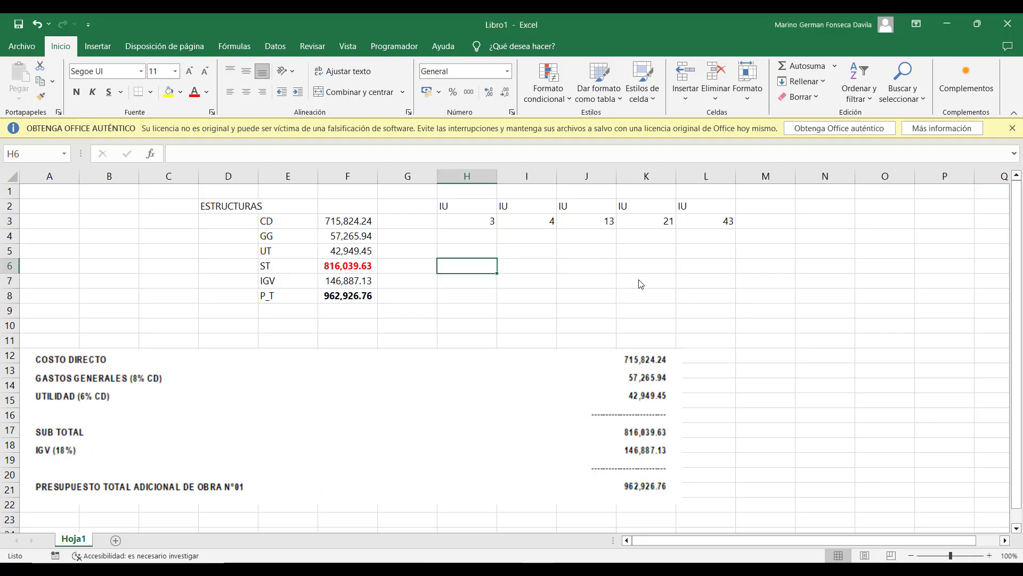
pyautogui.write('164')
pyautogui.hotkey('alt', 'Tab')
pyautogui.hotkey('alt', 'Tab')
pyautogui.write('598.29')
pyautogui.press('Return')
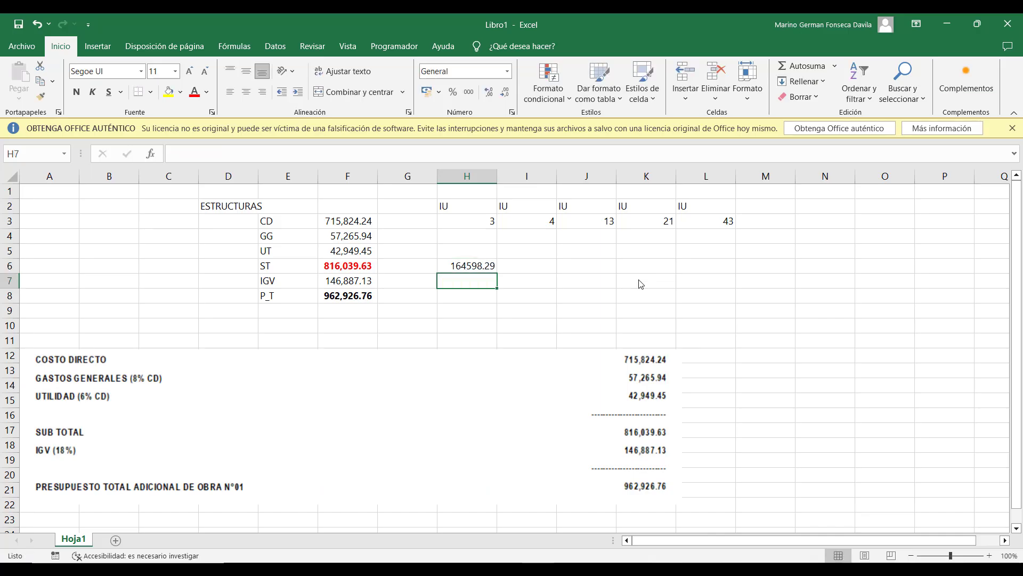
# Step: Format H6:L6 with thousands separators
pyautogui.hotkey('alt', 'Tab')
pyautogui.hotkey('alt', 'Tab')
pyautogui.moveTo(457, 266); pyautogui.dragTo(711, 269)
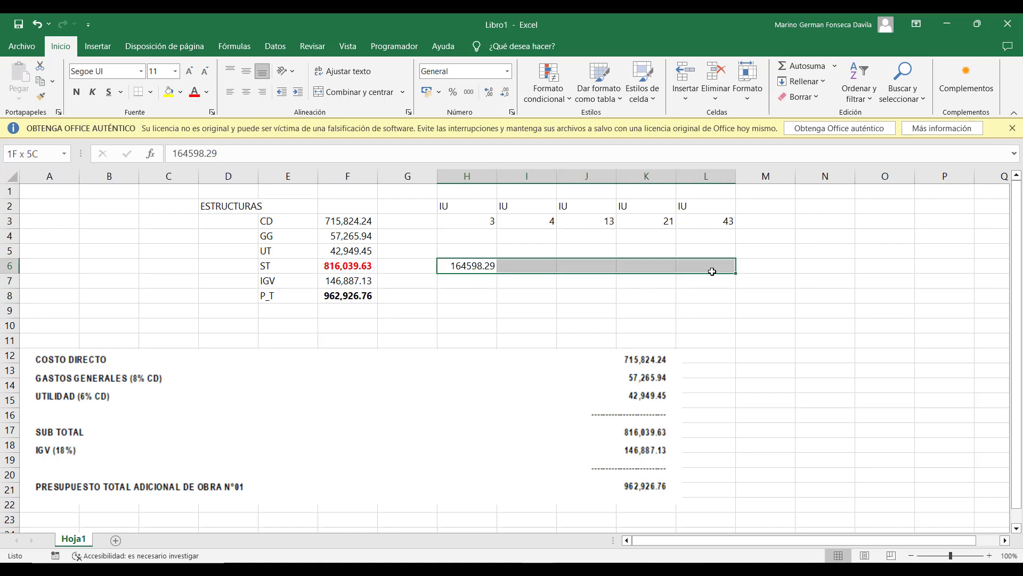
pyautogui.click(468, 94)
# Step: Add the S10 partials of ARENA FINA and ARENA GRUESA in I6 with the formula +39.77+23407.66
pyautogui.hotkey('alt', 'Tab')
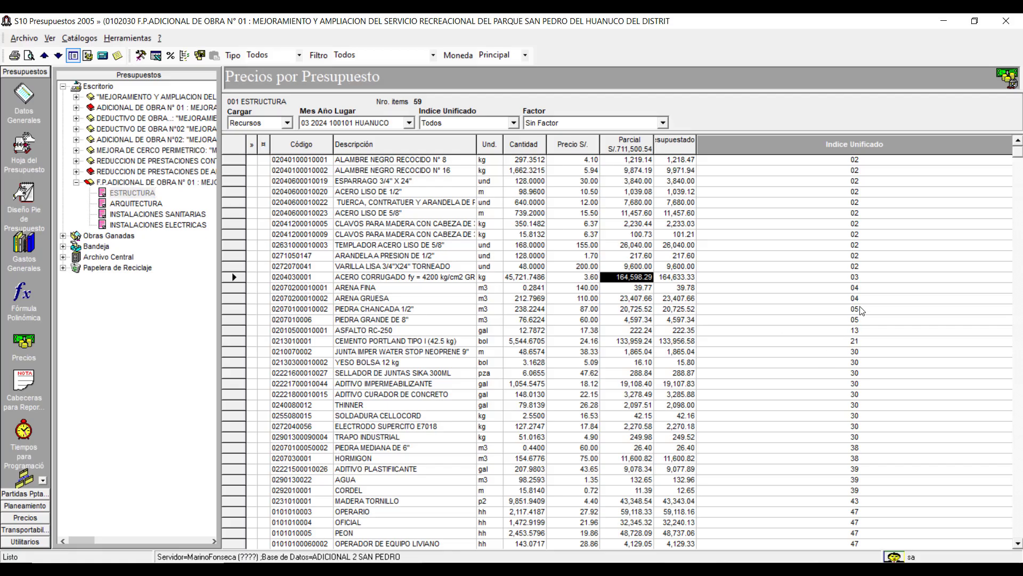
pyautogui.click(880, 291)
pyautogui.hotkey('alt', 'Tab')
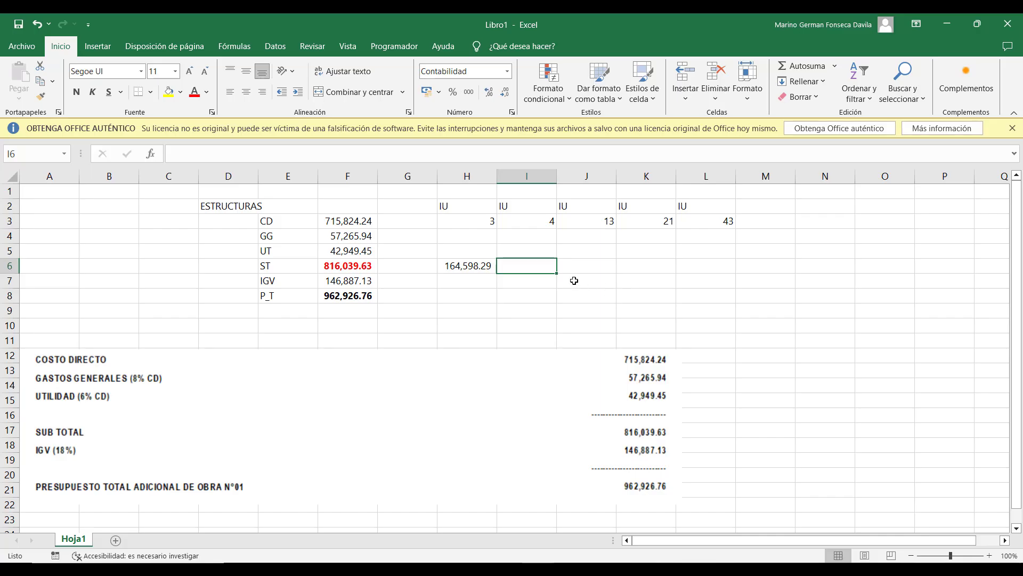
pyautogui.write('=39.77')
pyautogui.hotkey('alt', 'Tab')
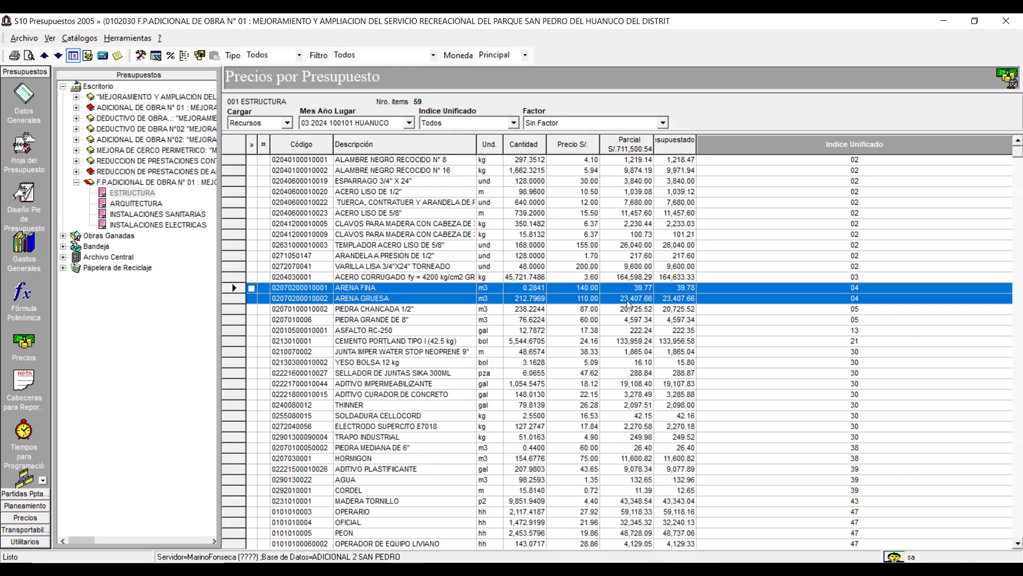
pyautogui.hotkey('alt', 'Tab')
pyautogui.write('+23407')
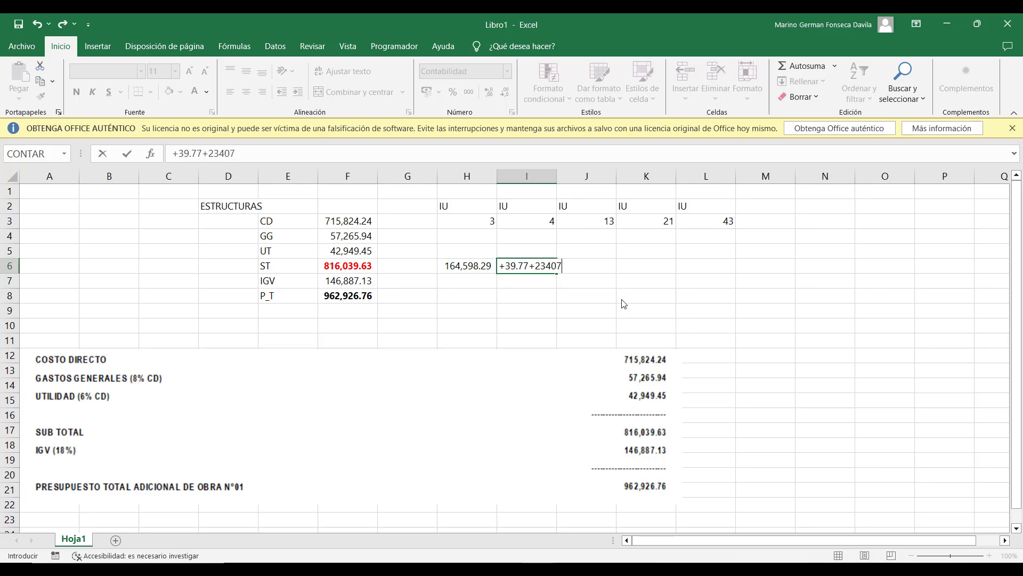
pyautogui.hotkey('alt', 'Tab')
pyautogui.hotkey('alt', 'Tab')
pyautogui.write('.66')
pyautogui.press('Return')
# Step: Look up the ASFALTO RC-250 partial amount in S10 and enter 222.24 in J6 of the Excel sheet
pyautogui.hotkey('alt', 'Tab')
pyautogui.scroll(-1, 727, 265)
pyautogui.scroll(-2, 727, 265)
pyautogui.click(781, 299)
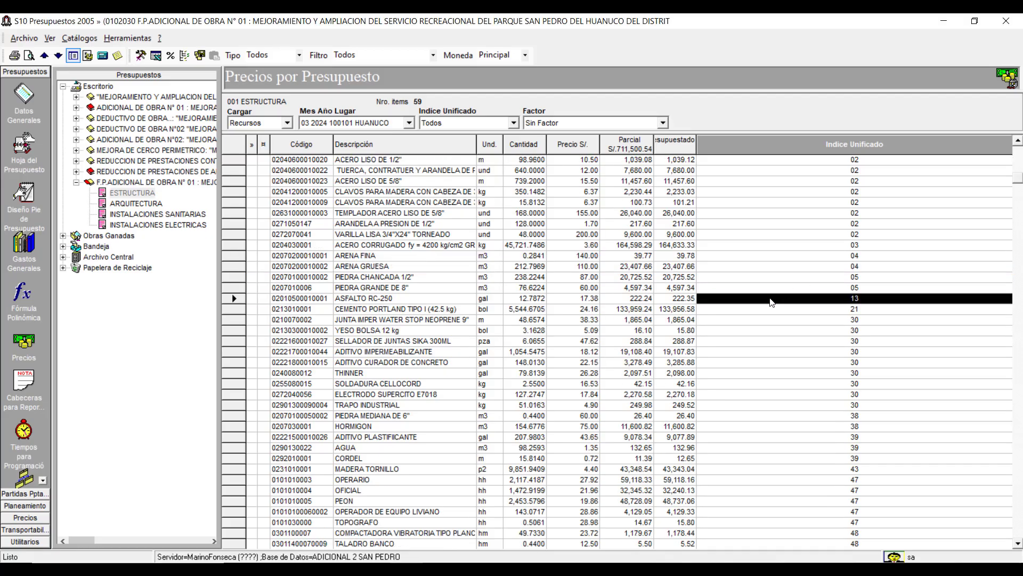
pyautogui.hotkey('alt', 'Tab')
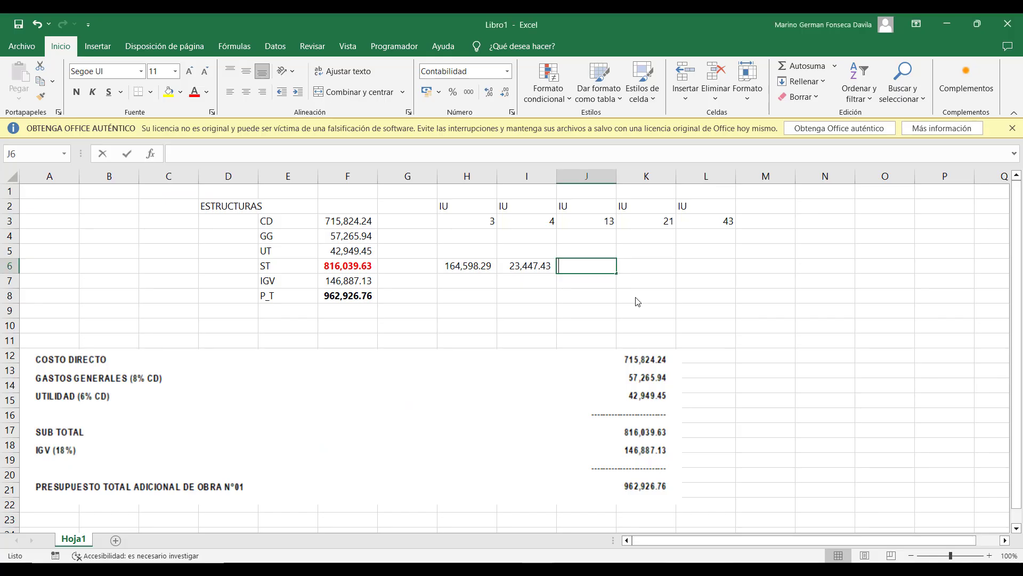
pyautogui.write('224.2')
pyautogui.press('Escape')
pyautogui.write('222.24')
pyautogui.press('Tab')
# Step: Look up the CEMENTO PORTLAND TIPO I partial amount in S10 and enter 133959.24 in K6 of the Excel sheet
pyautogui.hotkey('alt', 'Tab')
pyautogui.scroll(-2, 889, 309)
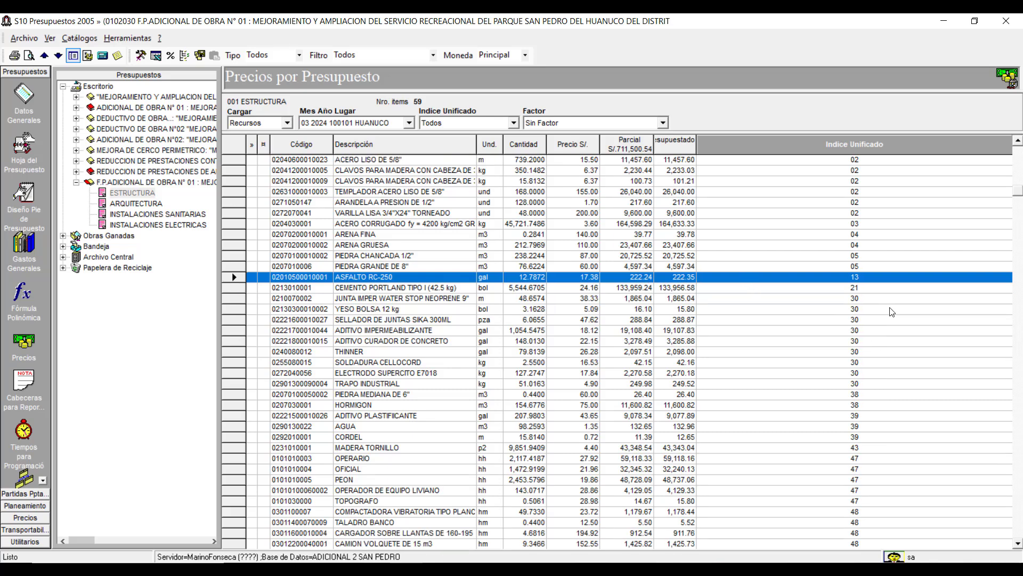
pyautogui.click(859, 291)
pyautogui.moveTo(821, 292); pyautogui.dragTo(767, 295)
pyautogui.click(788, 288)
pyautogui.hotkey('alt', 'Tab')
pyautogui.hotkey('alt', 'Tab')
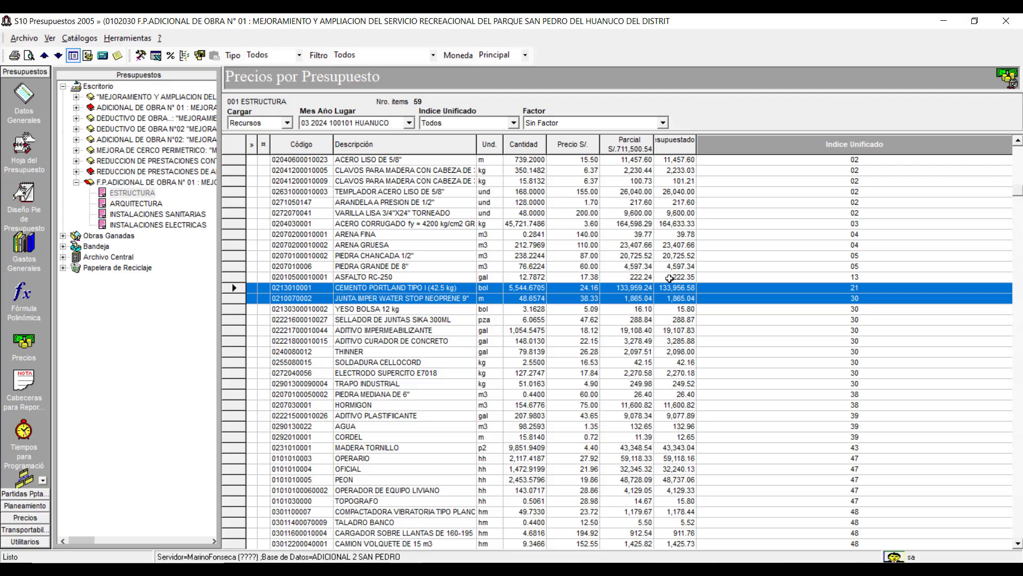
pyautogui.click(633, 289)
pyautogui.hotkey('alt', 'Tab')
pyautogui.write('133')
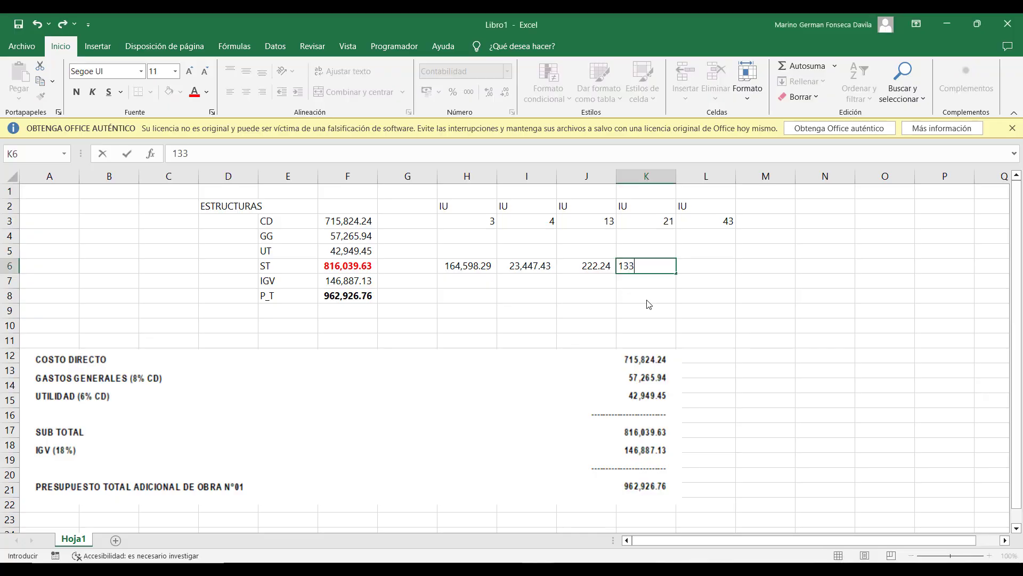
pyautogui.hotkey('alt', 'Tab')
pyautogui.hotkey('alt', 'Tab')
pyautogui.write('959')
pyautogui.hotkey('alt', 'Tab')
pyautogui.hotkey('alt', 'Tab')
pyautogui.write('.24')
pyautogui.press('Return')
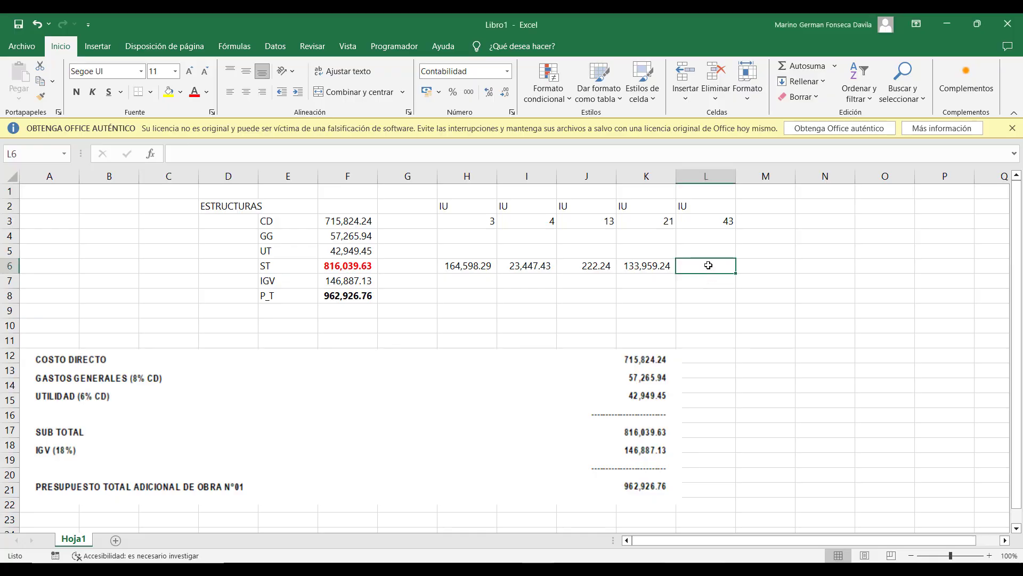
# Step: Look up the MADERA TORNILLO partial amount in S10 and enter 43348.54 in L6 of the Excel sheet
pyautogui.hotkey('alt', 'Tab')
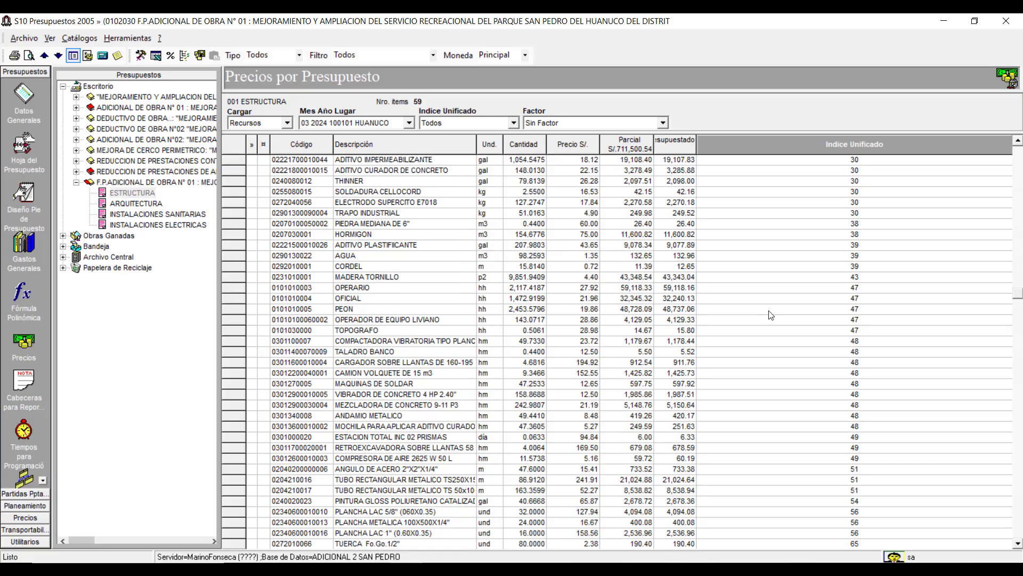
pyautogui.click(825, 280)
pyautogui.click(638, 278)
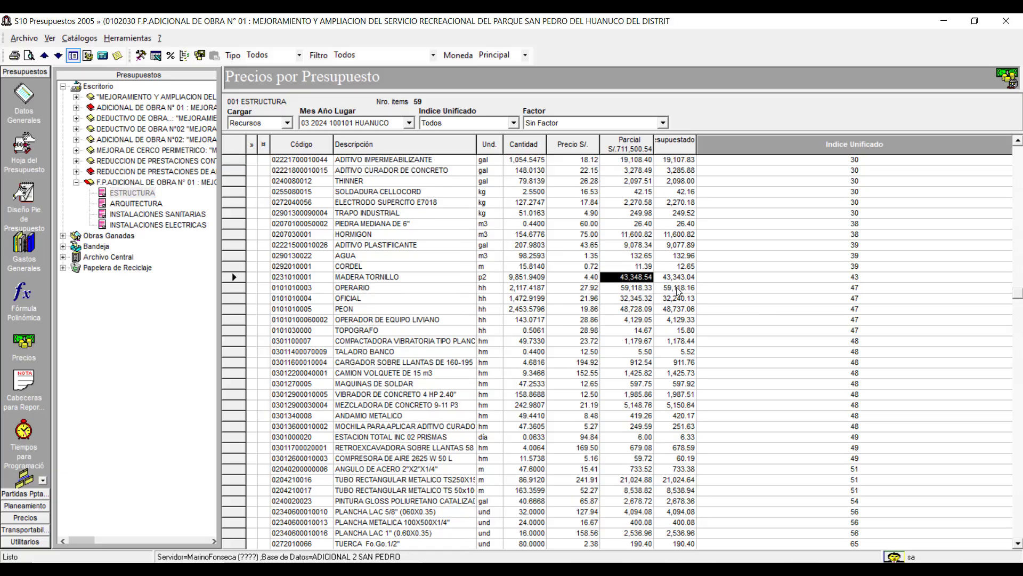
pyautogui.hotkey('alt', 'Tab')
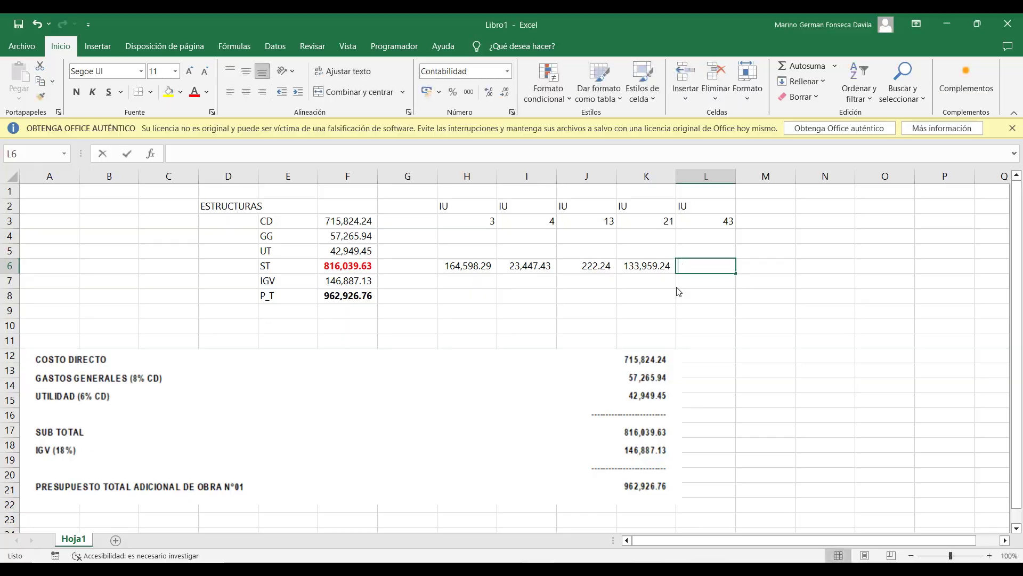
pyautogui.write('43,348')
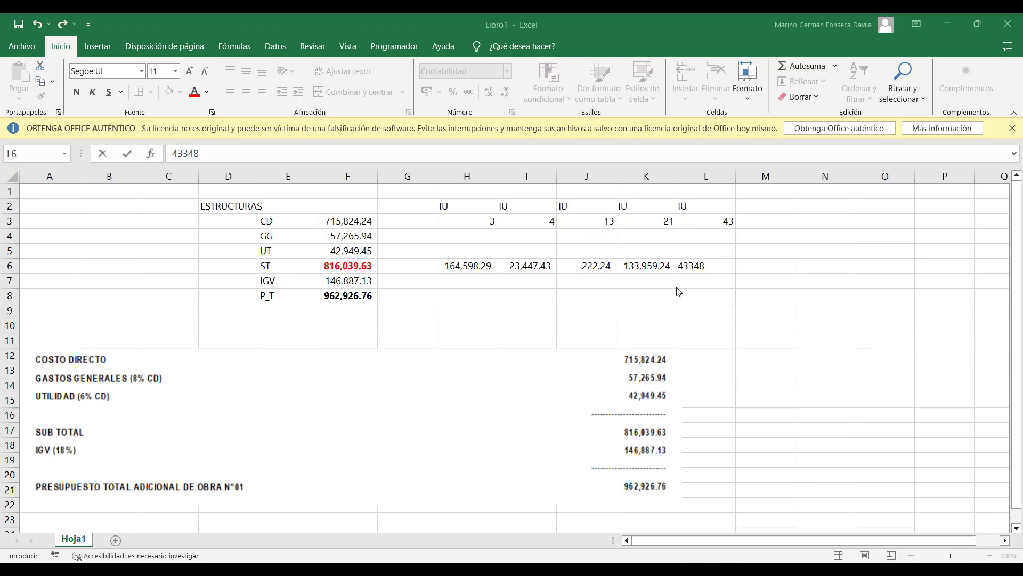
pyautogui.write('.54')
pyautogui.press('Tab')
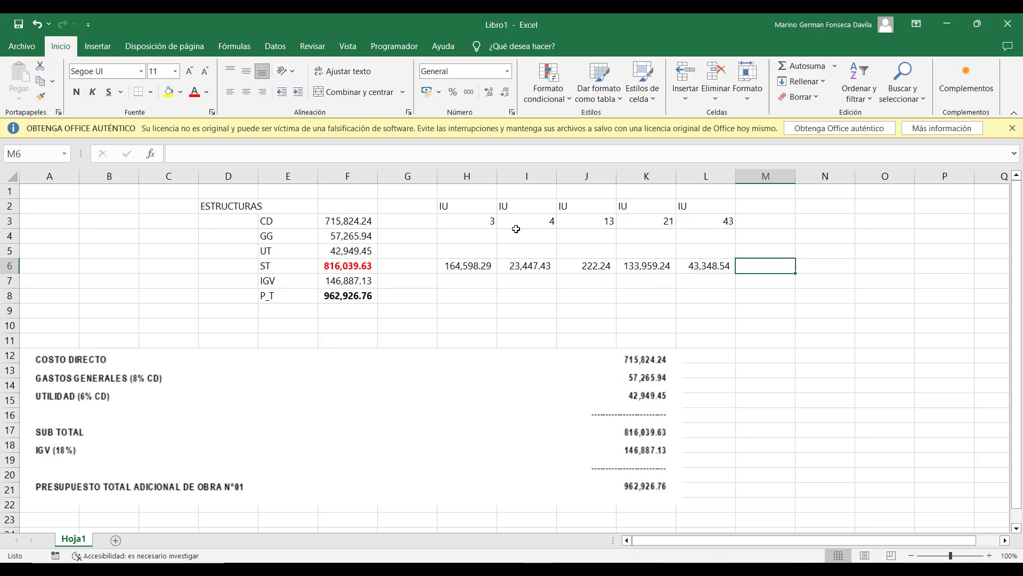
# Step: Center the contents of H2:L6 and make the amounts in H6:L6 bold
pyautogui.moveTo(448, 206); pyautogui.dragTo(708, 258)
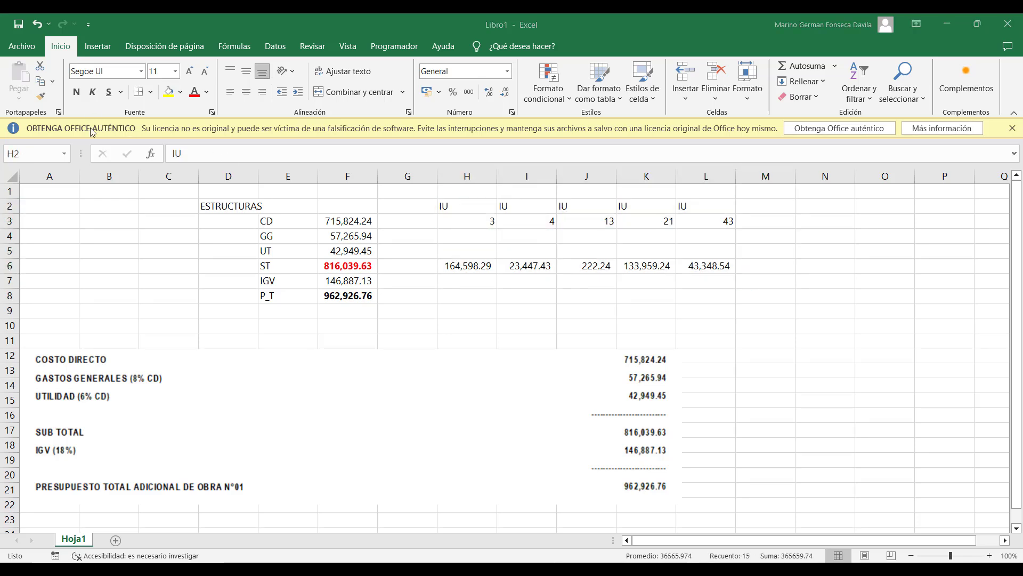
pyautogui.click(246, 92)
pyautogui.moveTo(703, 265); pyautogui.dragTo(444, 266)
pyautogui.hotkey('ctrl', 'n')
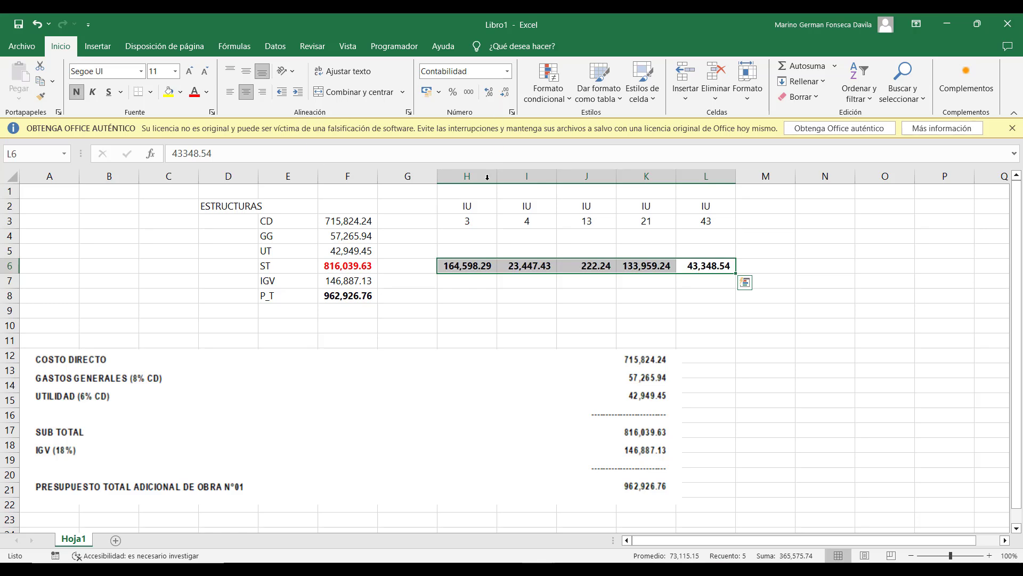
pyautogui.click(479, 302)
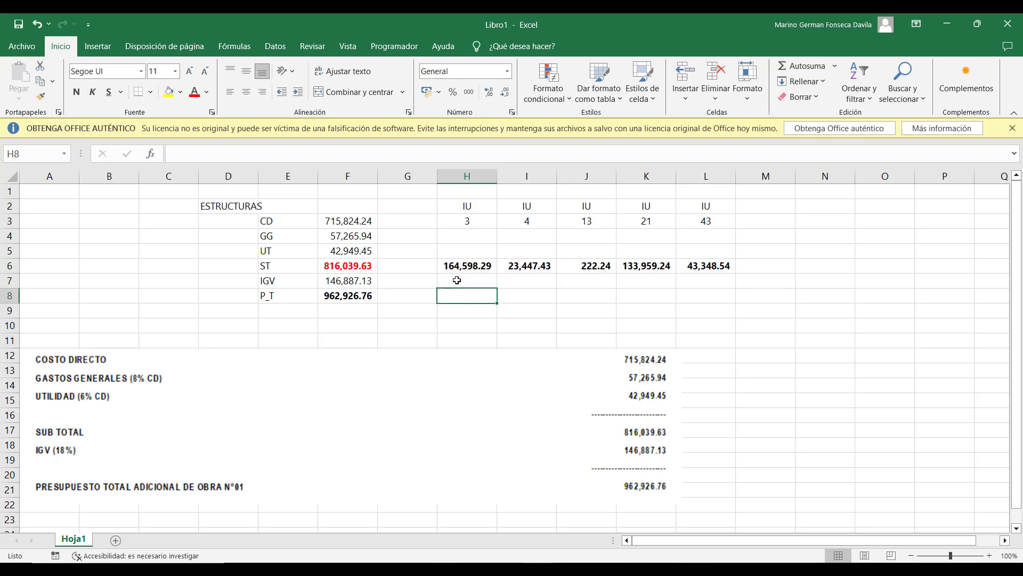
# Step: Enter a formula in H8 dividing the amount in H6 by the subtotal in F6, with F6 as an absolute reference
pyautogui.click(467, 266)
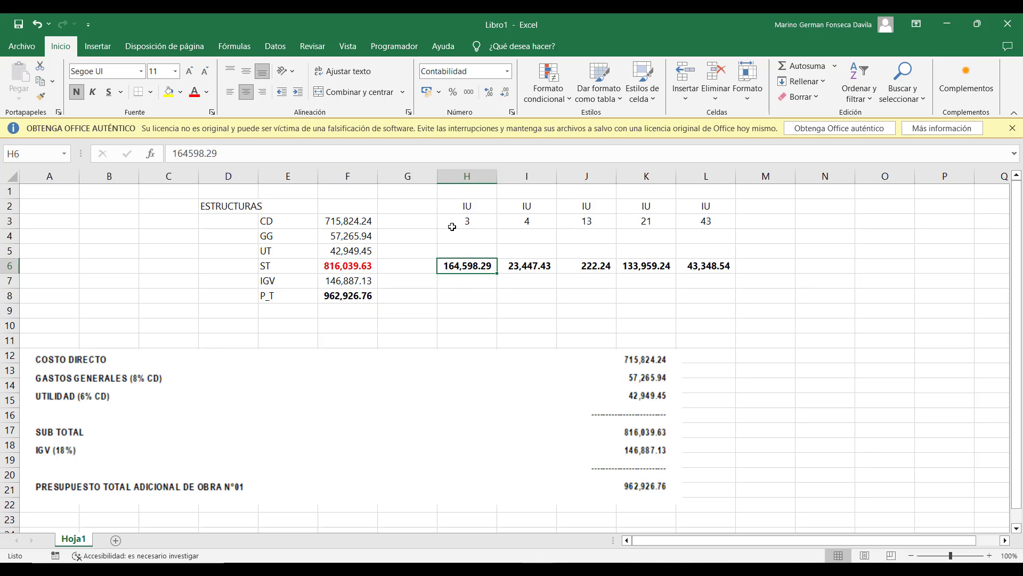
pyautogui.click(461, 283)
pyautogui.click(464, 294)
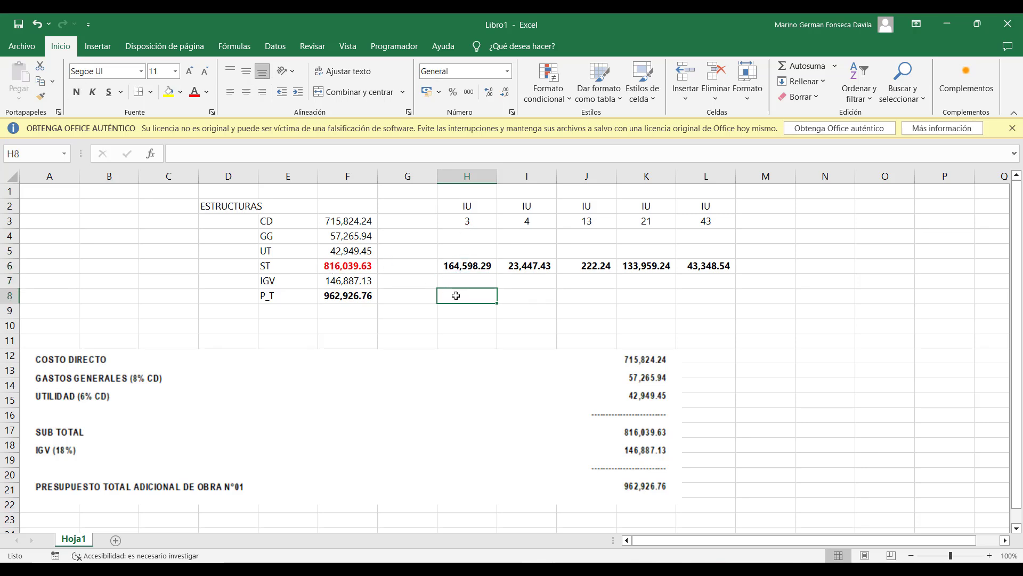
pyautogui.write('+')
pyautogui.click(483, 265)
pyautogui.write('/')
pyautogui.click(358, 266)
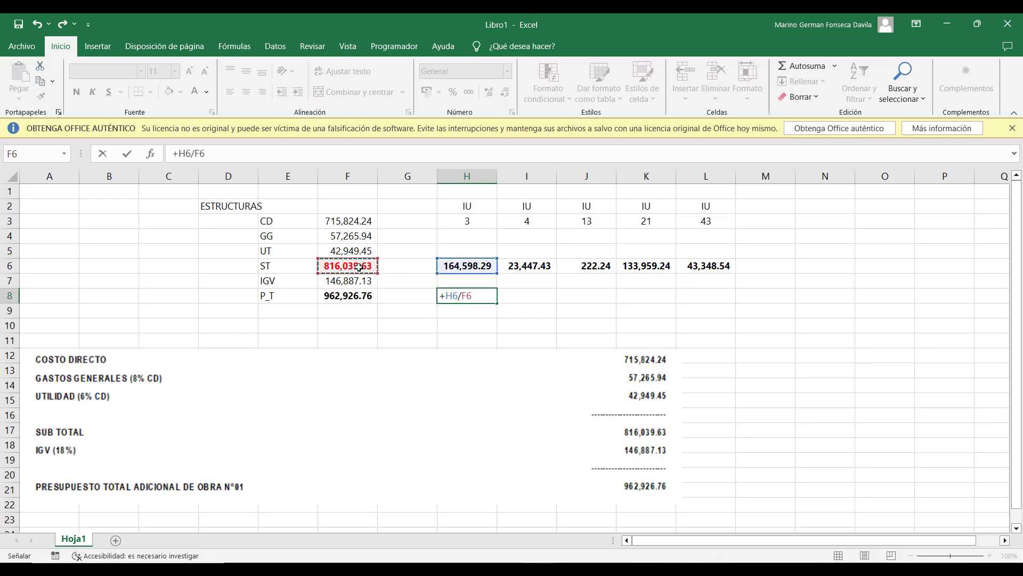
pyautogui.press('F4')
pyautogui.press('Return')
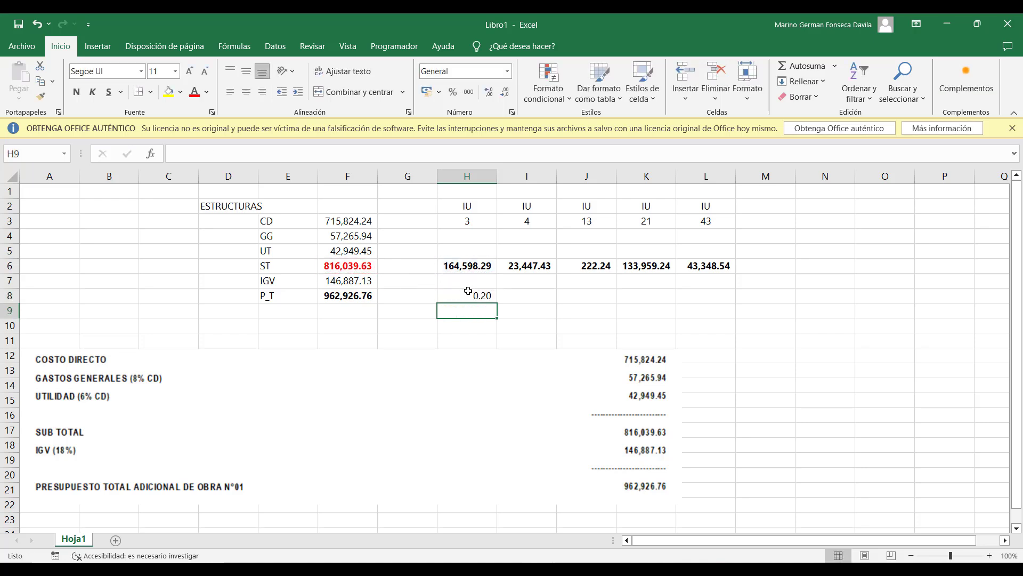
# Step: Format H8 as a percentage and fill its formula across to L8
pyautogui.click(468, 294)
pyautogui.click(477, 75)
pyautogui.press('Return')
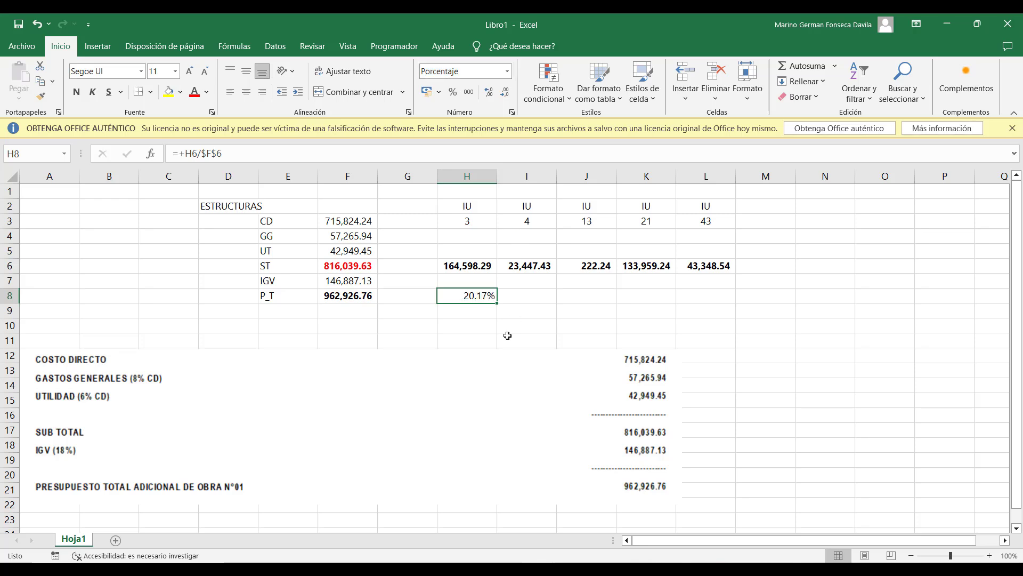
pyautogui.moveTo(498, 304); pyautogui.dragTo(732, 303)
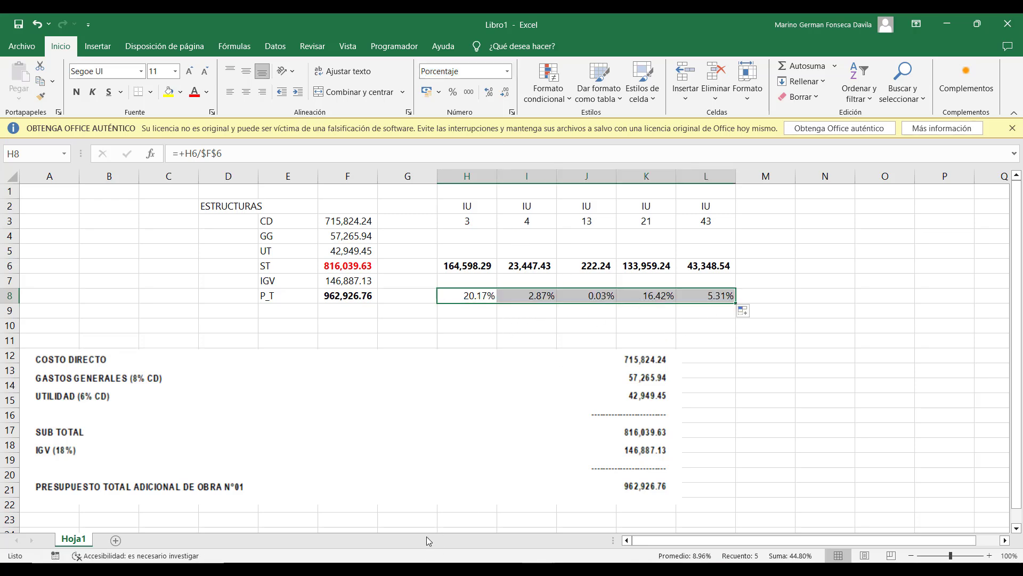
# Step: Switch to S10, open the ESTRUCTURA polynomial formula and compare the initial percentages of indices 03 and 04 with the Excel sheet
pyautogui.hotkey('alt', 'Tab')
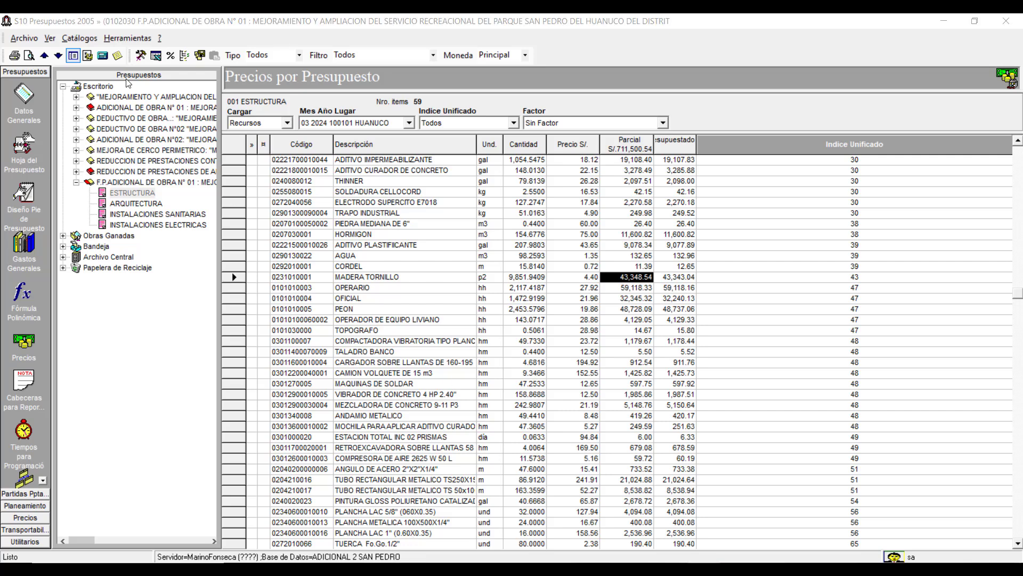
pyautogui.click(21, 294)
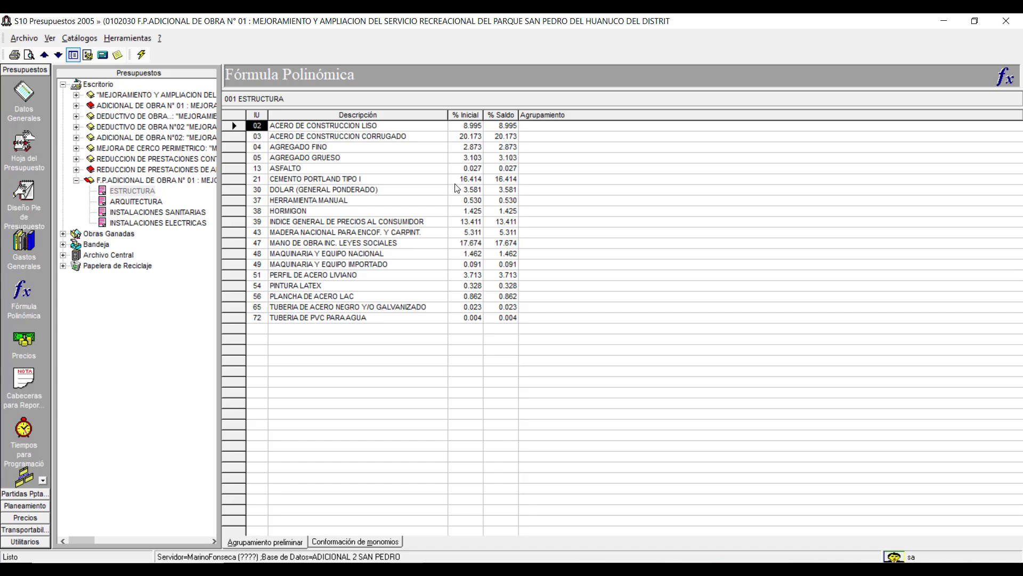
pyautogui.click(473, 127)
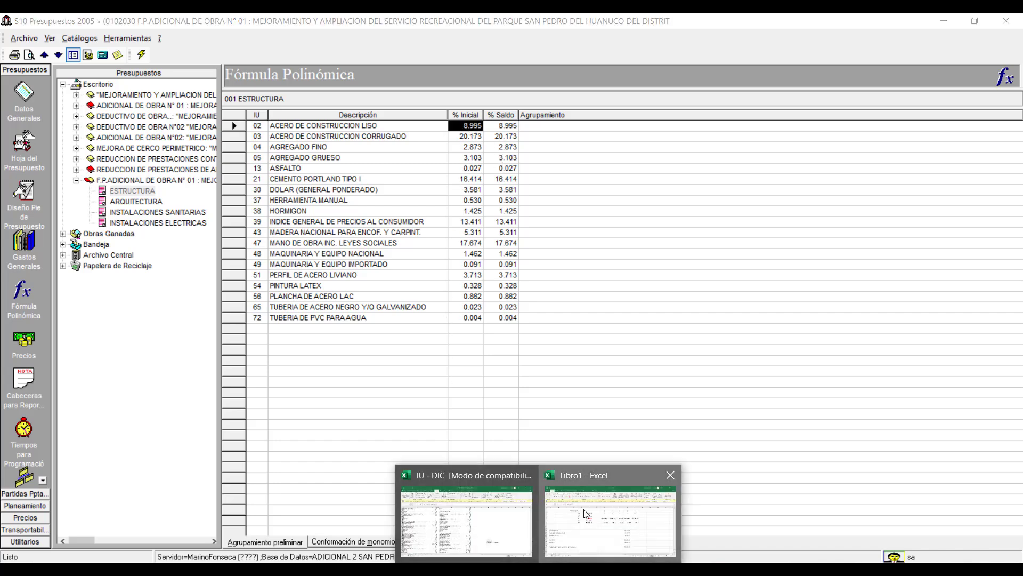
pyautogui.click(586, 514)
pyautogui.hotkey('alt', 'Tab')
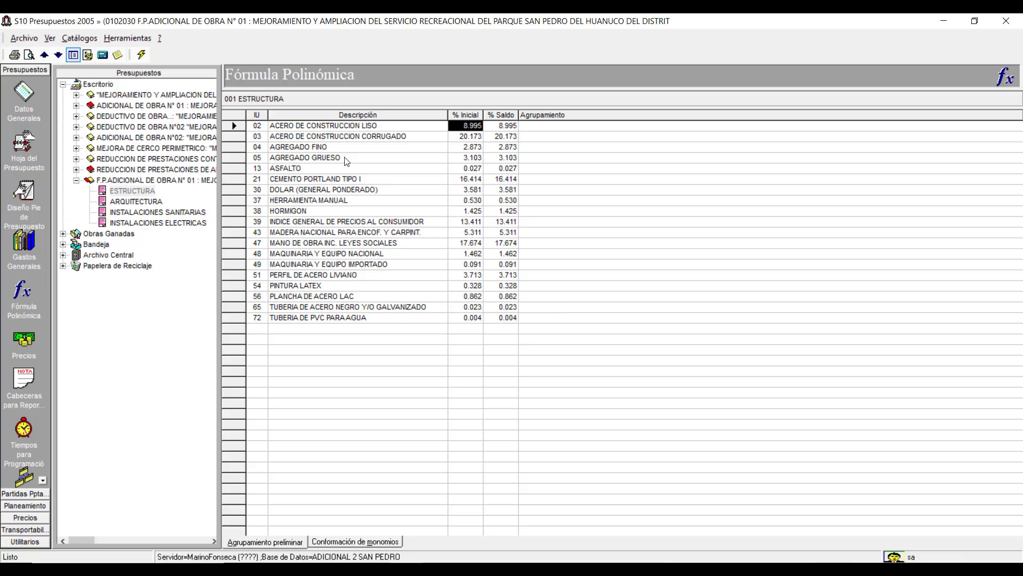
pyautogui.click(471, 139)
pyautogui.hotkey('alt', 'Tab')
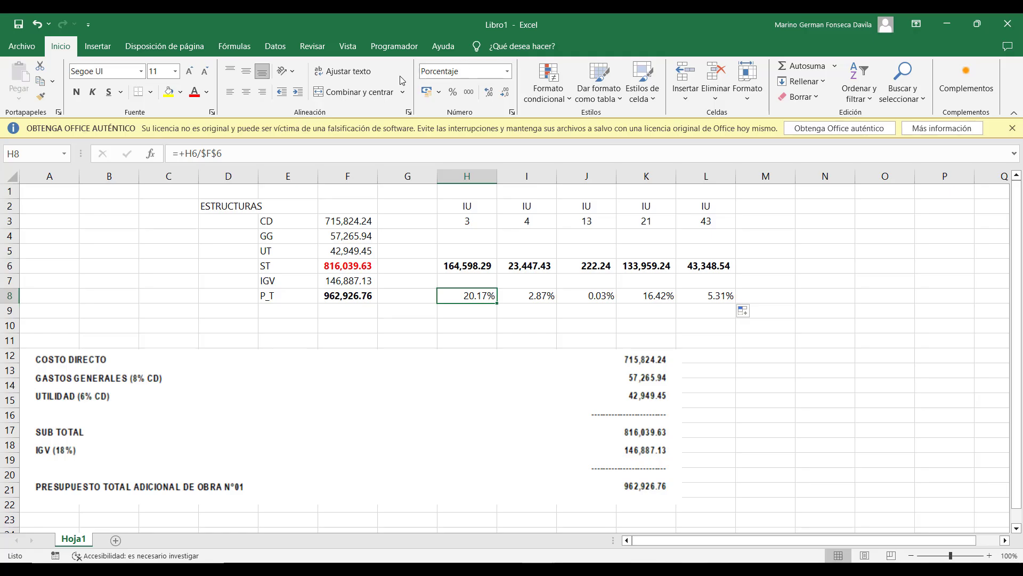
pyautogui.hotkey('alt', 'Tab')
pyautogui.click(466, 148)
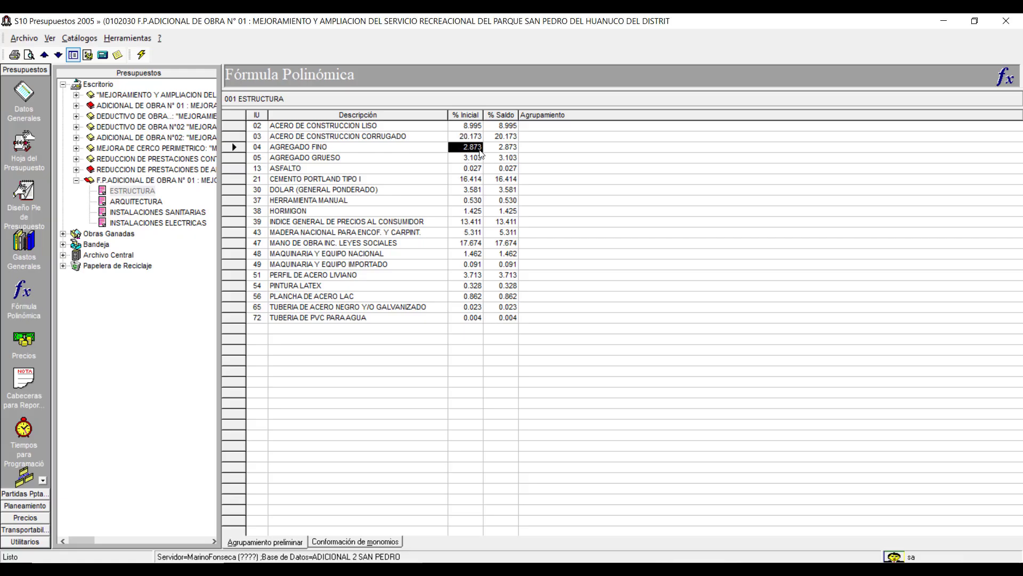
pyautogui.hotkey('alt', 'Tab')
pyautogui.hotkey('alt', 'Tab')
# Step: Show the percentages in I8:L8 of the Excel sheet with three decimal places
pyautogui.click(534, 293)
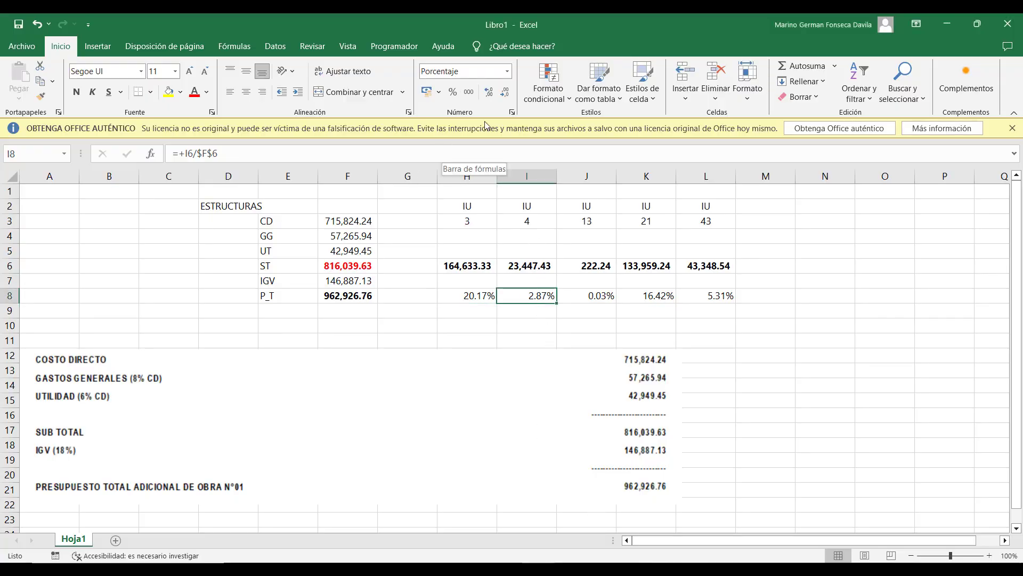
pyautogui.click(489, 92)
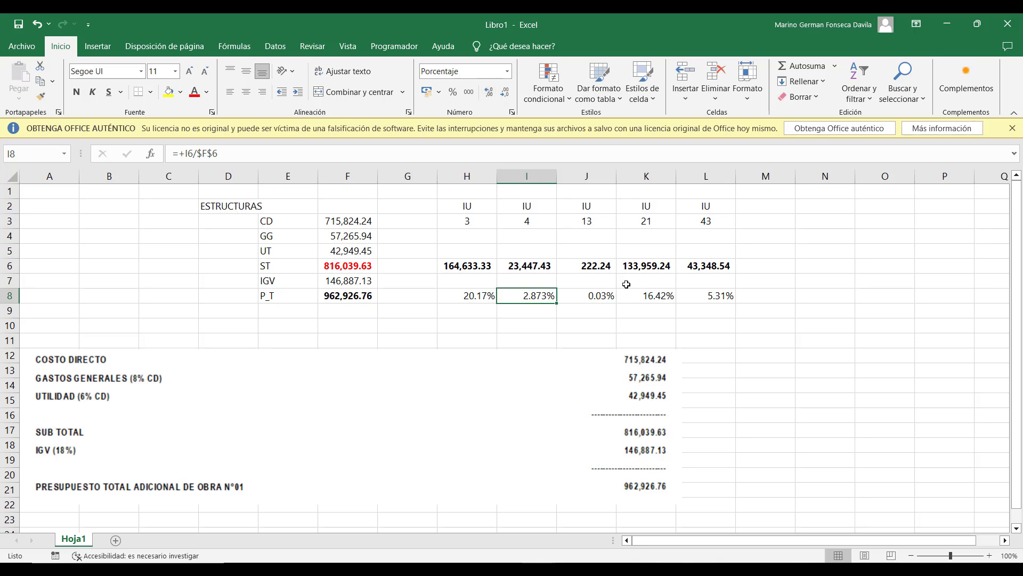
pyautogui.click(603, 295)
pyautogui.moveTo(598, 298); pyautogui.dragTo(721, 299)
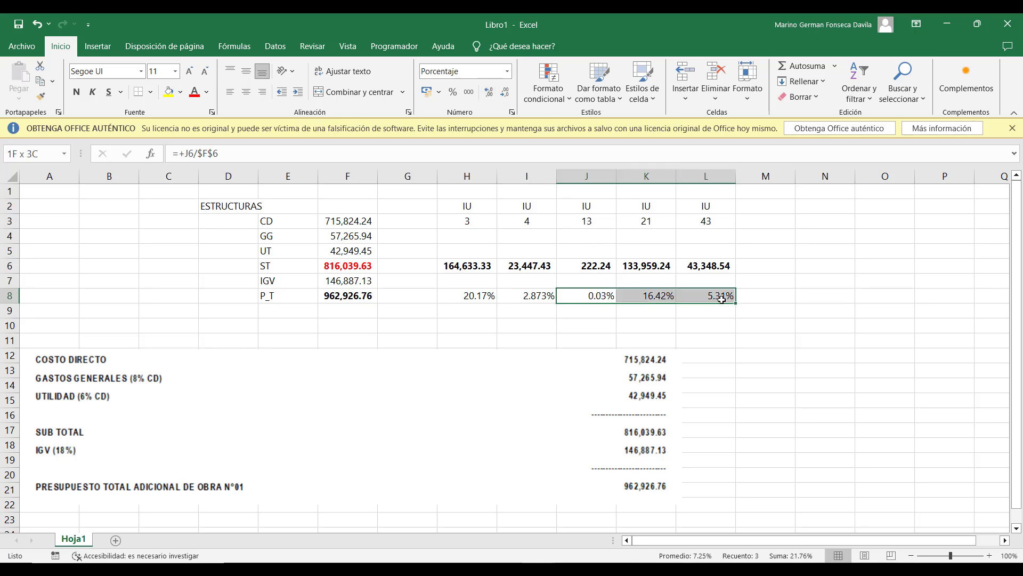
pyautogui.click(489, 92)
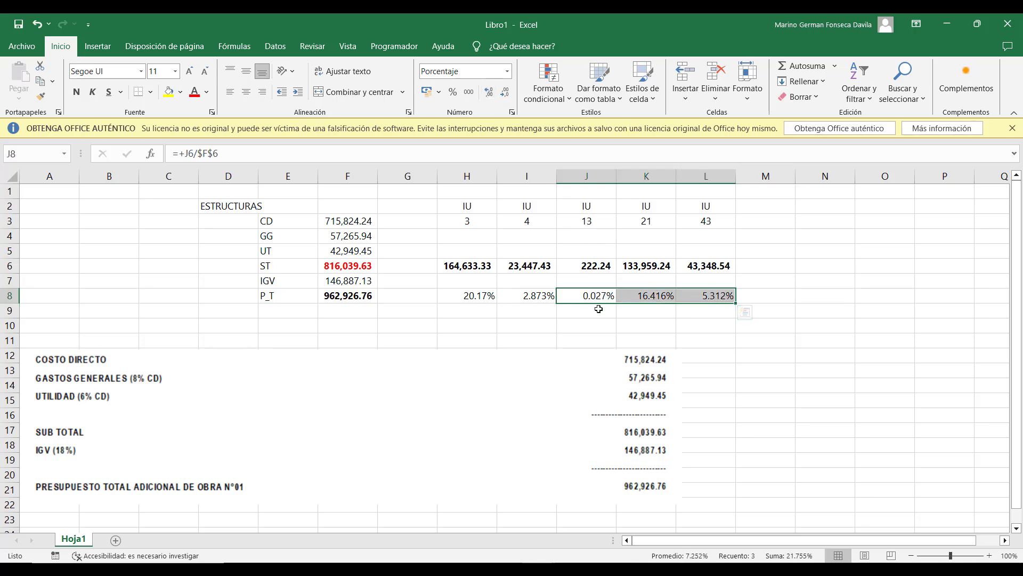
# Step: Compare the Excel percentages for indices 13, 21 and 43 with the initial percentages in the S10 polynomial formula
pyautogui.hotkey('alt', 'Tab')
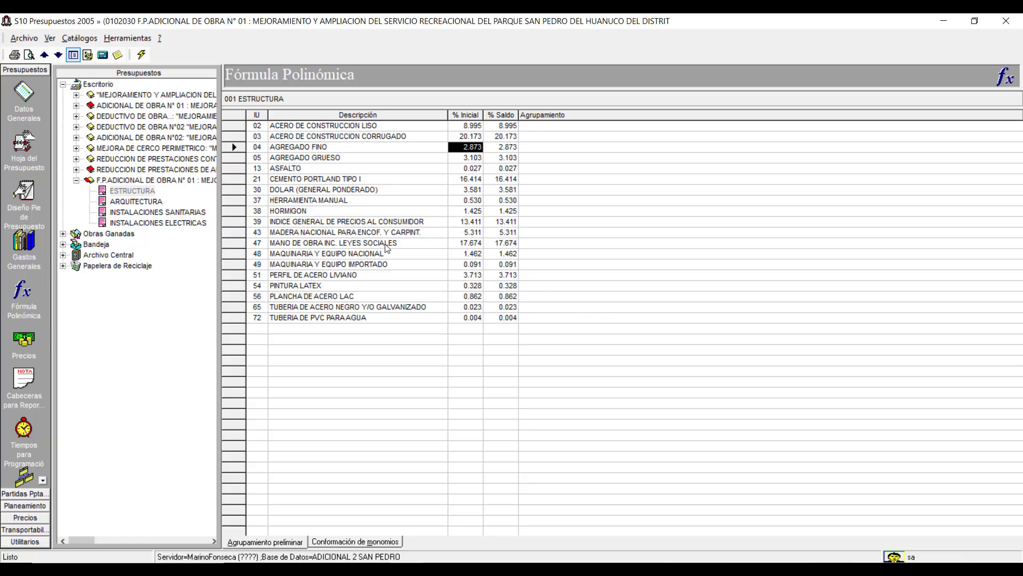
pyautogui.hotkey('alt', 'Tab')
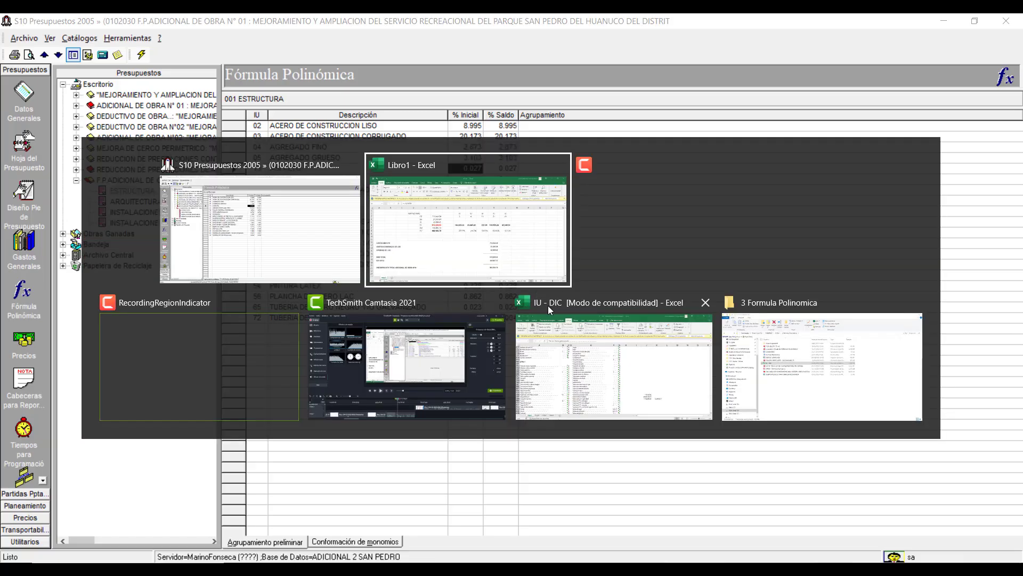
pyautogui.click(650, 293)
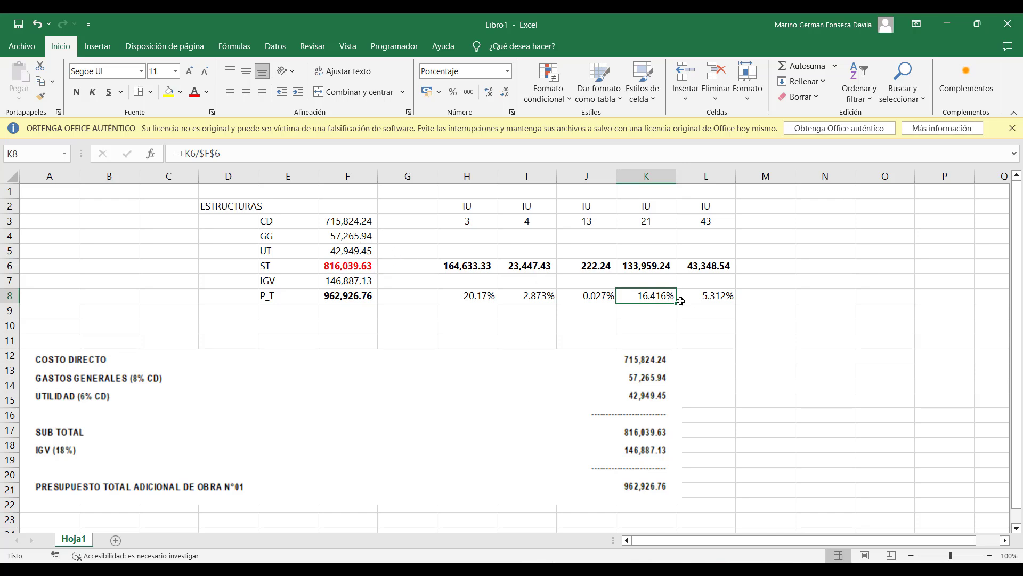
pyautogui.hotkey('alt', 'Tab')
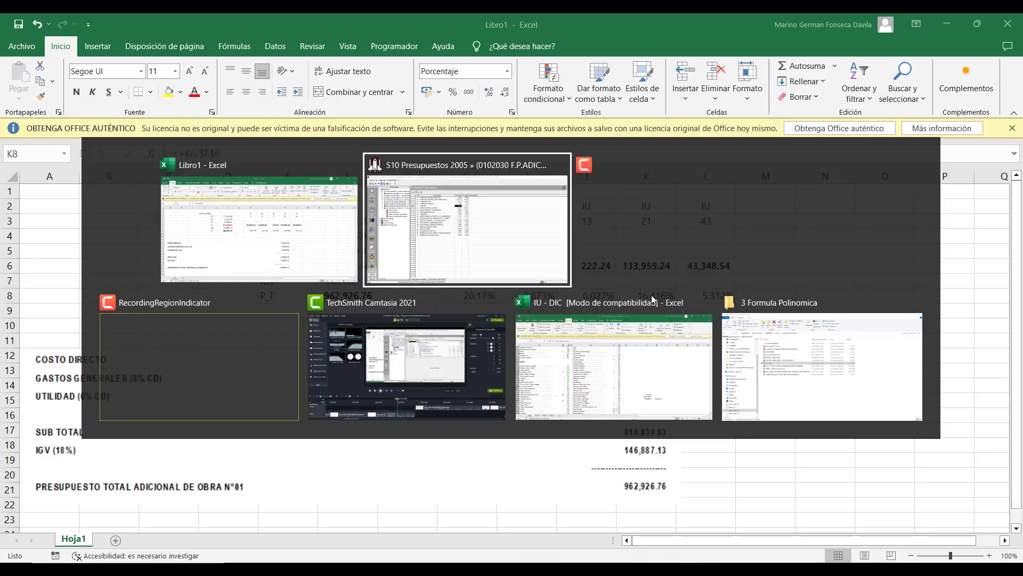
pyautogui.hotkey('alt', 'Tab')
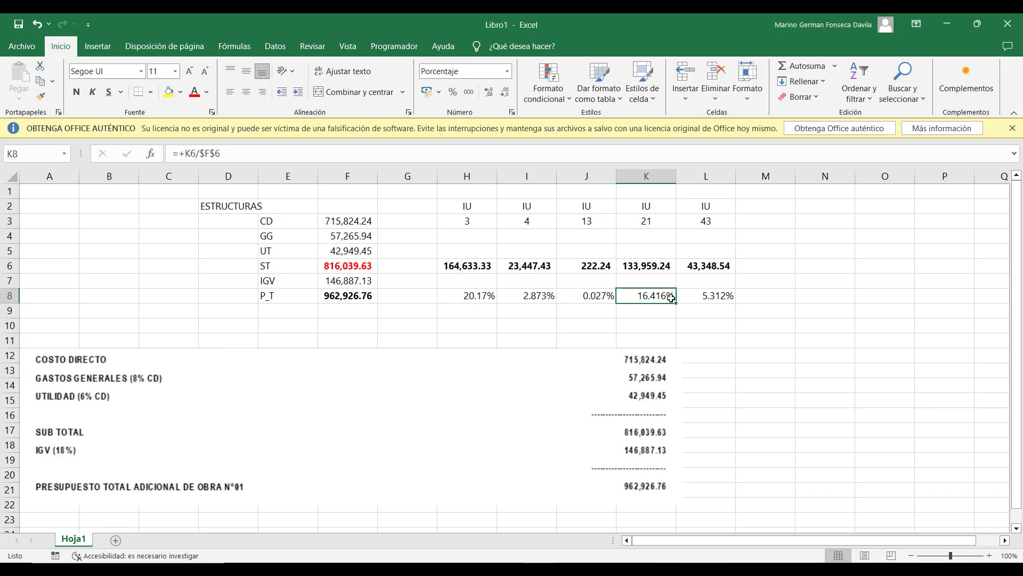
pyautogui.click(711, 294)
pyautogui.hotkey('alt', 'Tab')
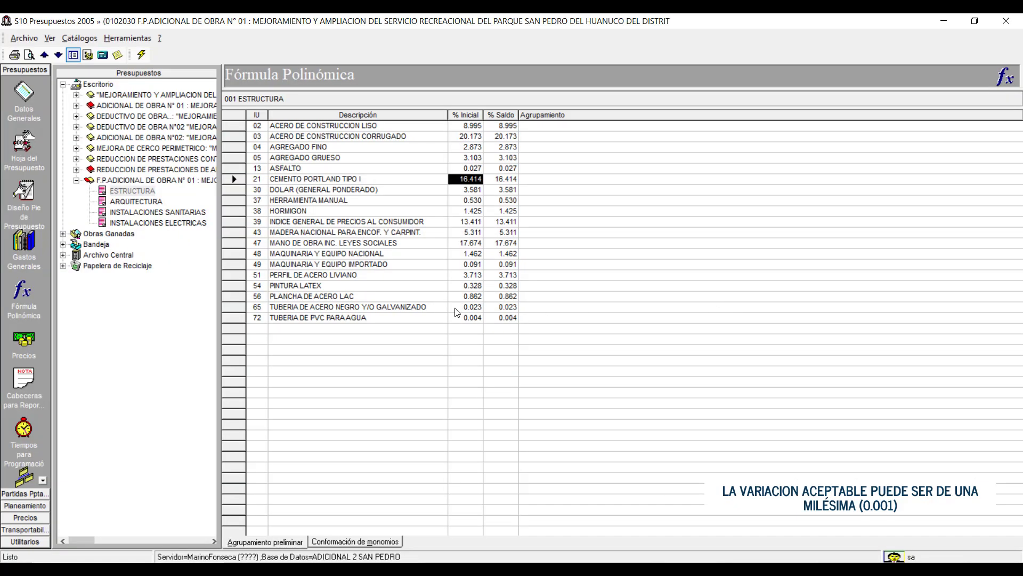
pyautogui.click(456, 233)
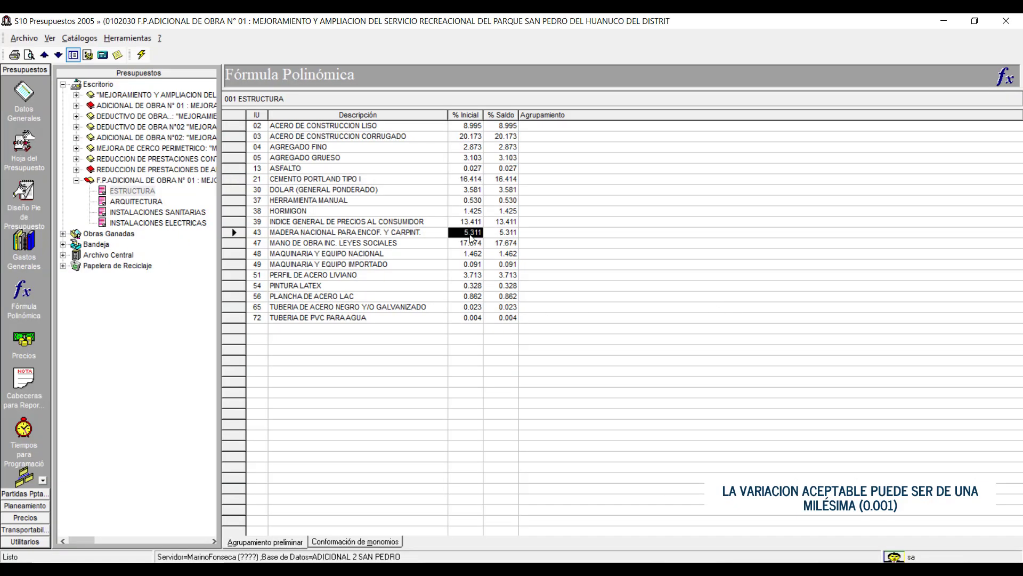
# Step: Display extra decimal places on the percentage in L8 of the Excel sheet, and return it to three decimals
pyautogui.hotkey('alt', 'Tab')
pyautogui.click(488, 91)
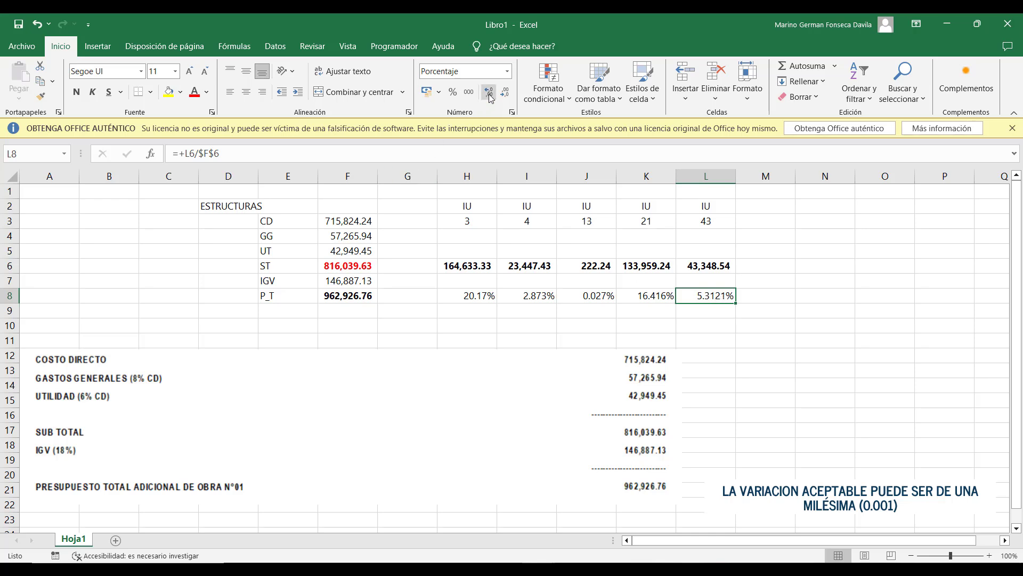
pyautogui.click(489, 92)
pyautogui.click(505, 92)
pyautogui.click(505, 92)
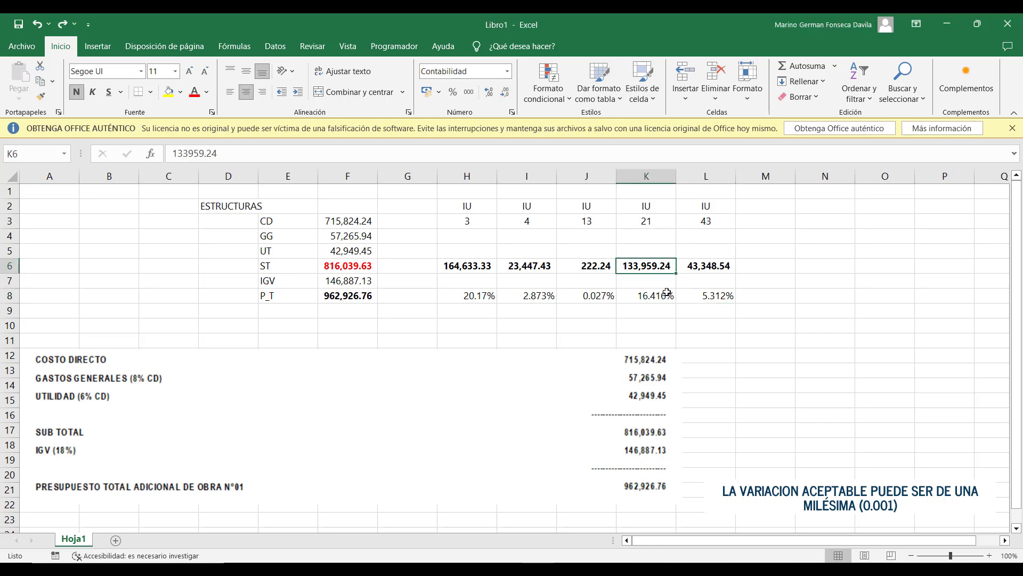
# Step: Sort the S10 resource price list by unified index and compare the partial and budgeted amounts of CEMENTO PORTLAND TIPO I
pyautogui.moveTo(667, 293); pyautogui.dragTo(709, 295)
pyautogui.hotkey('alt', 'Tab')
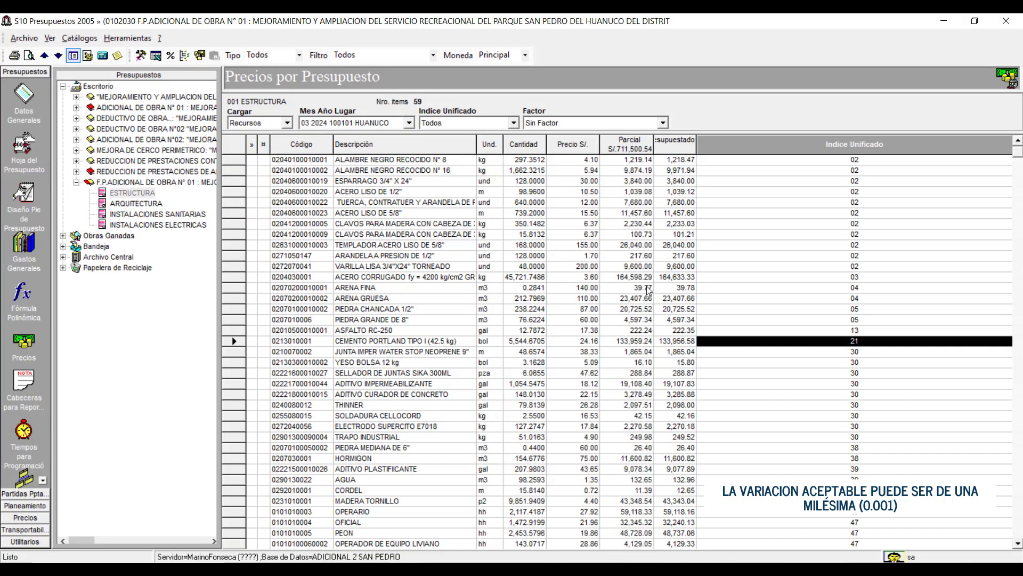
pyautogui.click(674, 143)
pyautogui.click(634, 143)
pyautogui.hotkey('alt', 'Tab')
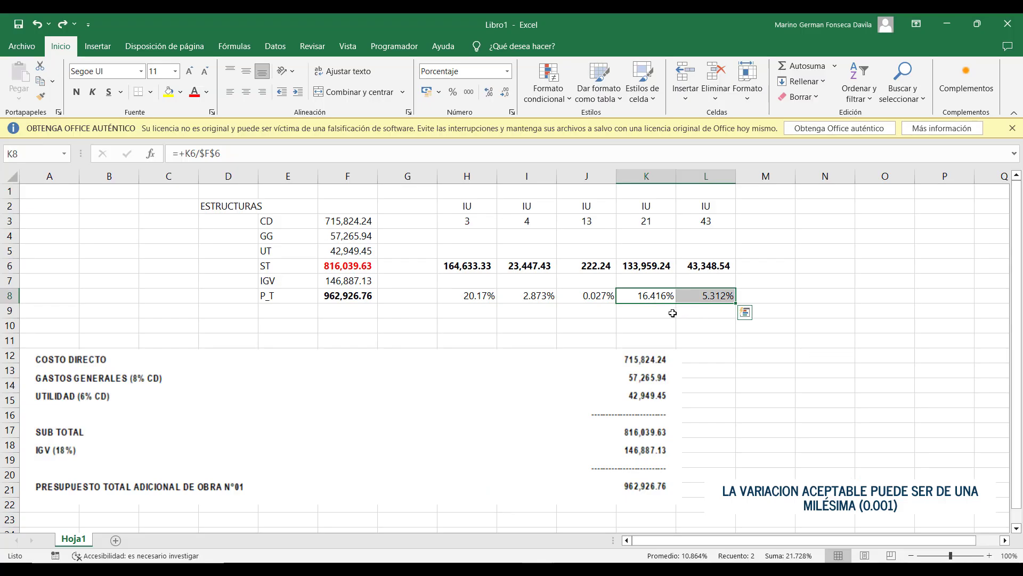
pyautogui.hotkey('alt', 'Tab')
pyautogui.click(854, 149)
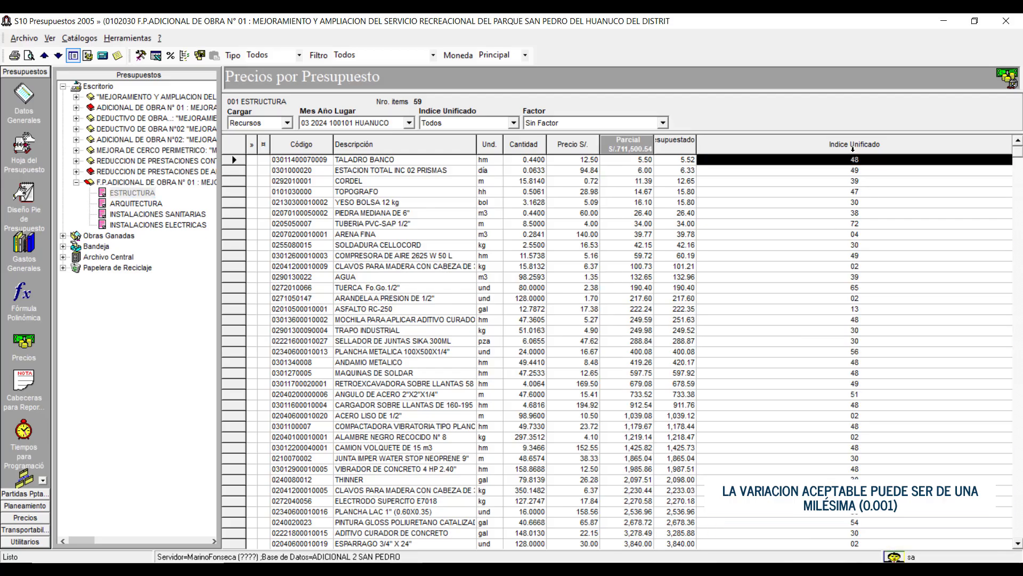
pyautogui.click(852, 144)
pyautogui.scroll(-1, 845, 311)
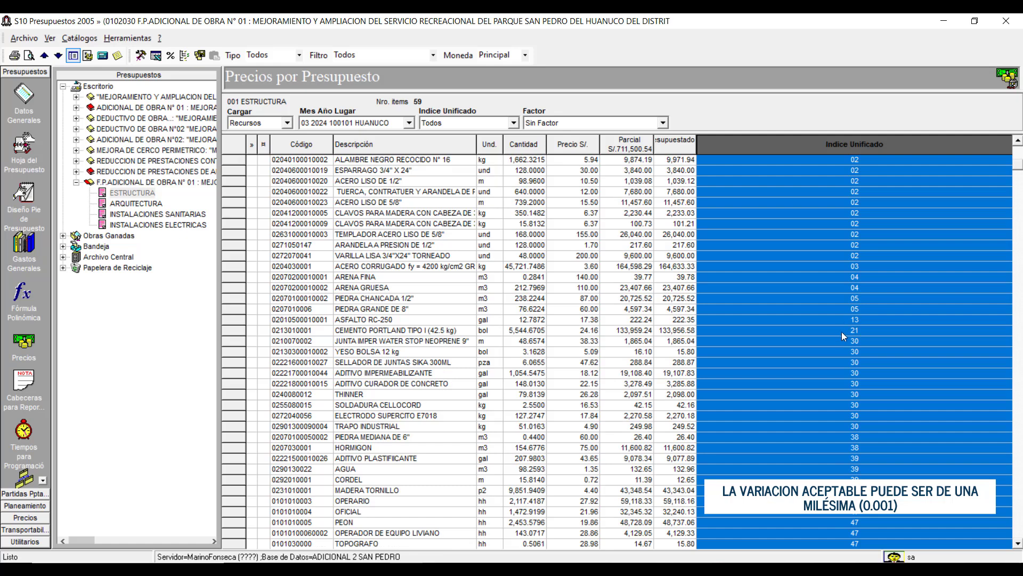
pyautogui.click(842, 332)
pyautogui.click(634, 331)
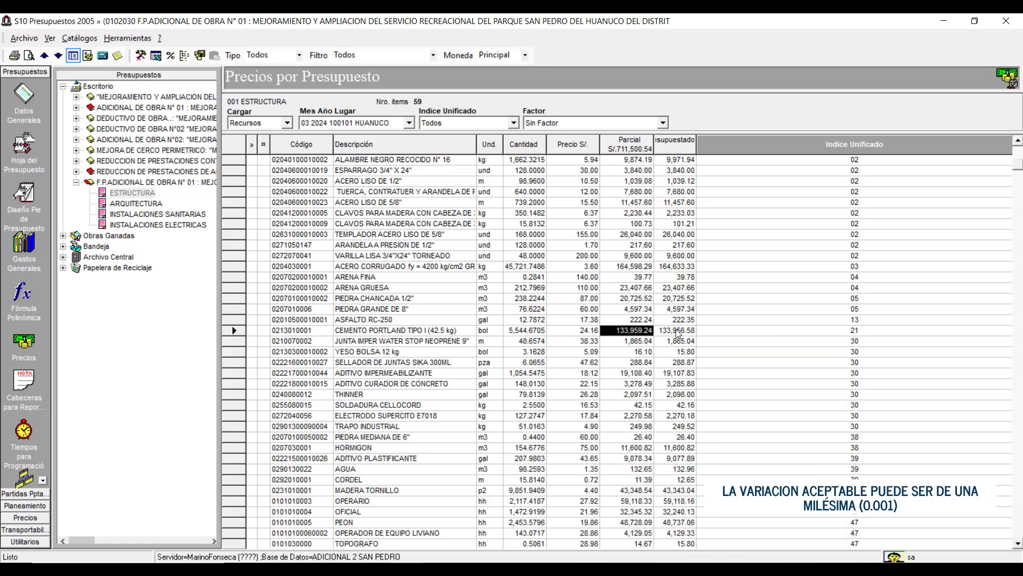
pyautogui.click(677, 331)
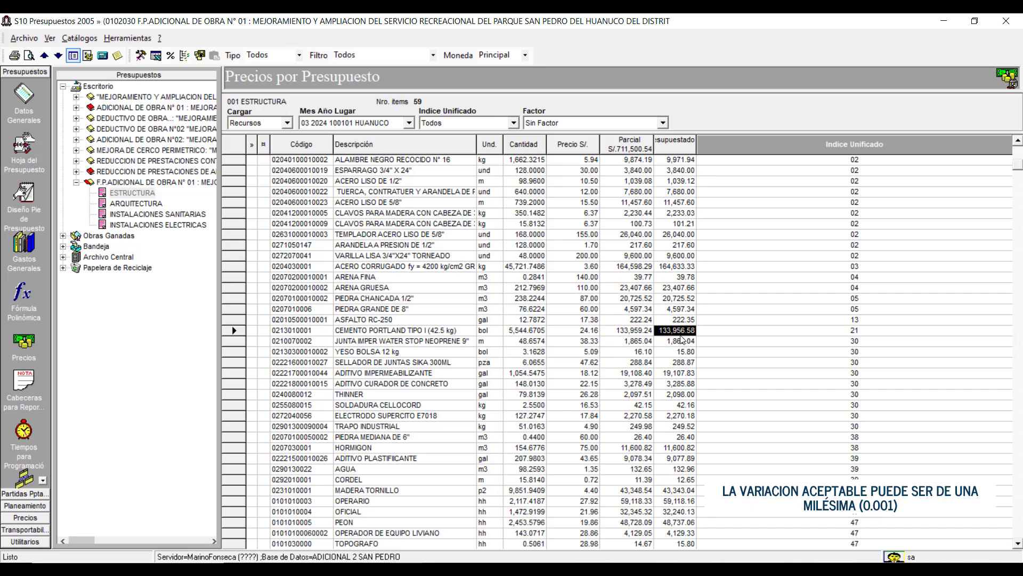
# Step: Copy the index 21 amount and percentage from K6:K8 of the Excel sheet to N6:N8
pyautogui.hotkey('alt', 'Tab')
pyautogui.click(648, 267)
pyautogui.doubleClick(651, 267)
pyautogui.press('Escape')
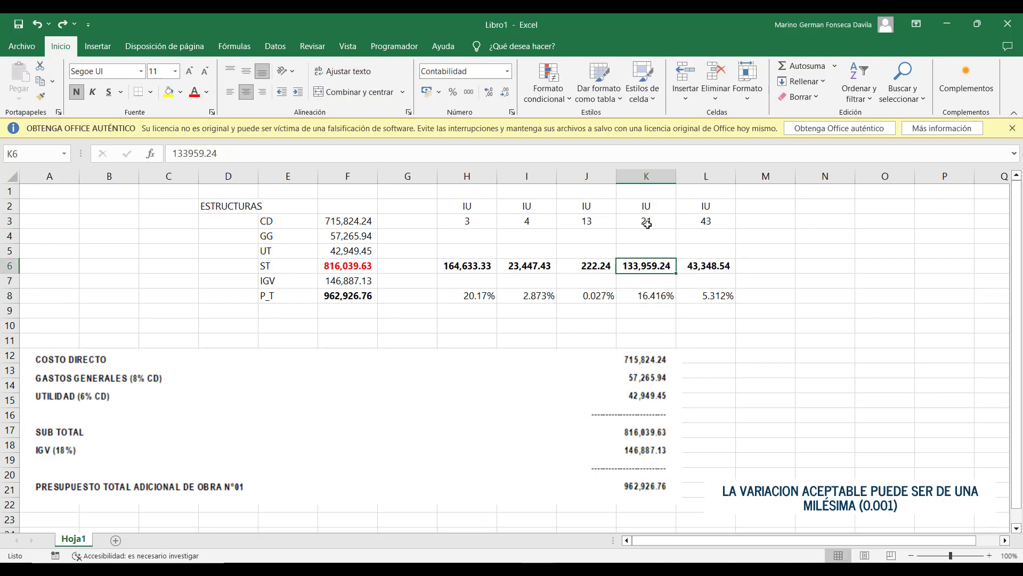
pyautogui.moveTo(646, 267); pyautogui.dragTo(650, 295)
pyautogui.hotkey('ctrl', 'c')
pyautogui.click(825, 265)
pyautogui.hotkey('ctrl', 'v')
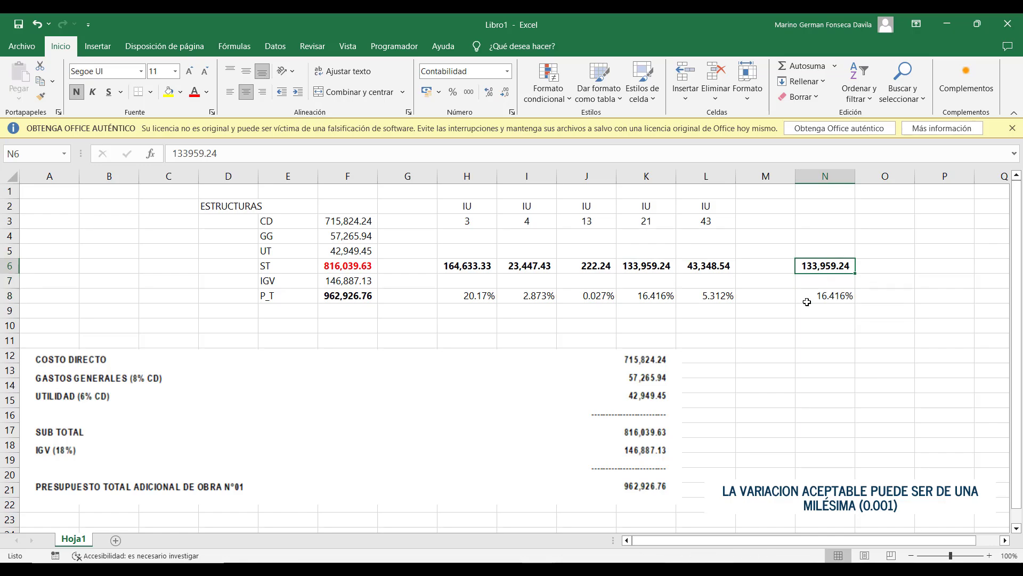
# Step: Set N6 to 133956.58, the budgeted cement amount from S10, and check the index 21 percentage in the polynomial formula
pyautogui.hotkey('alt', 'Tab')
pyautogui.hotkey('alt', 'Tab')
pyautogui.click(223, 155)
pyautogui.moveTo(224, 155); pyautogui.dragTo(200, 154)
pyautogui.write('6.')
pyautogui.hotkey('alt', 'Tab')
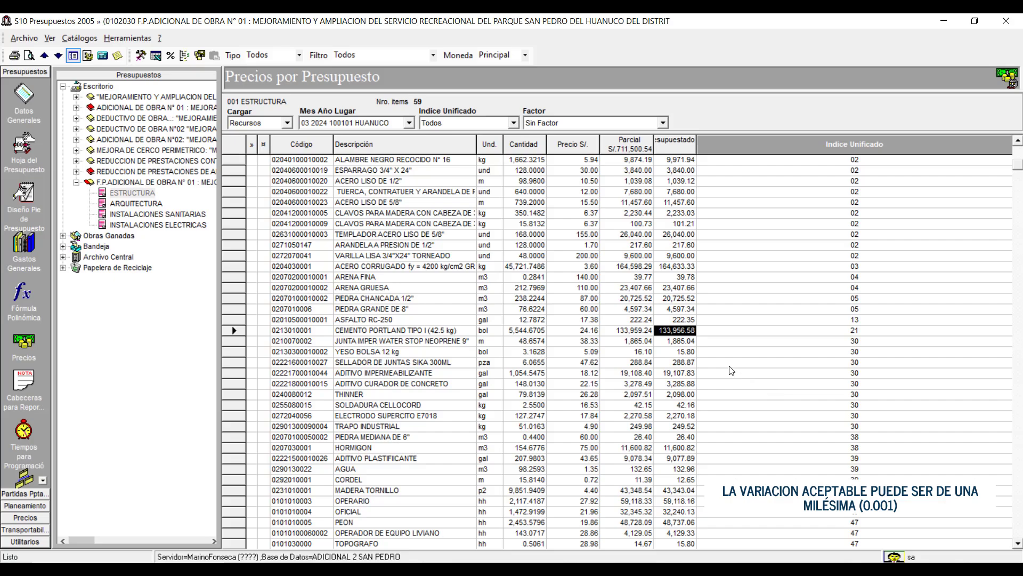
pyautogui.hotkey('alt', 'Tab')
pyautogui.write('58')
pyautogui.press('Return')
pyautogui.hotkey('alt', 'Tab')
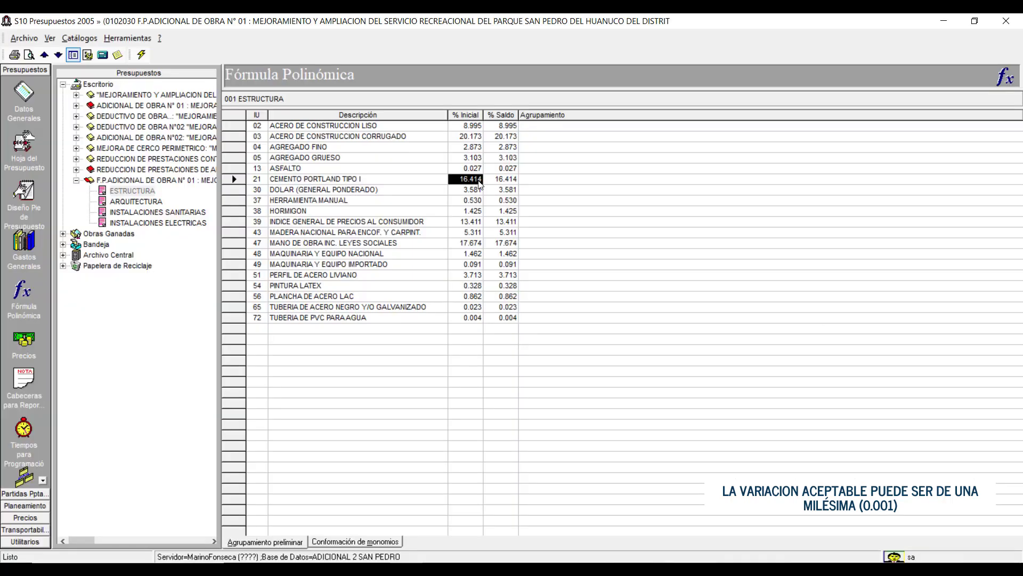
# Step: Switch to Excel to check the index 21 amount in N6, and return to S10
pyautogui.hotkey('alt', 'Tab')
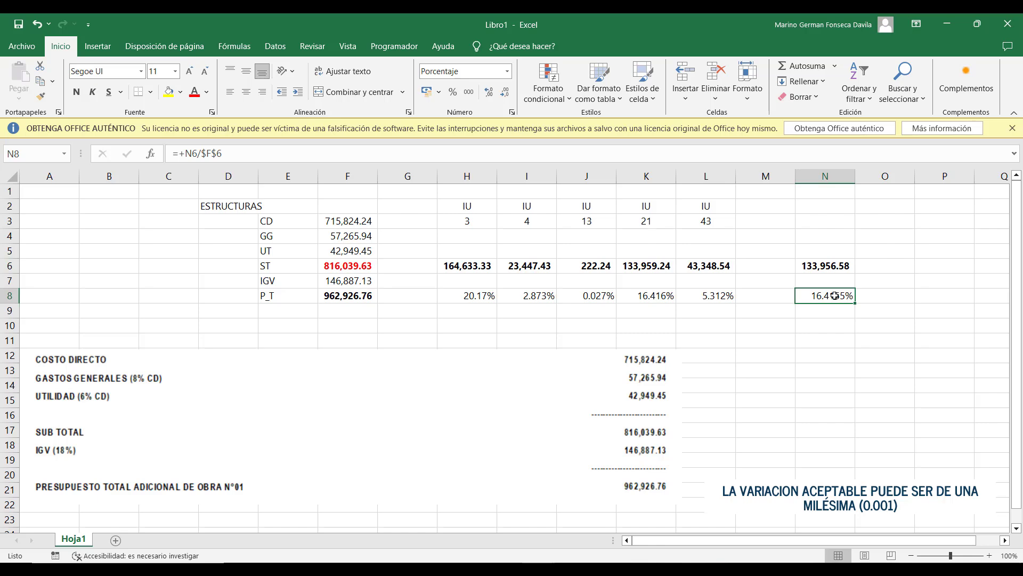
pyautogui.click(832, 267)
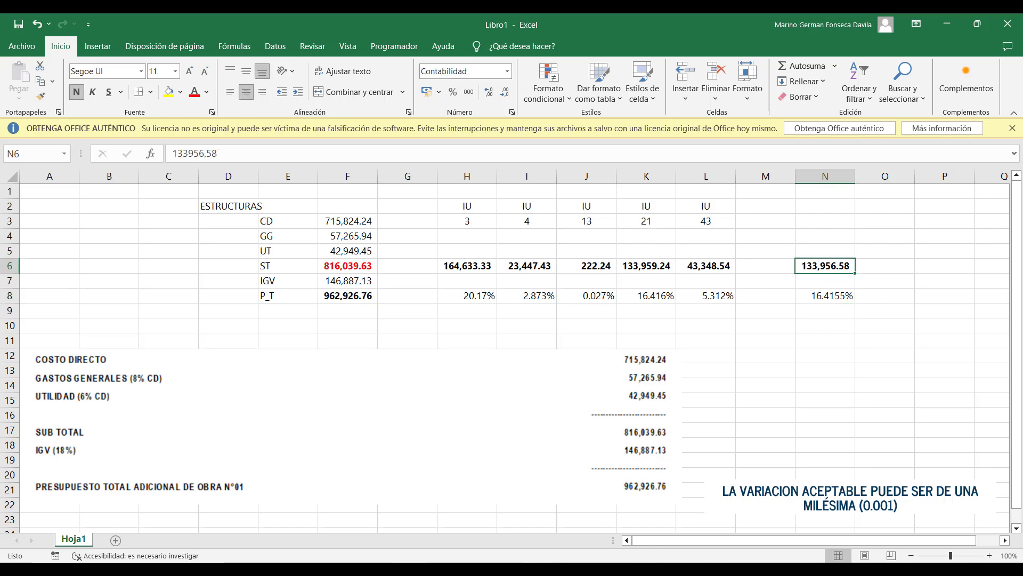
pyautogui.hotkey('alt', 'Tab')
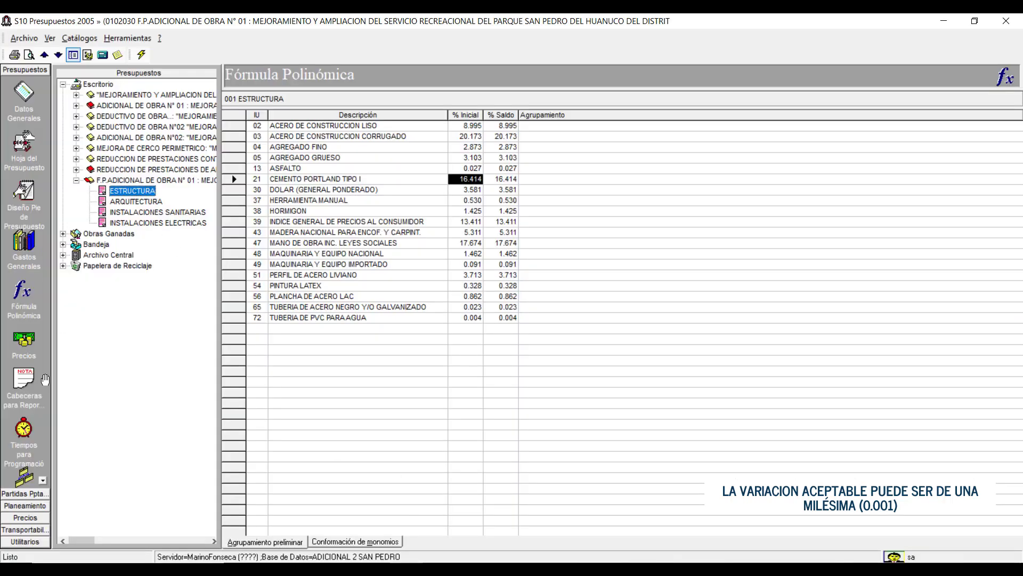
# Step: Open the ESTRUCTURA resource prices, sort them by unified index and locate the index 21 cement row
pyautogui.click(25, 341)
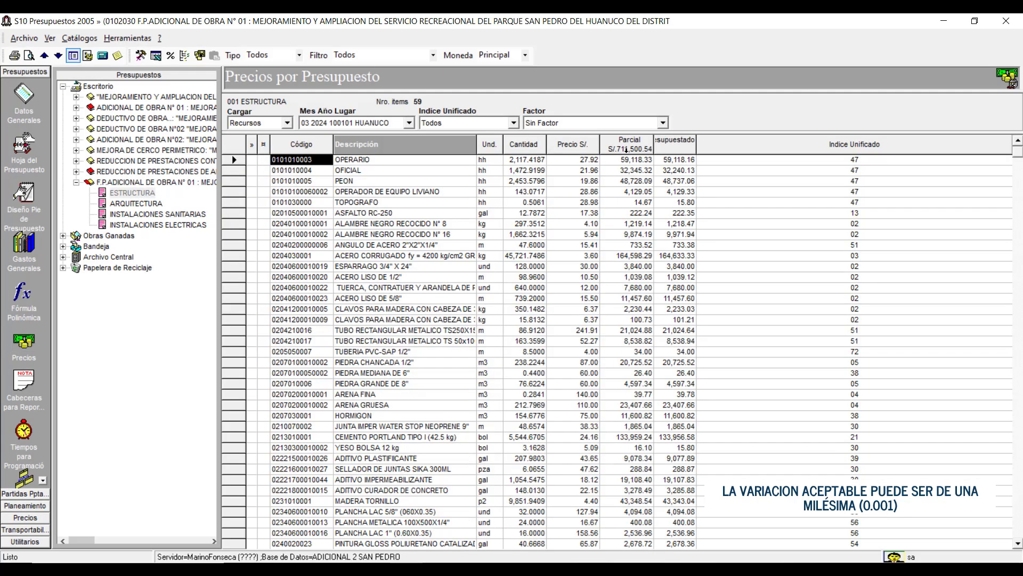
pyautogui.click(634, 145)
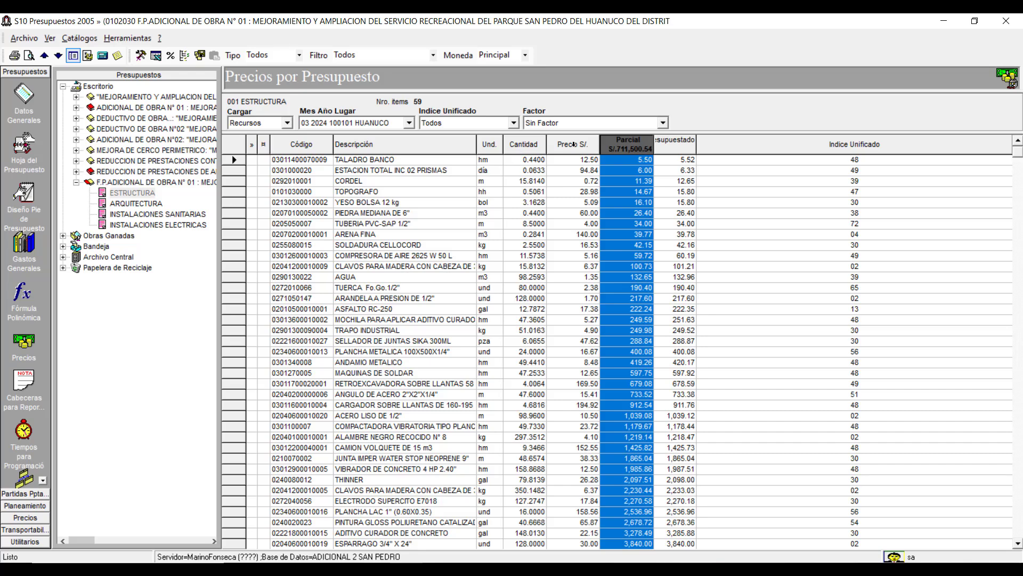
pyautogui.click(866, 144)
pyautogui.click(815, 341)
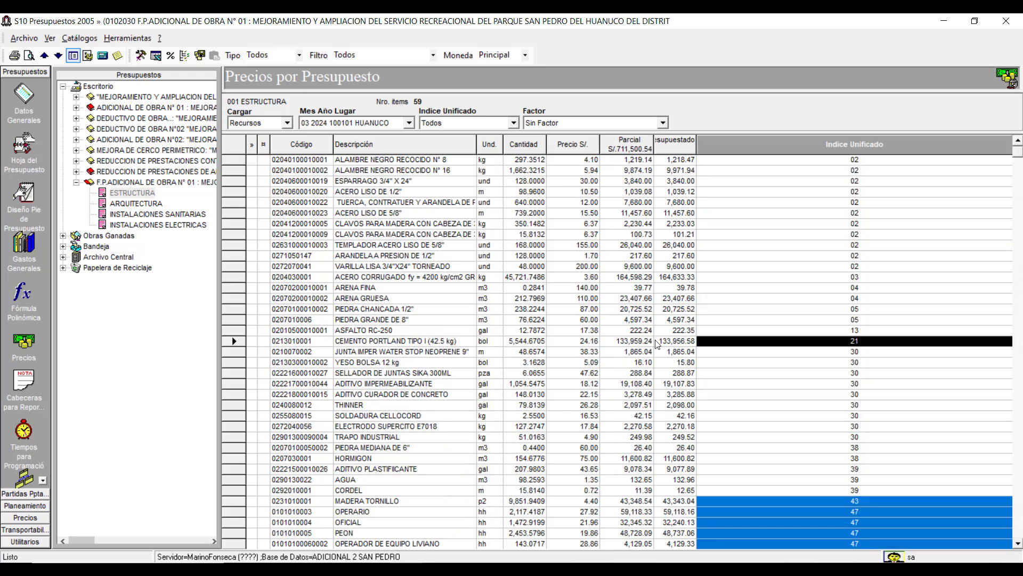
# Step: Multiply the cement quantity 5544.6705 by its unit price 24.16 in the Calculator
pyautogui.click(406, 568)
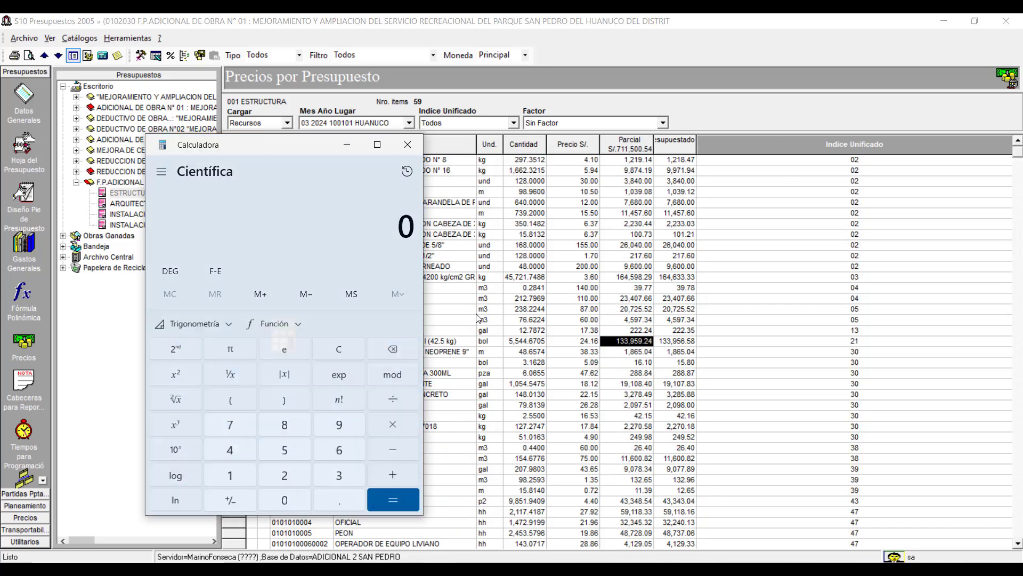
pyautogui.write('5544.670')
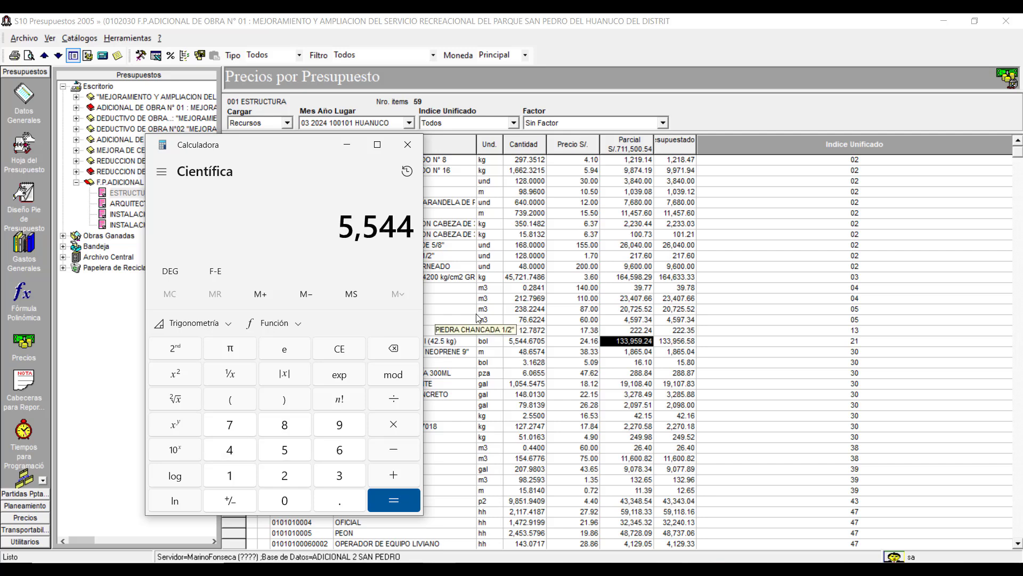
pyautogui.write('5')
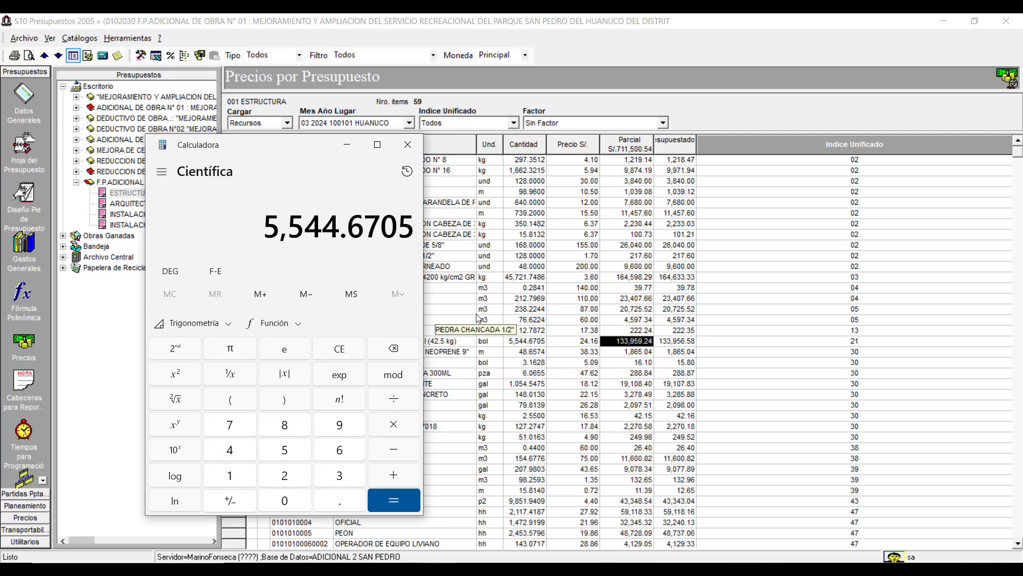
pyautogui.write('*24.16')
pyautogui.press('Return')
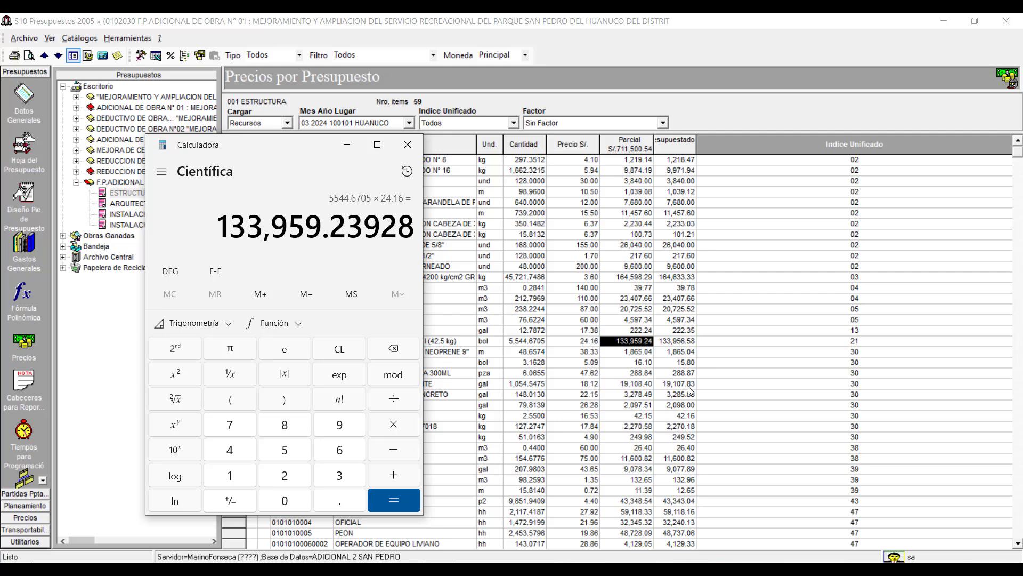
# Step: Subtract the budgeted cement amount 133956.58 from the product in the Calculator
pyautogui.press('-')
pyautogui.write('133956')
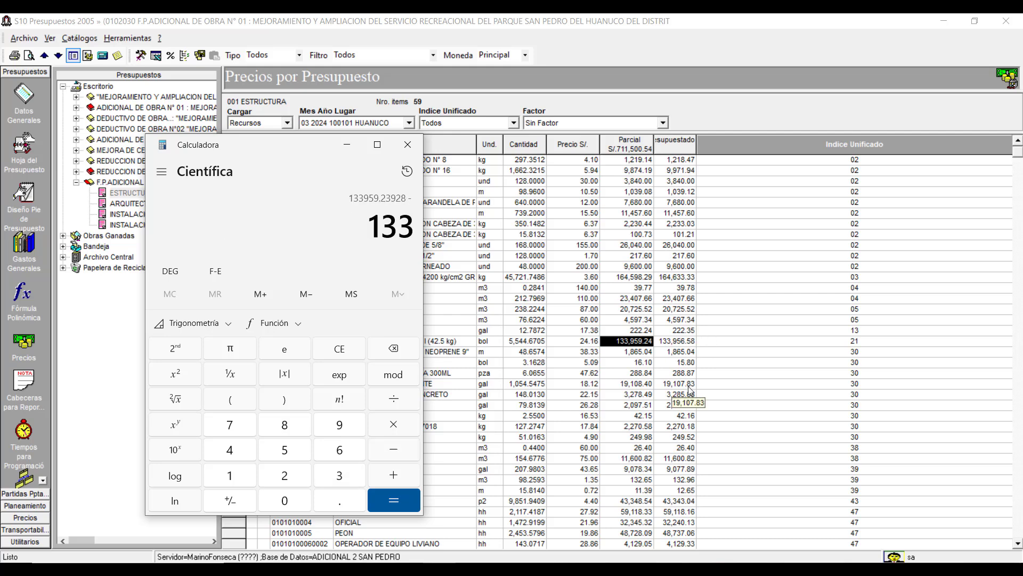
pyautogui.write('.58')
pyautogui.press('Return')
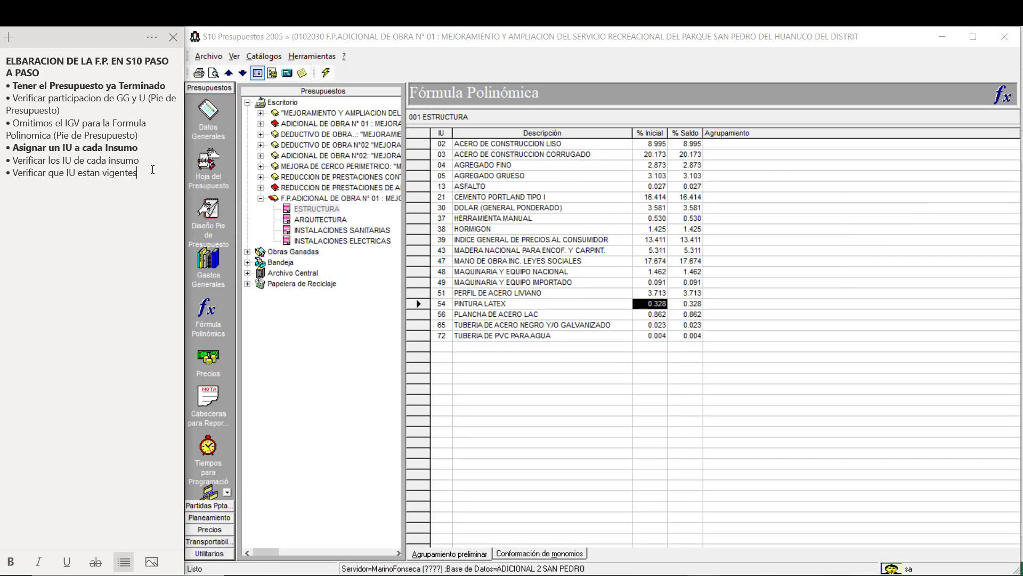
# Step: Add the bold bullet "Agrupamiento Preliminar de IU" to the end of the step-by-step note
pyautogui.click(465, 128)
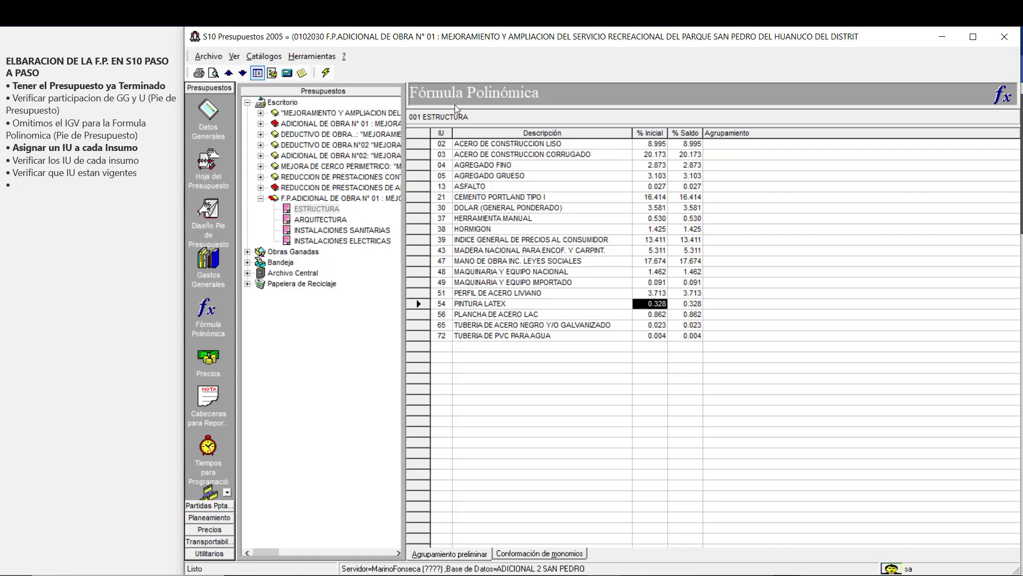
pyautogui.click(73, 127)
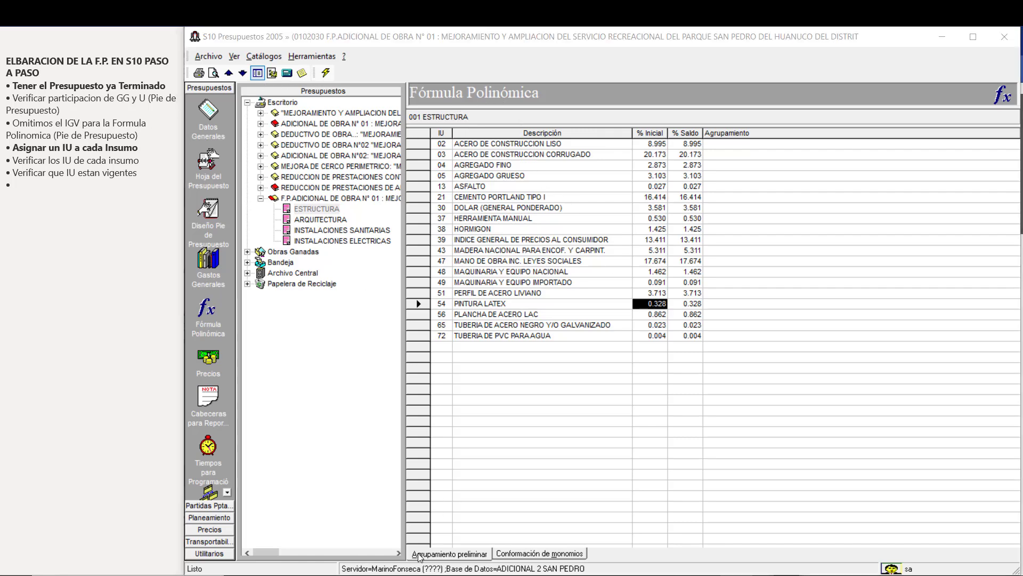
pyautogui.click(39, 189)
pyautogui.write('Agrupamiento Preli')
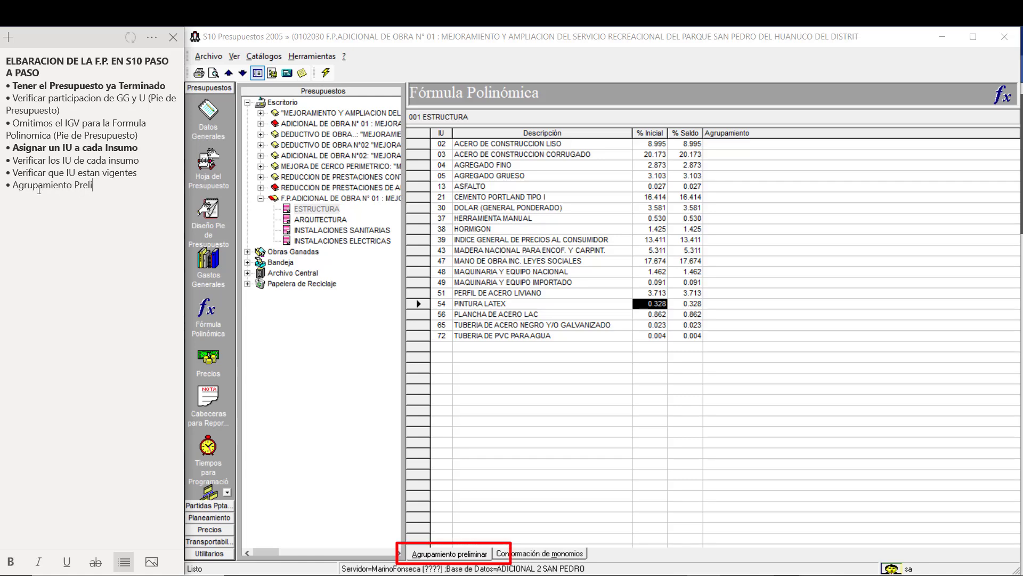
pyautogui.write('minar de IU')
pyautogui.hotkey('shift', 'Home')
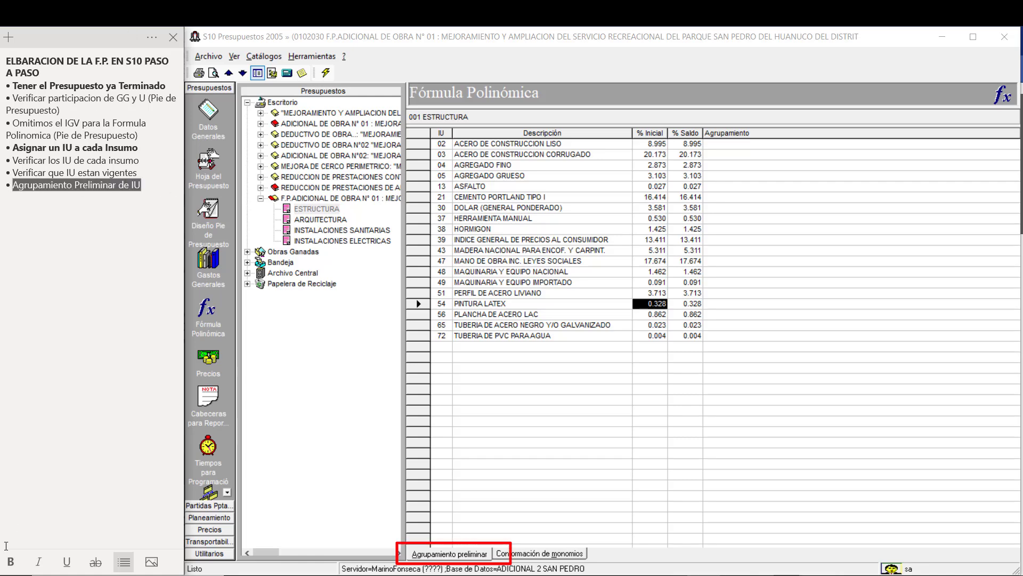
pyautogui.click(10, 561)
# Step: Take the value of ASFALTO (13) in the ESTRUCTURA polynomial formula and accumulate it into CEMENTO PORTLAND TIPO I (21)
pyautogui.click(651, 324)
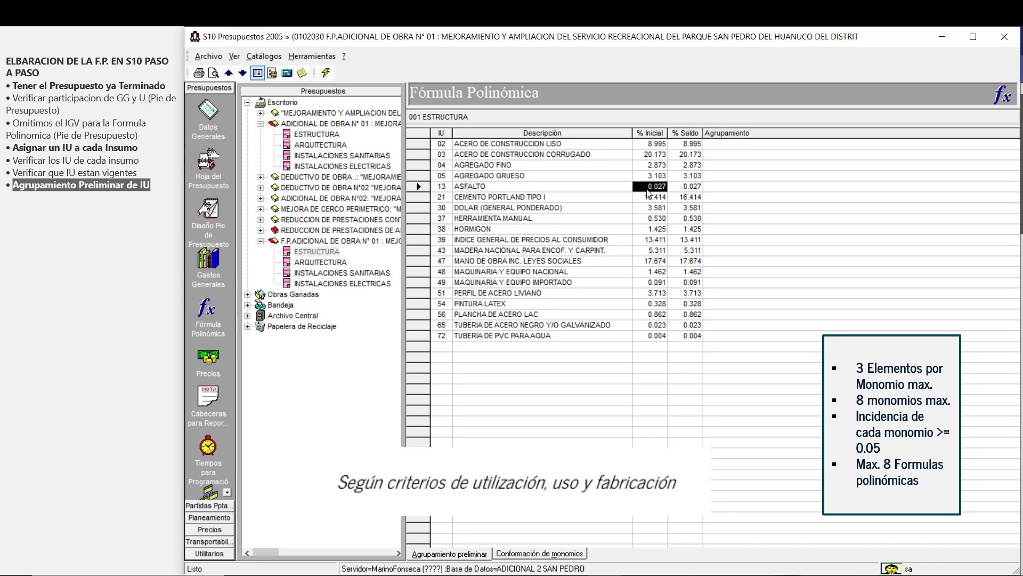
pyautogui.rightClick(590, 187)
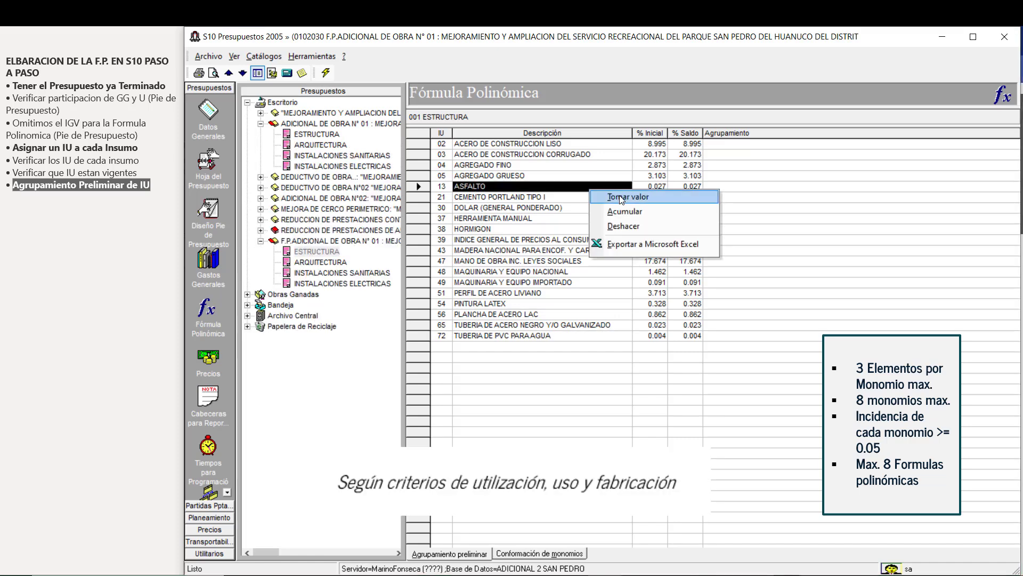
pyautogui.click(621, 198)
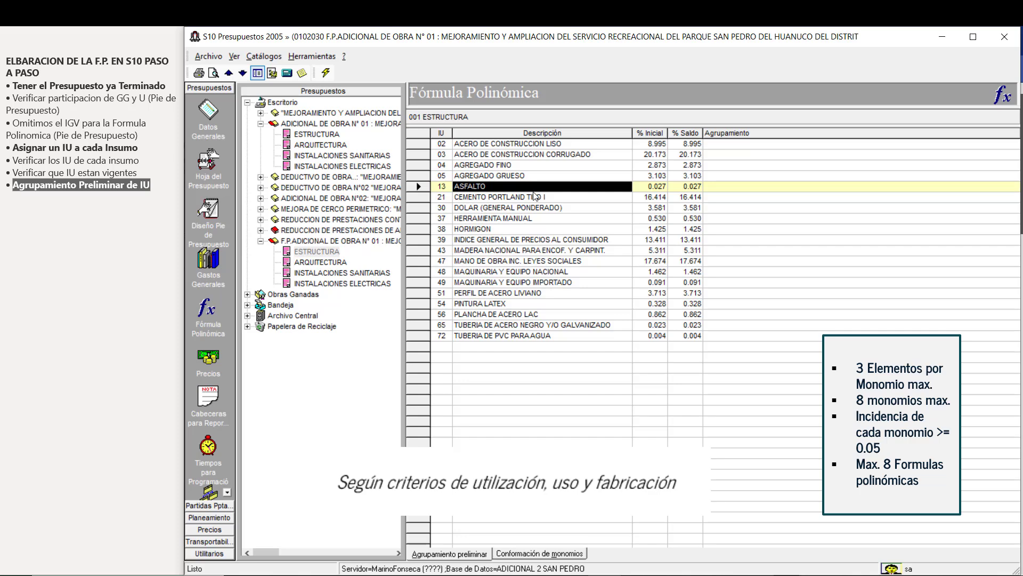
pyautogui.rightClick(535, 197)
pyautogui.click(621, 215)
# Step: Accumulate TUBERIA DE ACERO NEGRO Y/O GALVANIZADO (65) into PLANCHA DE ACERO LAC (56) and check both balance percentages
pyautogui.click(556, 326)
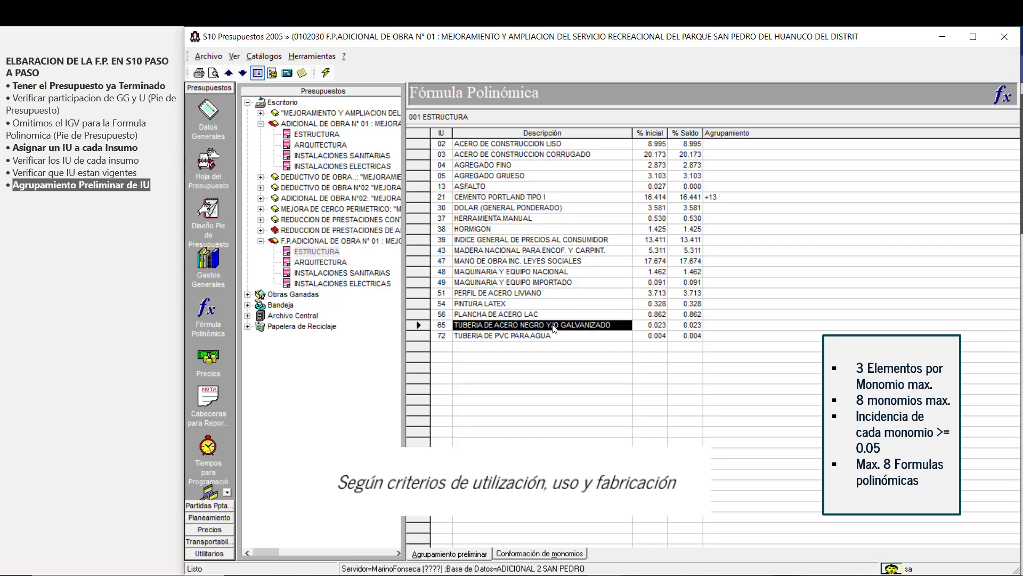
pyautogui.rightClick(555, 326)
pyautogui.click(629, 331)
pyautogui.rightClick(538, 315)
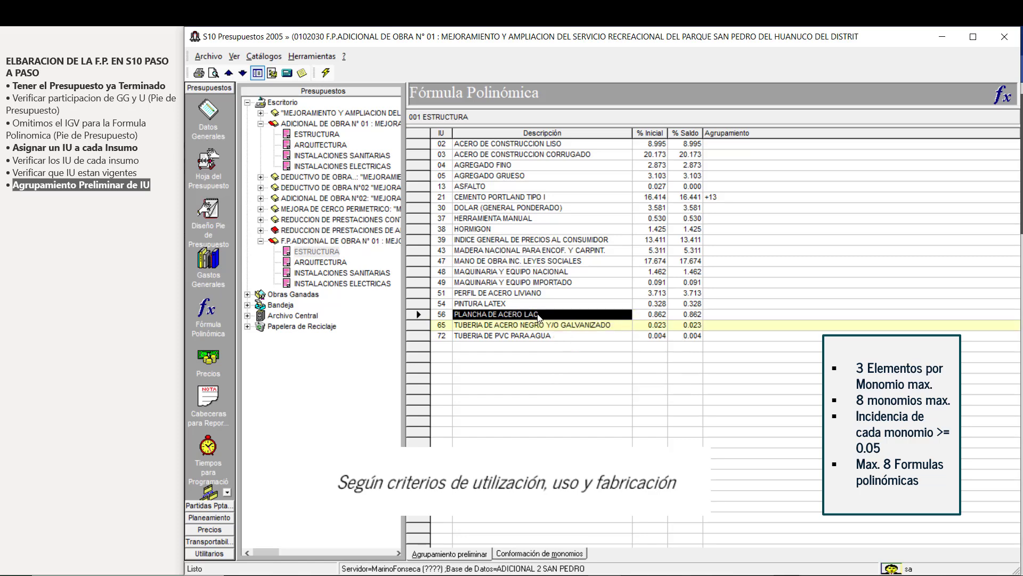
pyautogui.click(623, 332)
pyautogui.click(694, 315)
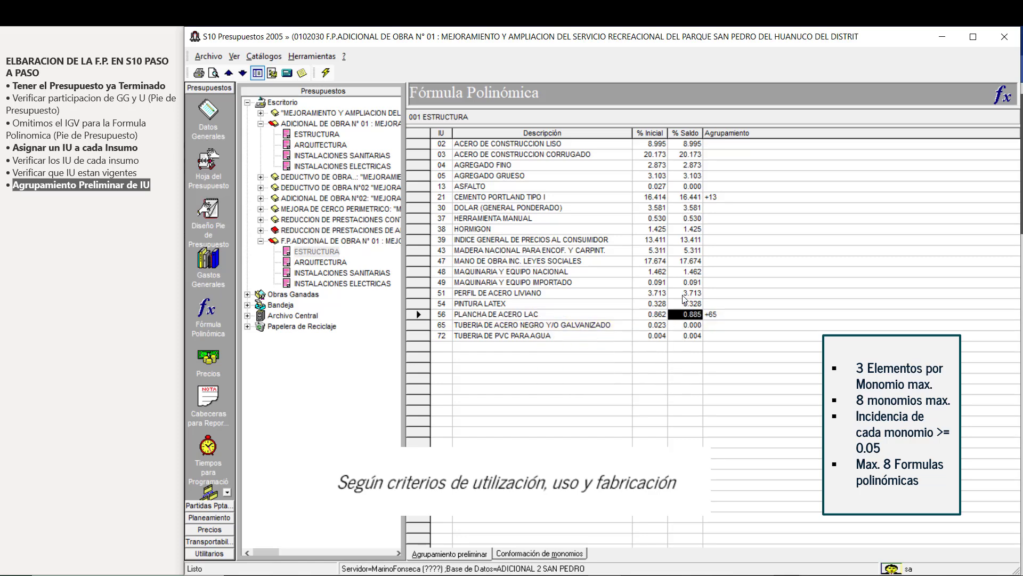
pyautogui.click(691, 326)
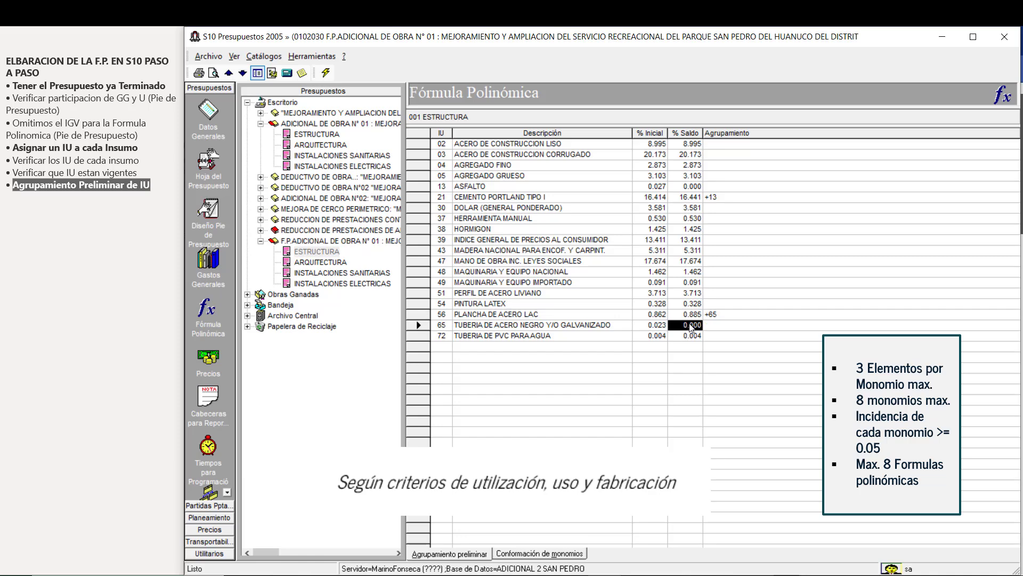
pyautogui.click(691, 315)
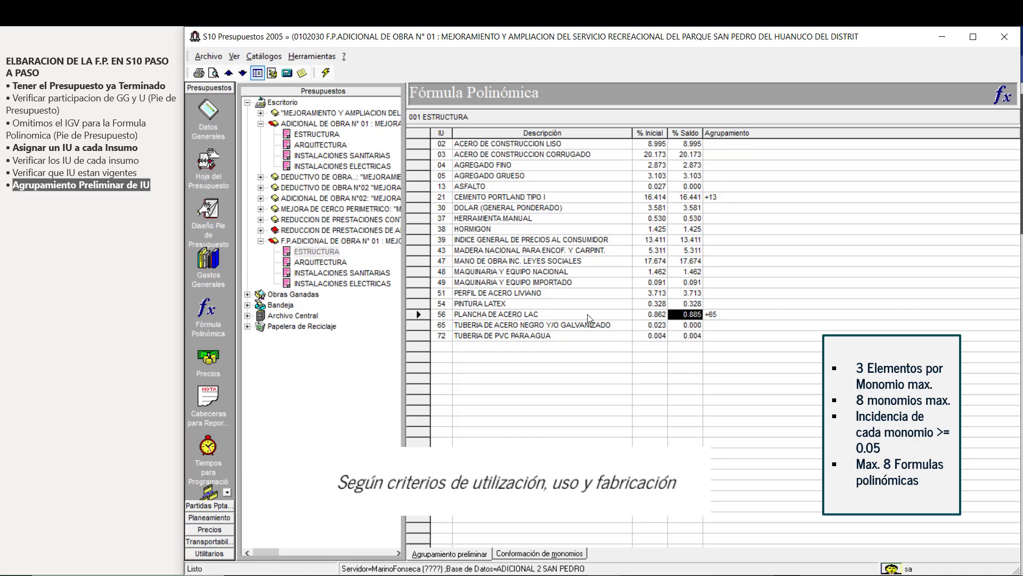
# Step: Undo the grouping of index 65 under PLANCHA DE ACERO LAC (56)
pyautogui.rightClick(589, 314)
pyautogui.click(622, 351)
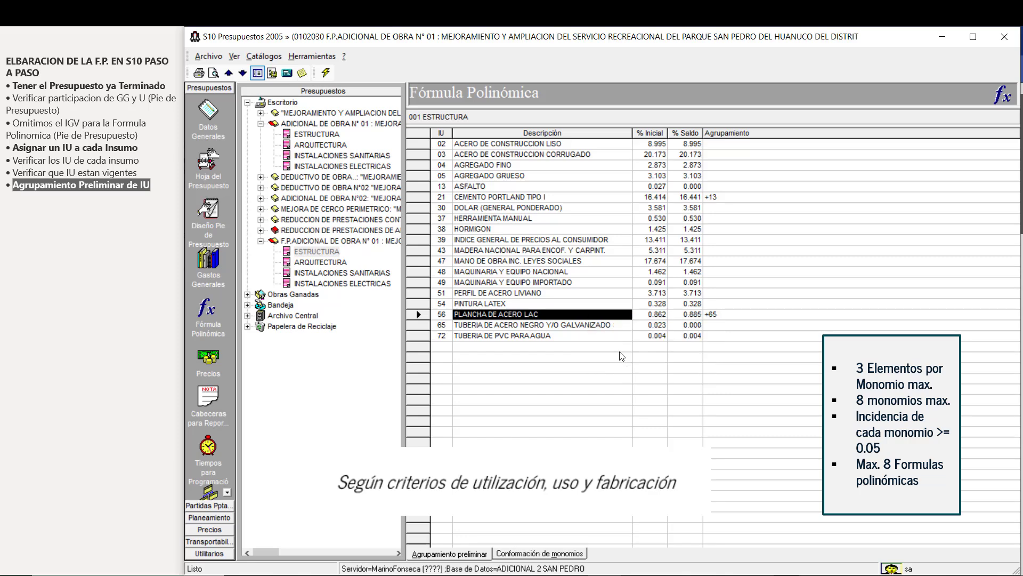
pyautogui.click(557, 256)
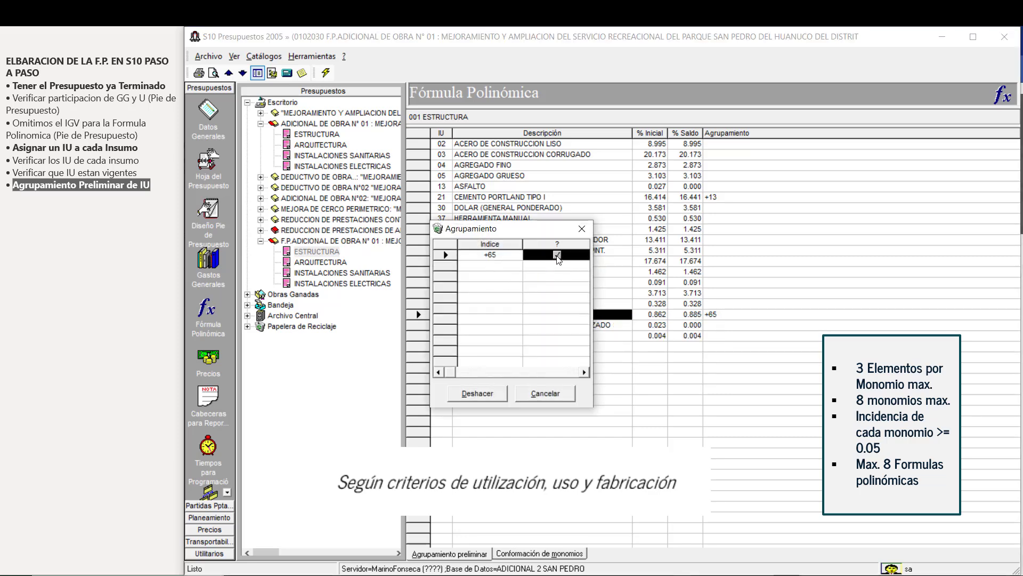
pyautogui.click(491, 395)
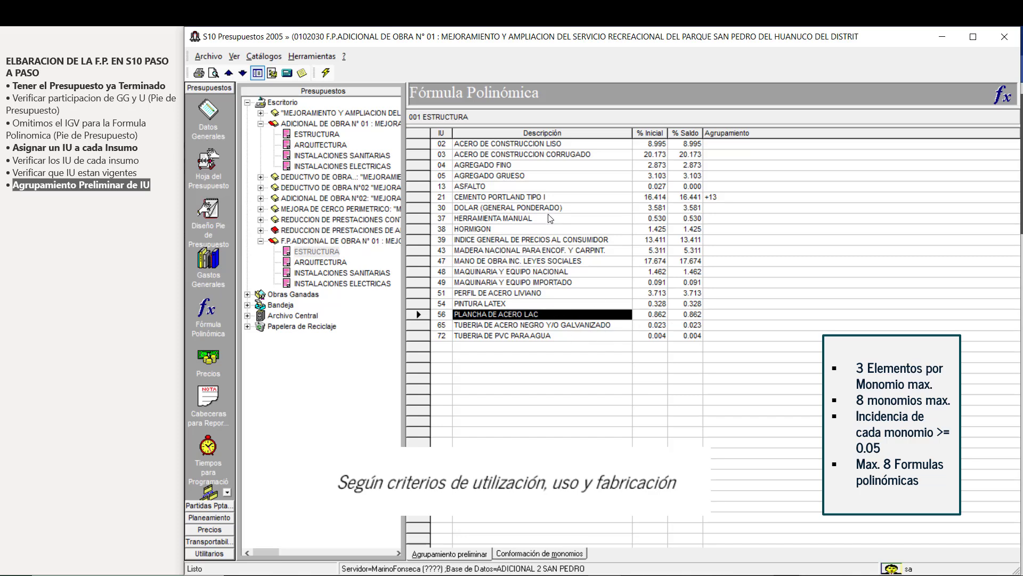
# Step: Group AGREGADO FINO (04) into AGREGADO GRUESO (05) and check the balance percentages of both indices
pyautogui.click(515, 166)
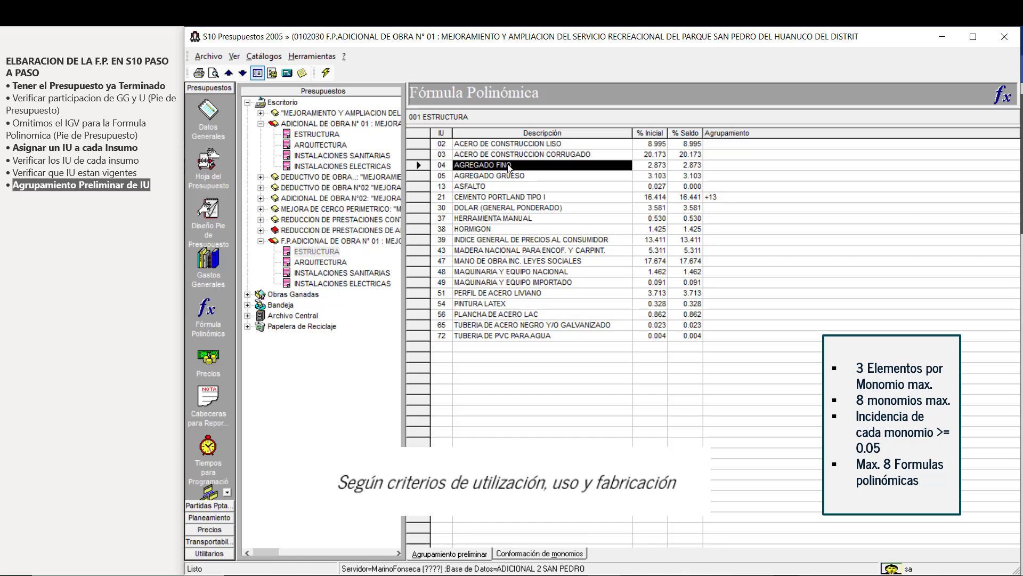
pyautogui.moveTo(509, 168); pyautogui.dragTo(533, 179)
pyautogui.click(693, 165)
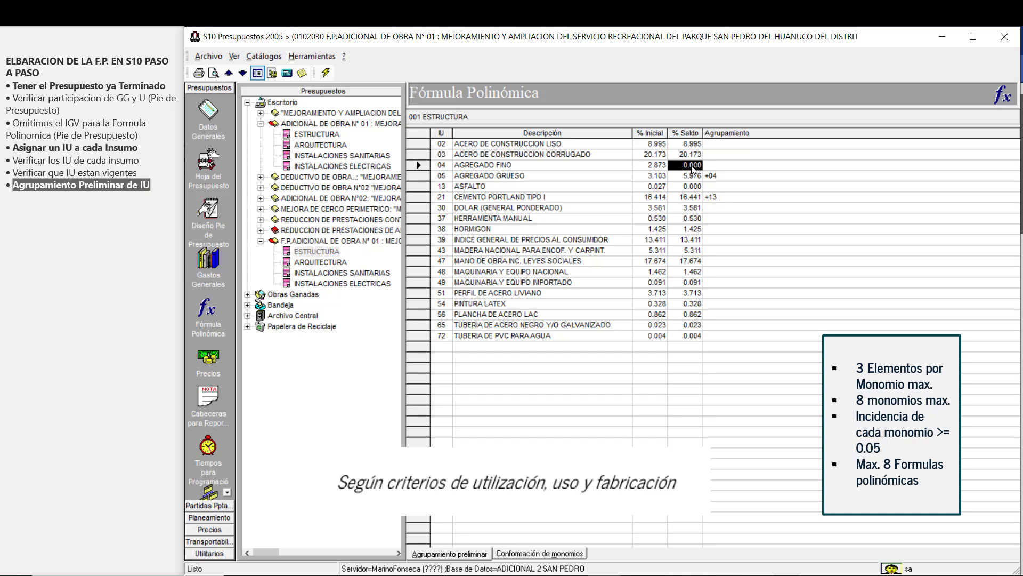
pyautogui.click(582, 175)
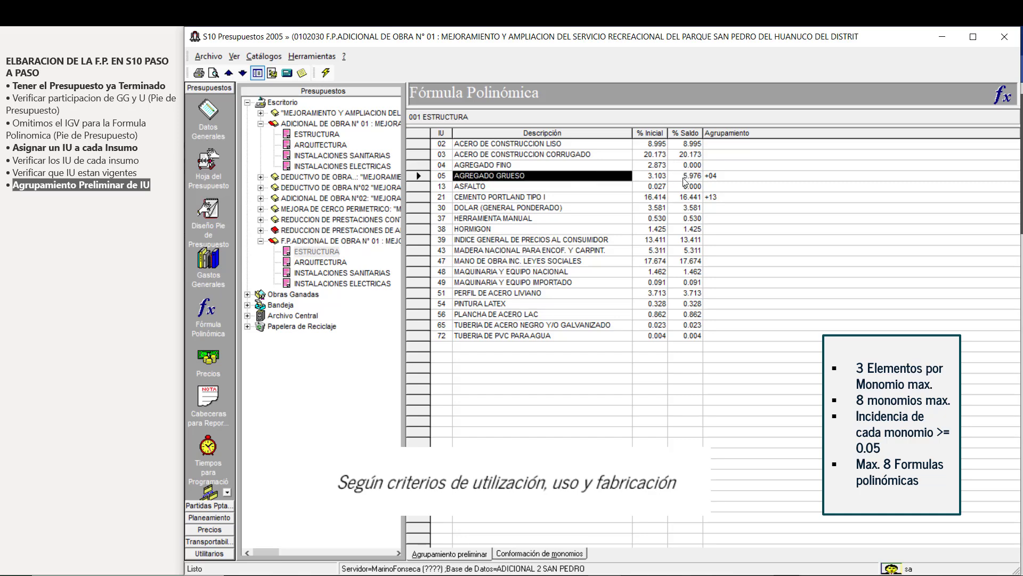
# Step: Group HERRAMIENTA MANUAL (37) and MAQUINARIA Y EQUIPO IMPORTADO (49) into MAQUINARIA Y EQUIPO NACIONAL (48)
pyautogui.click(533, 219)
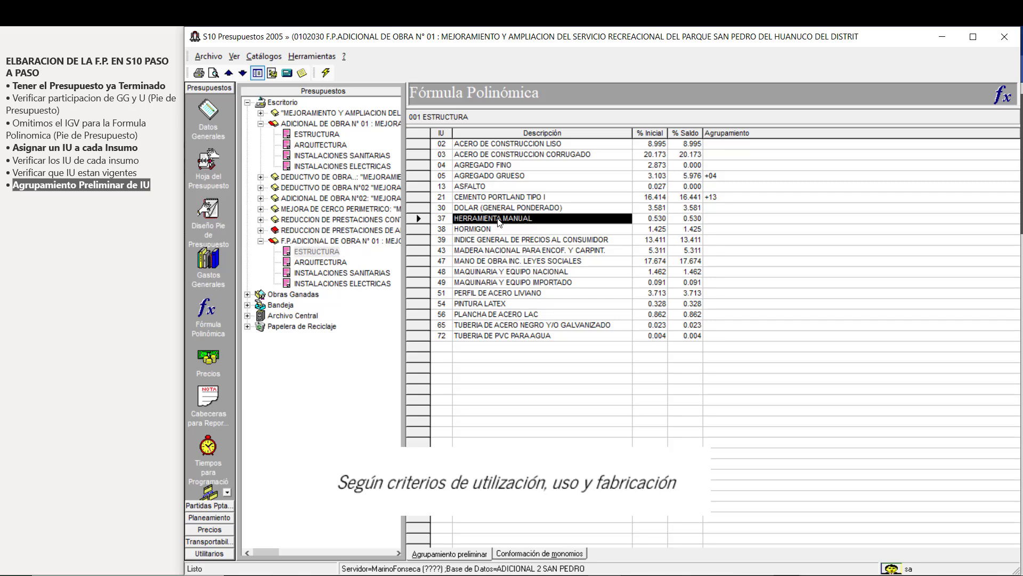
pyautogui.click(585, 271)
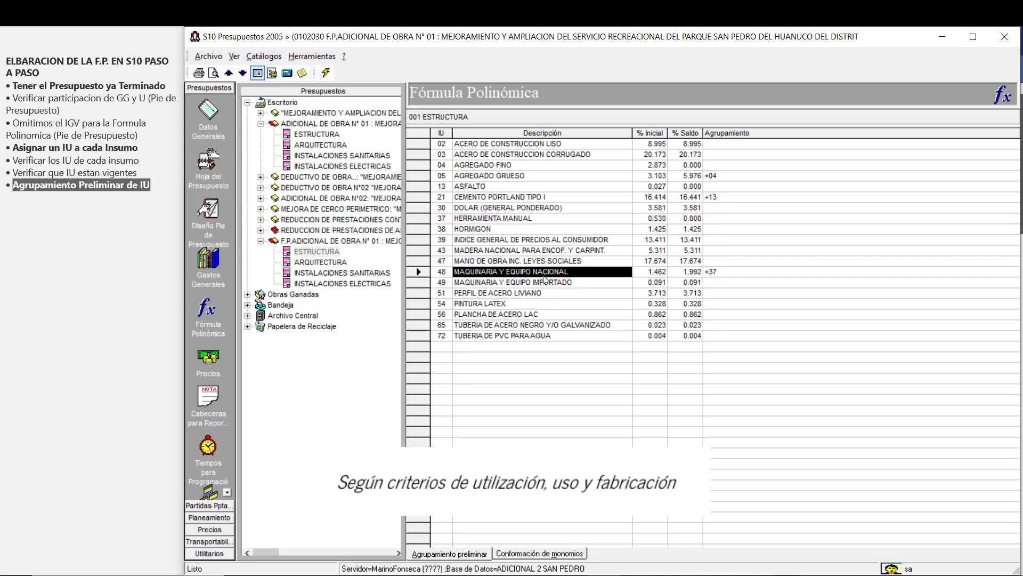
pyautogui.click(557, 282)
pyautogui.click(563, 273)
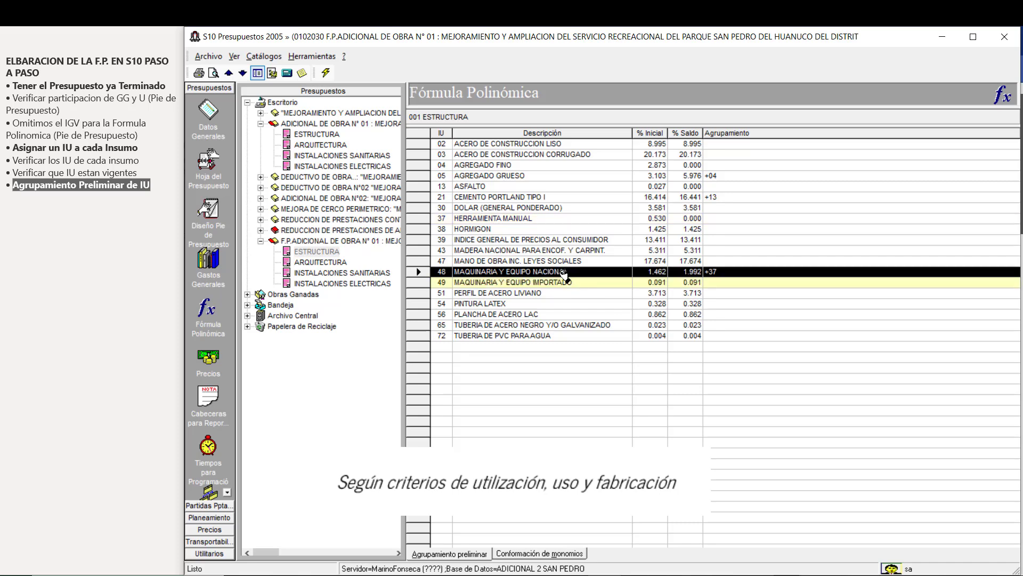
pyautogui.moveTo(563, 272); pyautogui.dragTo(563, 272)
# Step: Accumulate PERFIL DE ACERO LIVIANO (51) into ACERO DE CONSTRUCCION LISO (02)
pyautogui.click(554, 294)
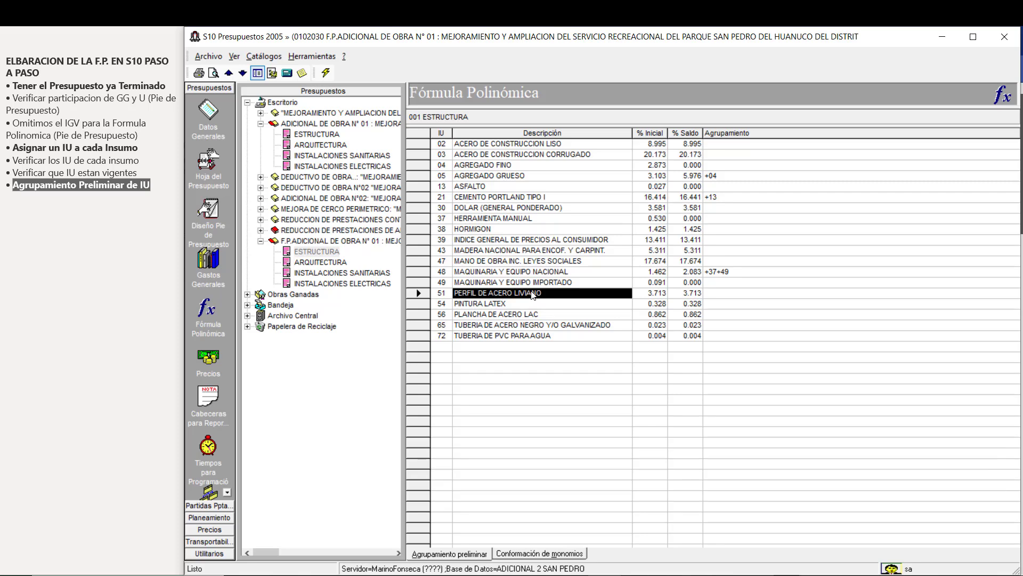
pyautogui.moveTo(533, 296); pyautogui.dragTo(533, 143)
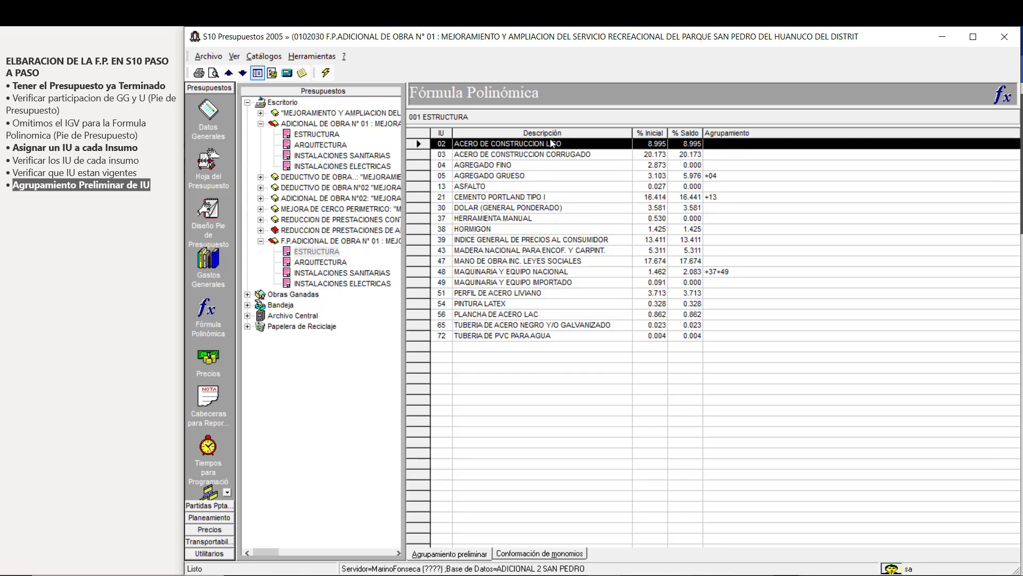
pyautogui.moveTo(543, 295); pyautogui.dragTo(544, 147)
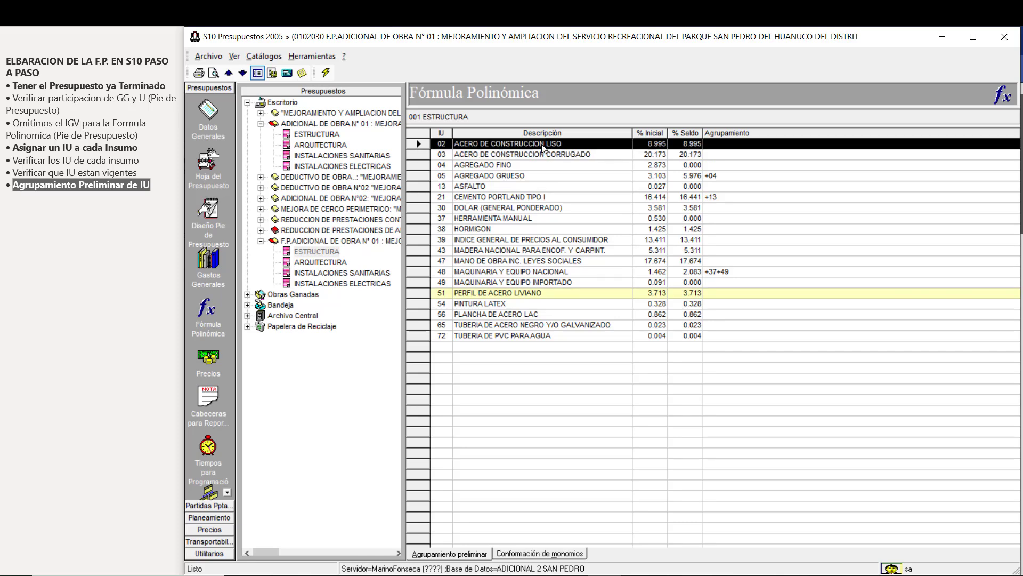
pyautogui.rightClick(561, 294)
pyautogui.click(574, 300)
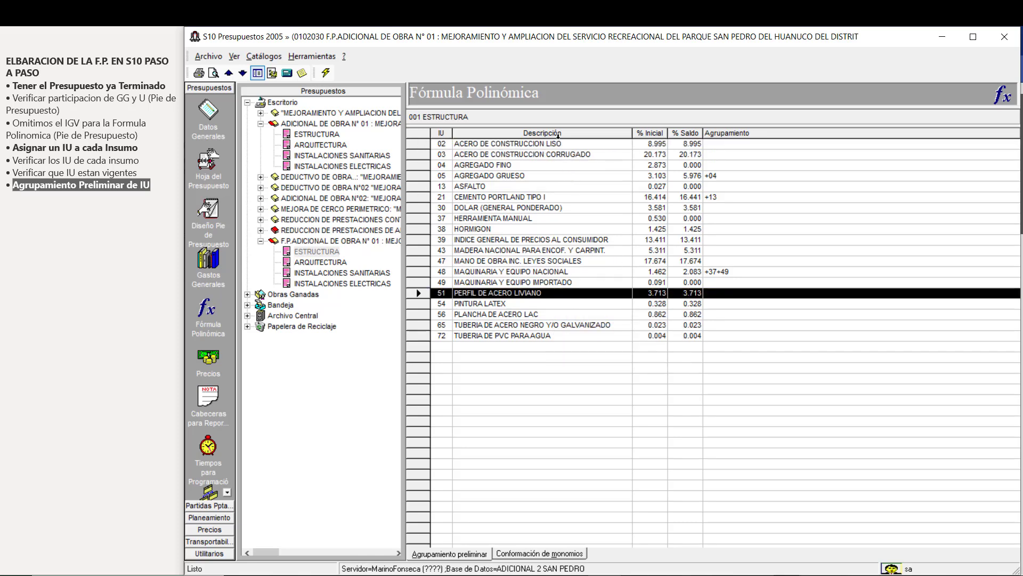
pyautogui.rightClick(559, 146)
pyautogui.click(583, 162)
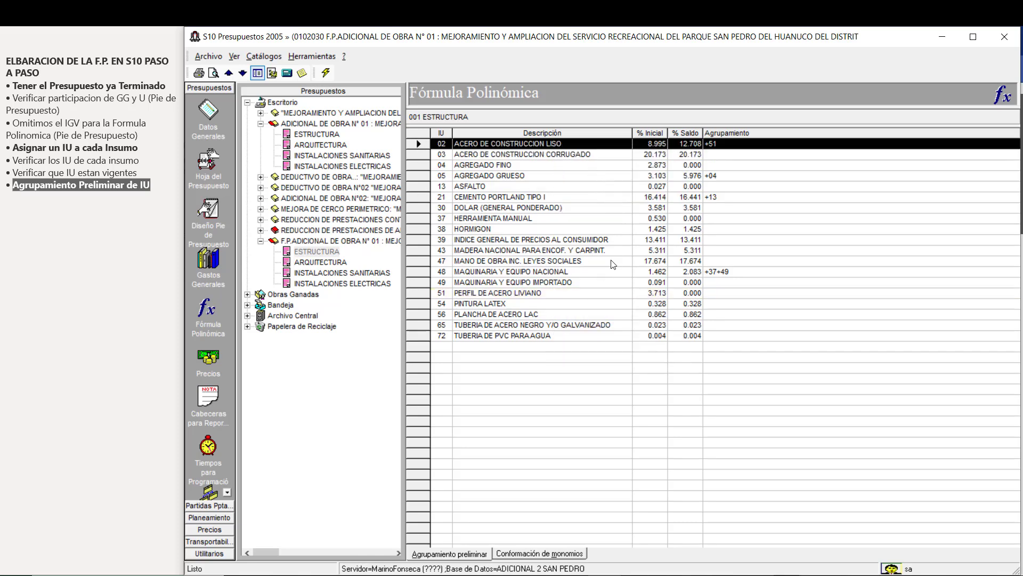
# Step: Accumulate PLANCHA DE ACERO LAC (56) and TUBERIA DE ACERO NEGRO Y/O GALVANIZADO (65) into ACERO DE CONSTRUCCION LISO (02)
pyautogui.rightClick(525, 316)
pyautogui.click(543, 323)
pyautogui.rightClick(548, 144)
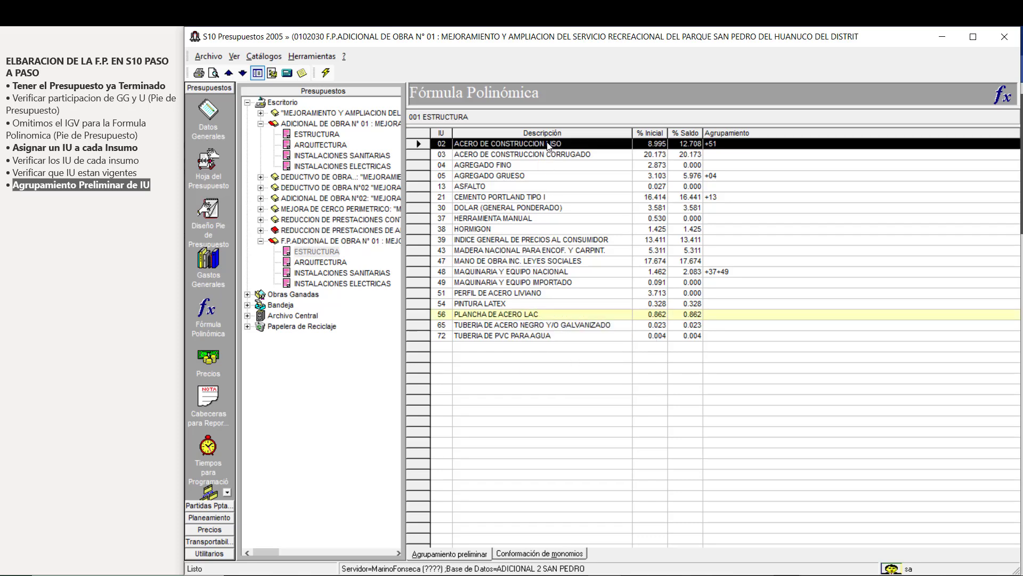
pyautogui.click(583, 161)
pyautogui.click(558, 327)
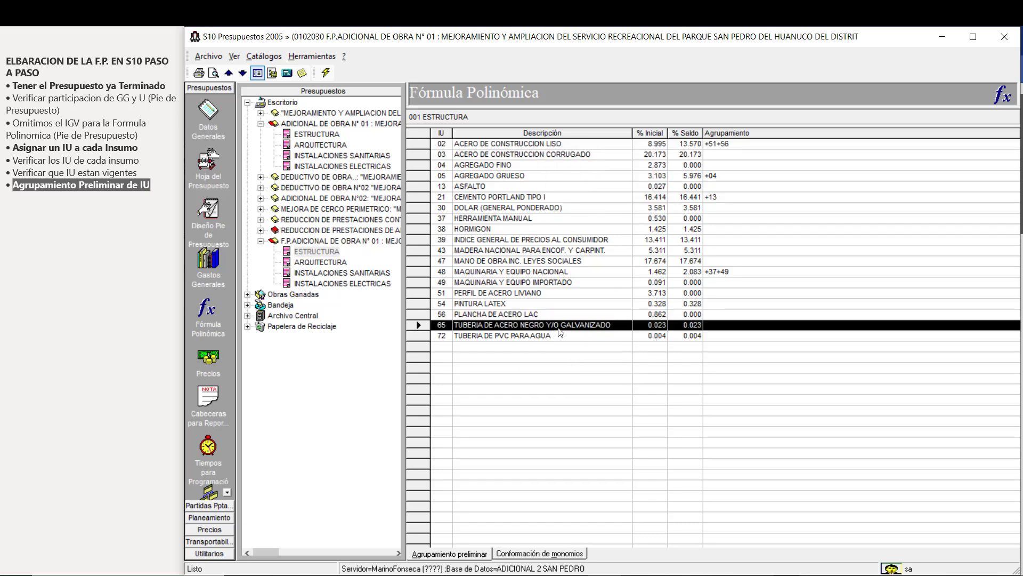
pyautogui.rightClick(560, 328)
pyautogui.click(585, 332)
pyautogui.rightClick(557, 142)
pyautogui.click(601, 171)
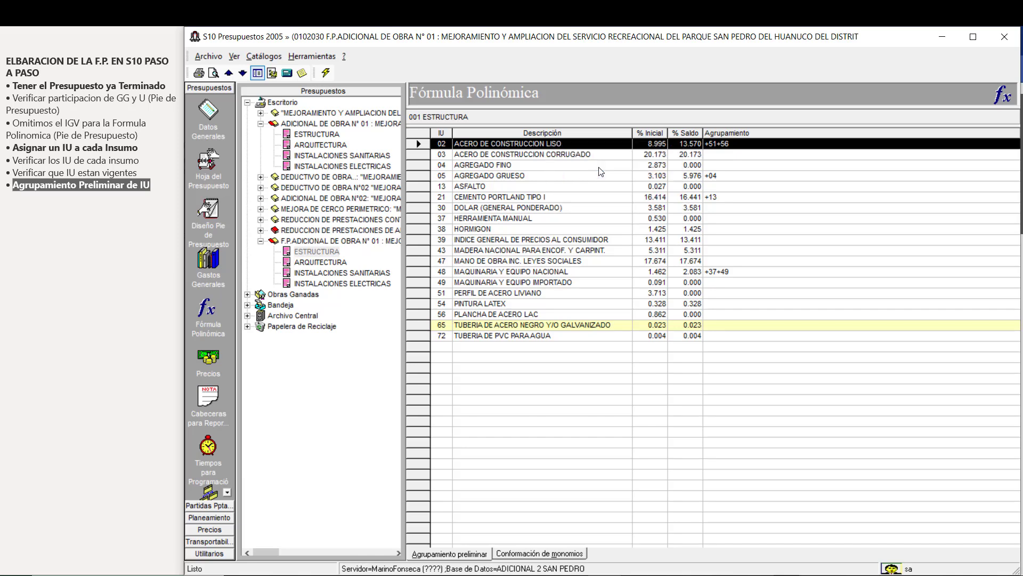
# Step: Accumulate TUBERIA DE PVC PARA AGUA (72) into DOLAR (GENERAL PONDERADO) (30)
pyautogui.rightClick(555, 336)
pyautogui.click(576, 297)
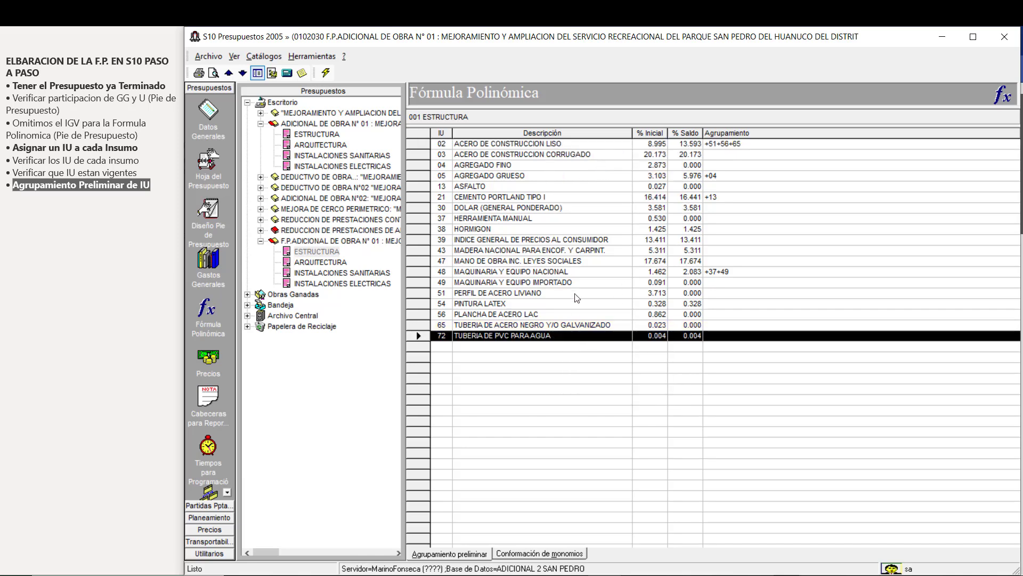
pyautogui.click(510, 209)
pyautogui.rightClick(510, 208)
pyautogui.click(573, 238)
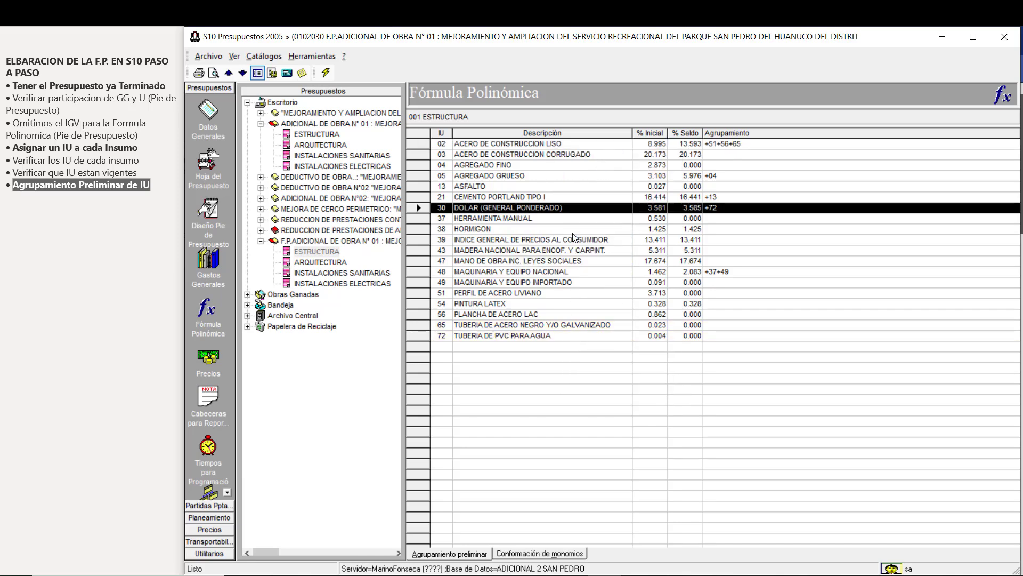
# Step: Accumulate PINTURA LATEX (54) into DOLAR (GENERAL PONDERADO) (30)
pyautogui.click(531, 319)
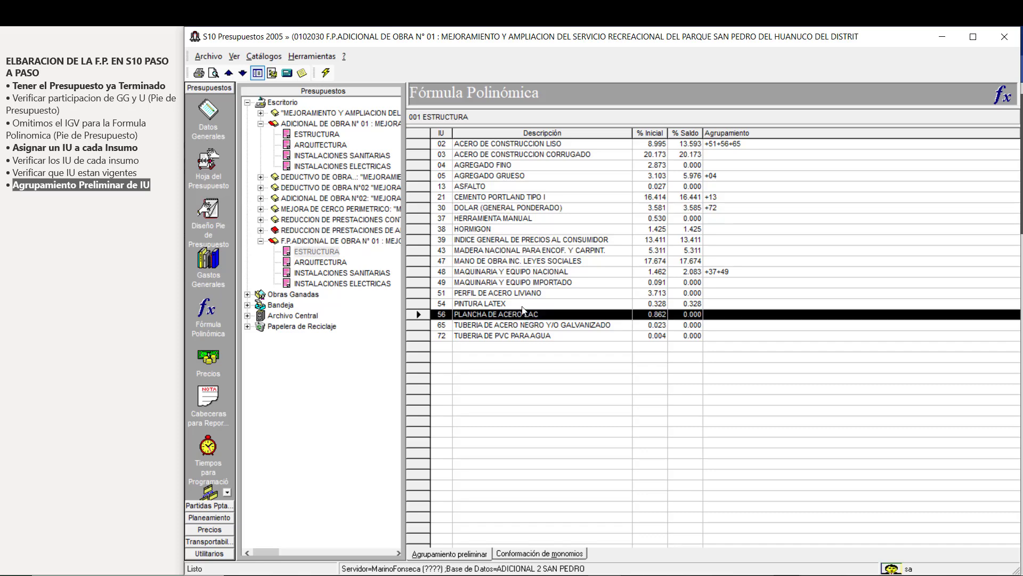
pyautogui.rightClick(521, 304)
pyautogui.click(545, 311)
pyautogui.click(538, 207)
pyautogui.rightClick(523, 208)
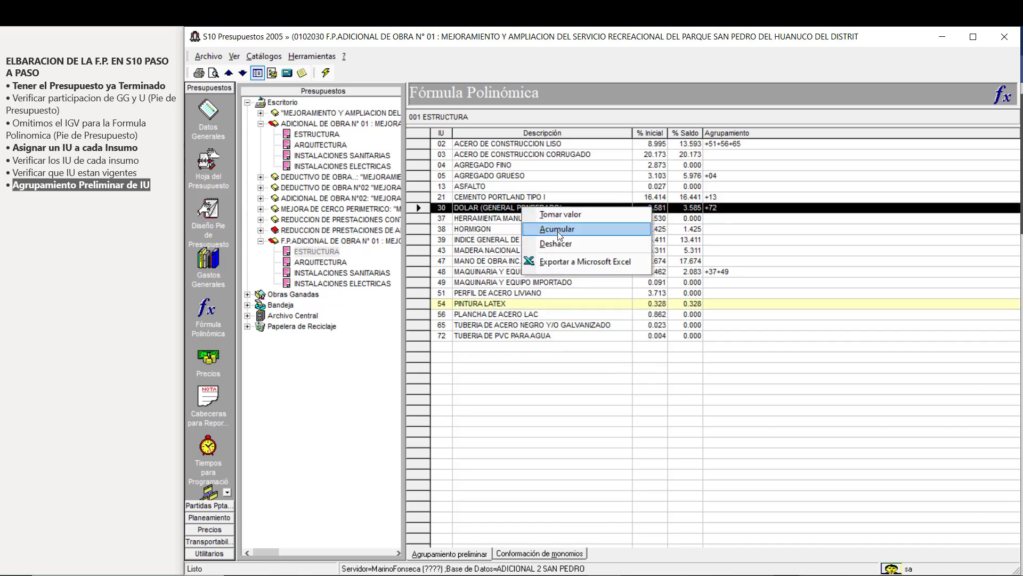
pyautogui.click(558, 230)
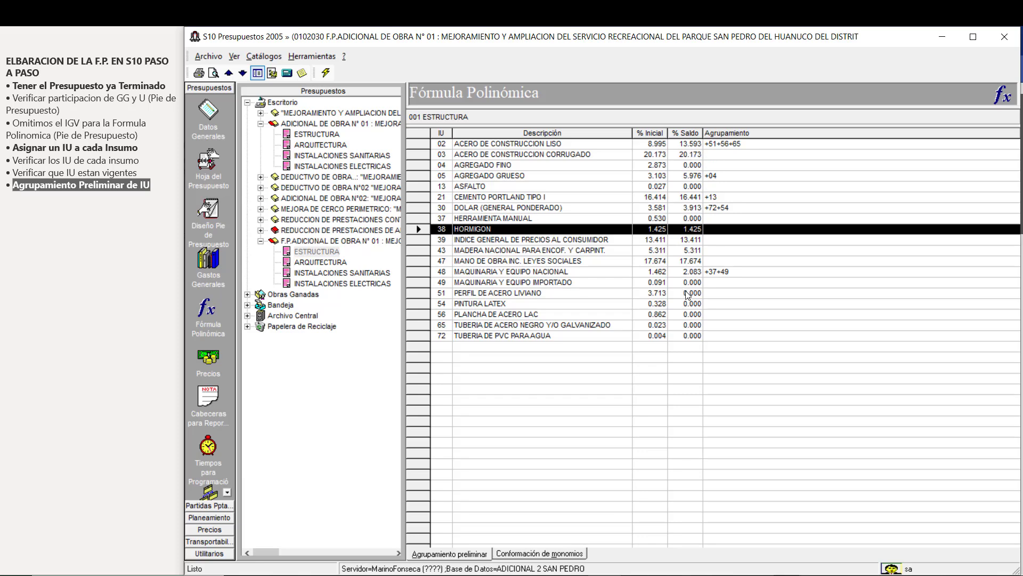
# Step: Examine the balance percentages of the ungrouped indices, from MAQUINARIA Y EQUIPO NACIONAL (48) up to ACERO DE CONSTRUCCION LISO (02)
pyautogui.click(694, 271)
pyautogui.click(694, 261)
pyautogui.click(694, 251)
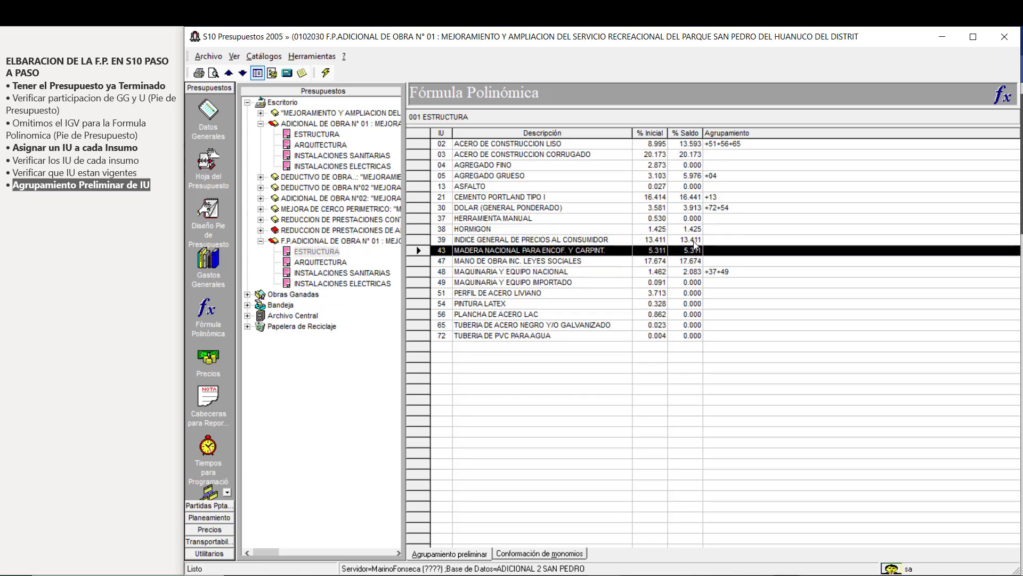
pyautogui.click(695, 239)
pyautogui.click(694, 229)
pyautogui.click(693, 207)
pyautogui.click(693, 197)
pyautogui.click(693, 175)
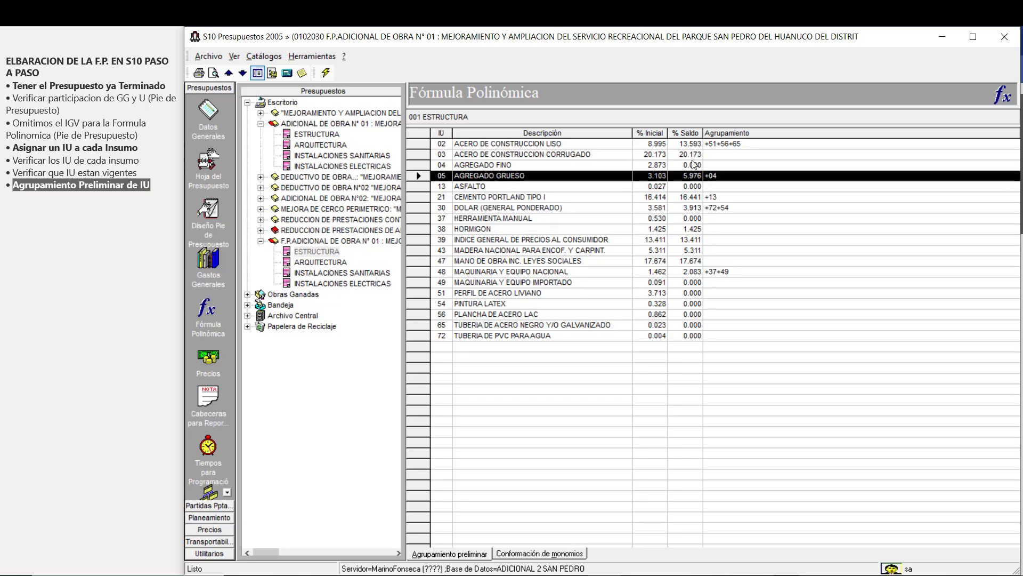
pyautogui.click(693, 155)
pyautogui.click(692, 144)
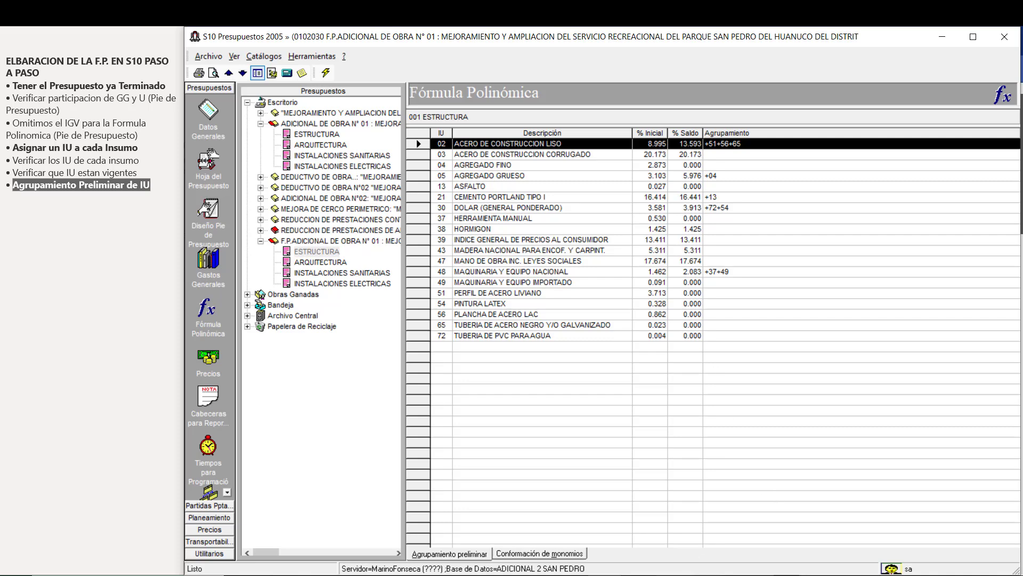
# Step: Switch to the sticky note and add the bullets "IU Similares y afines" and "Criterios de Utilizacion Uso y Fabricacion"
pyautogui.click(716, 575)
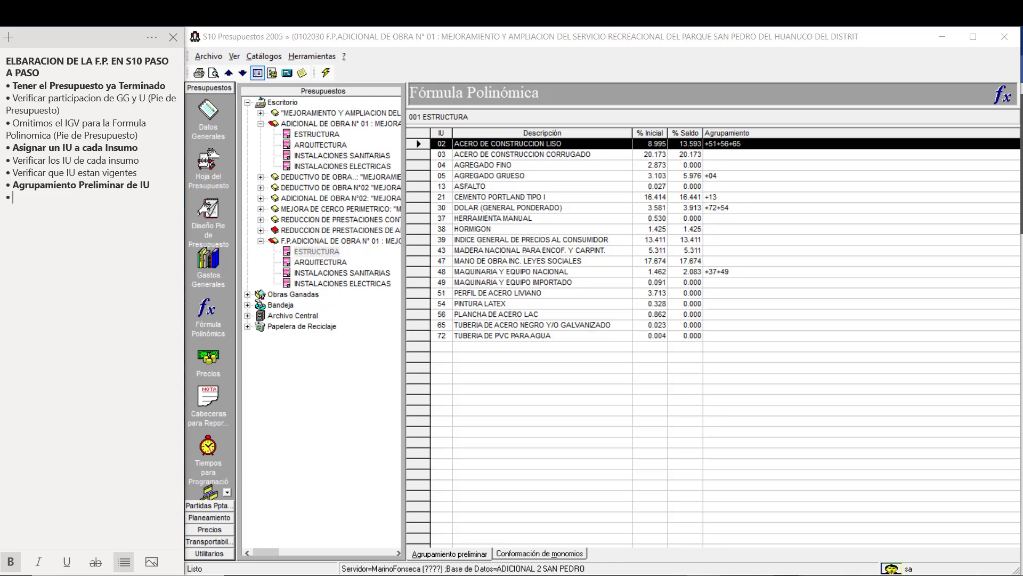
pyautogui.write('IU Similares y afines')
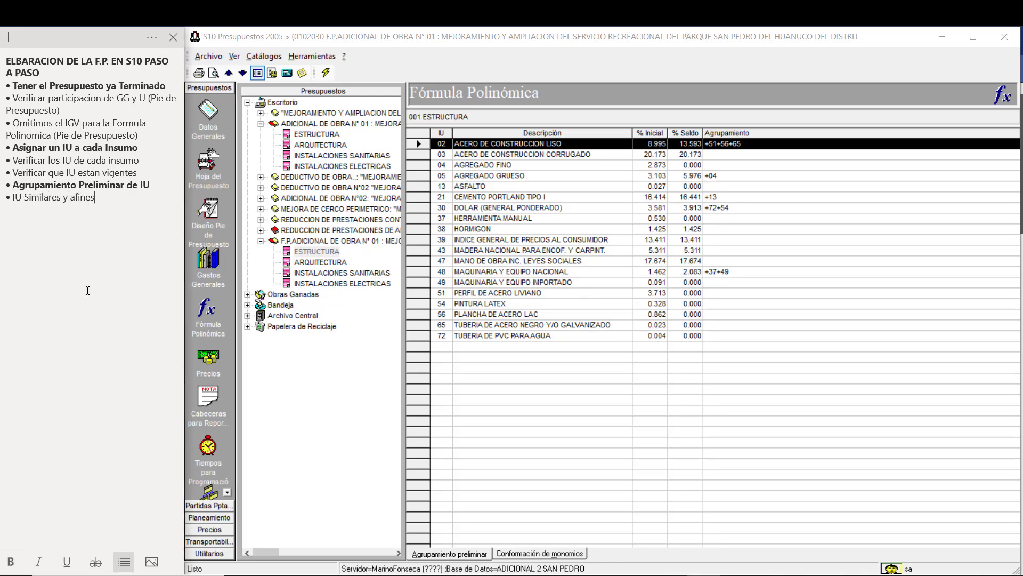
pyautogui.press('Return')
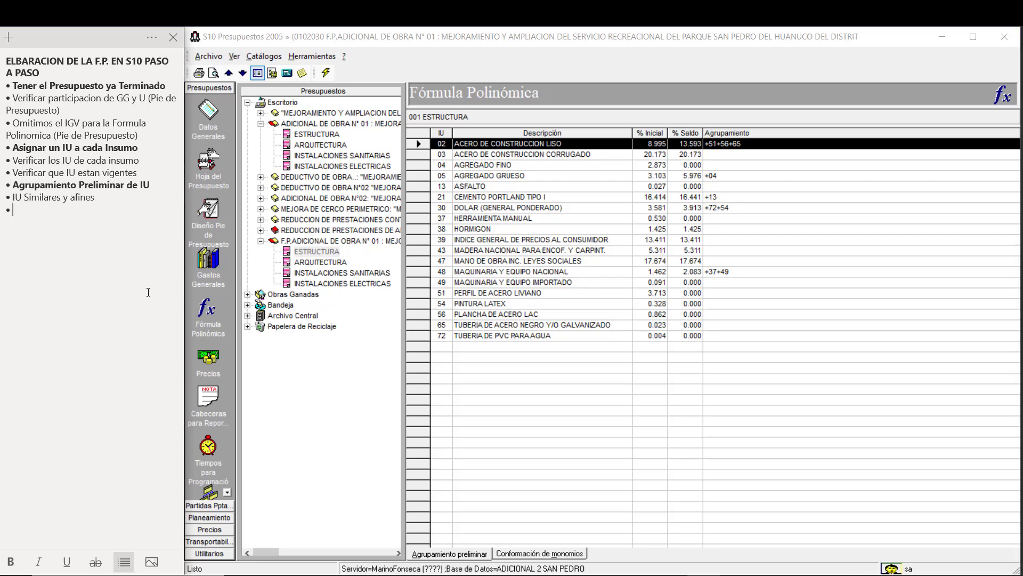
pyautogui.write('Criterios de Utilizacion Uso y Fabricacion')
pyautogui.press('Return')
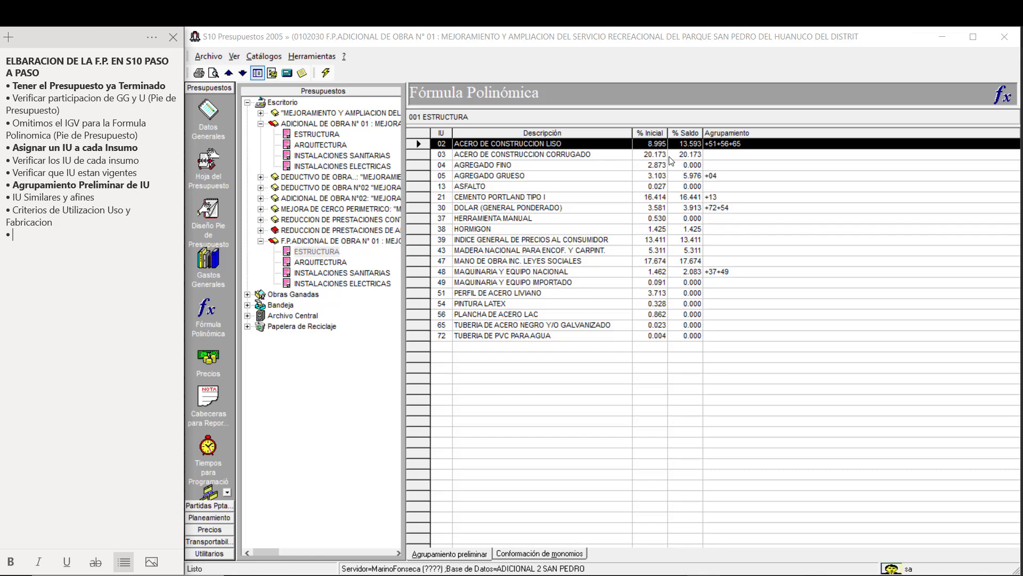
# Step: Return to S10 Presupuestos, check the balances of indices 48 and 30, and collapse the ADICIONAL DE OBRA N° 01 budget
pyautogui.click(690, 271)
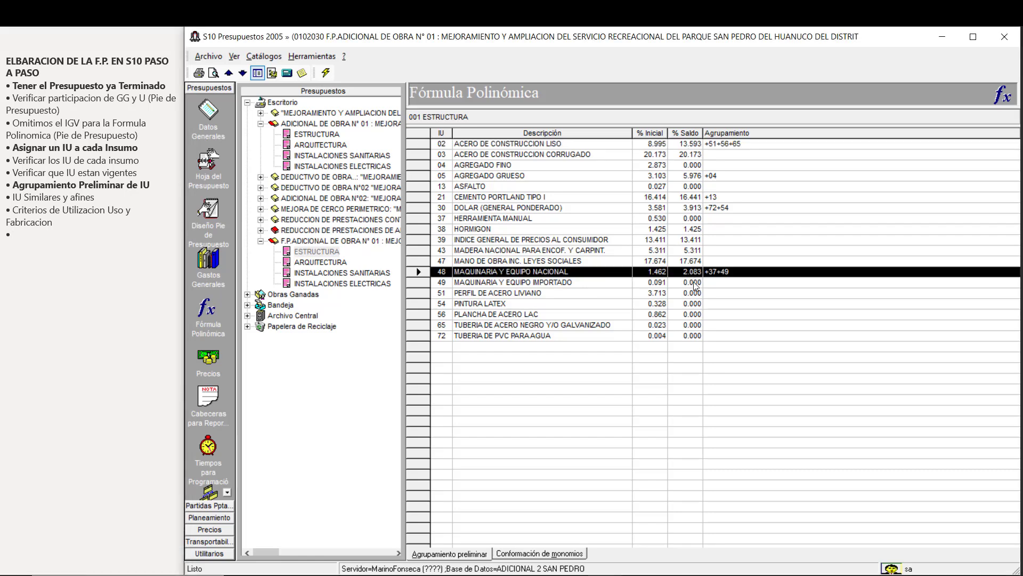
pyautogui.click(692, 208)
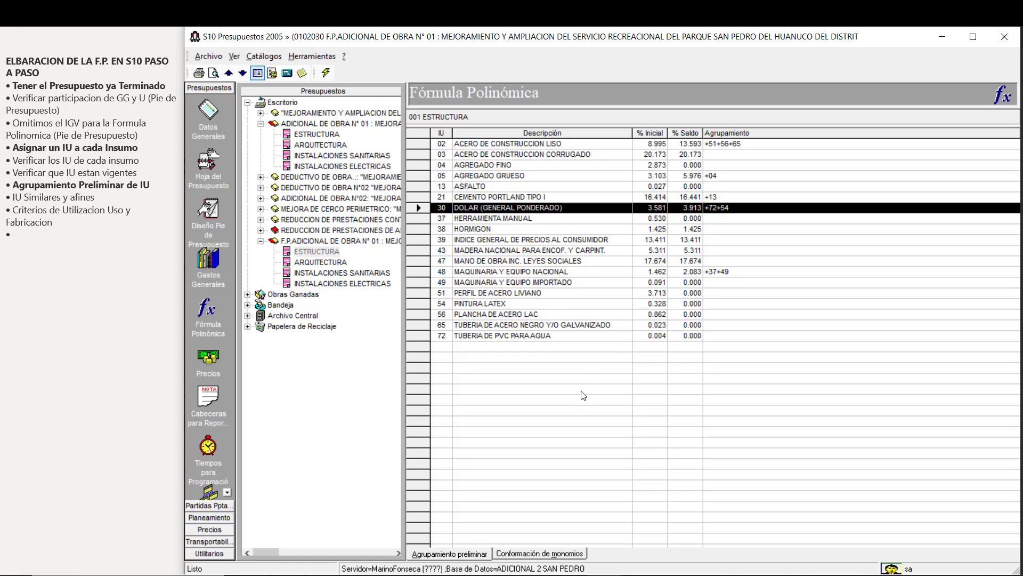
pyautogui.click(262, 124)
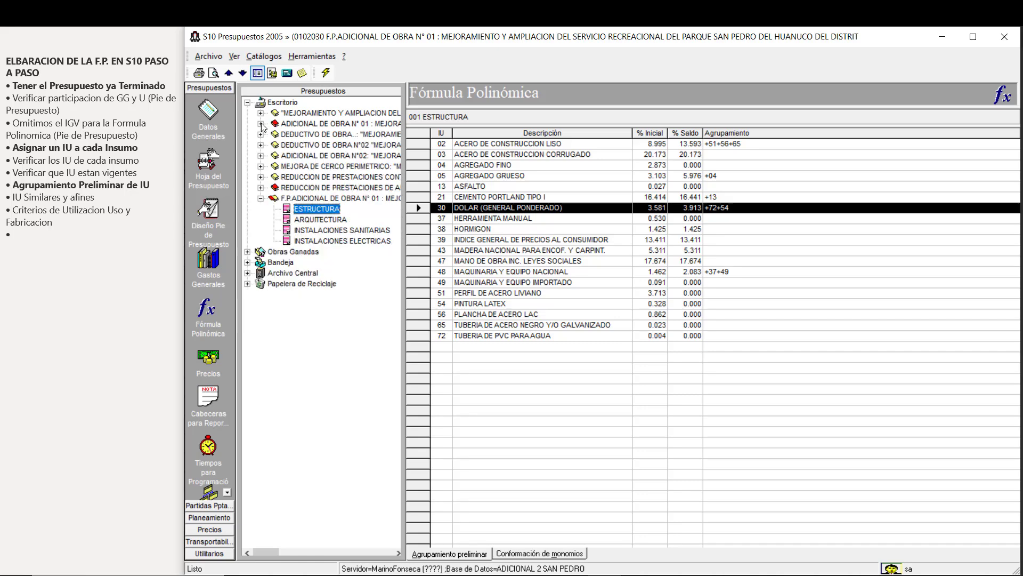
pyautogui.click(314, 210)
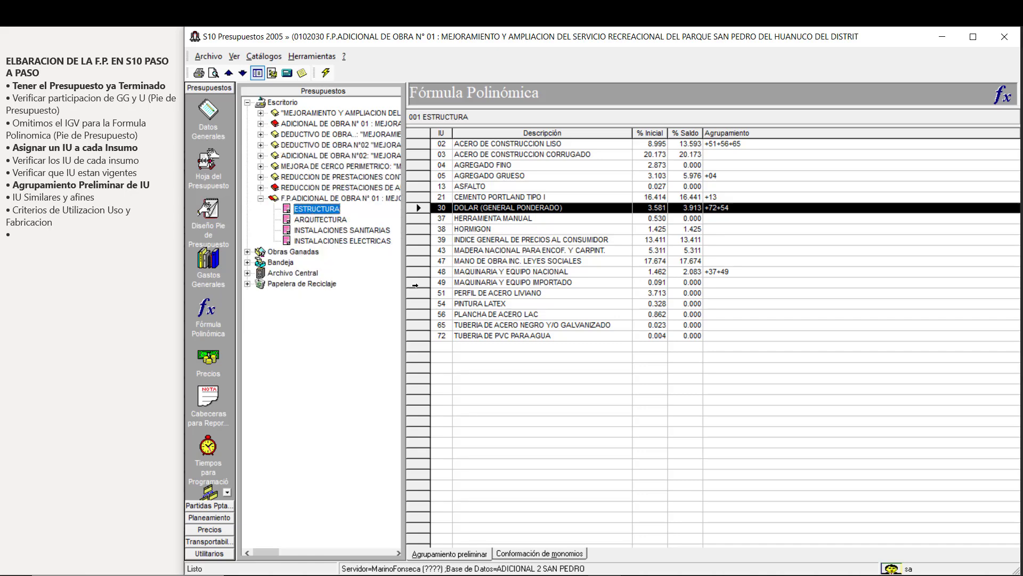
# Step: Generate the monomials of the ESTRUCTURA sub-budget in Conformación de monomios and accept the confirmation
pyautogui.click(536, 552)
pyautogui.click(286, 74)
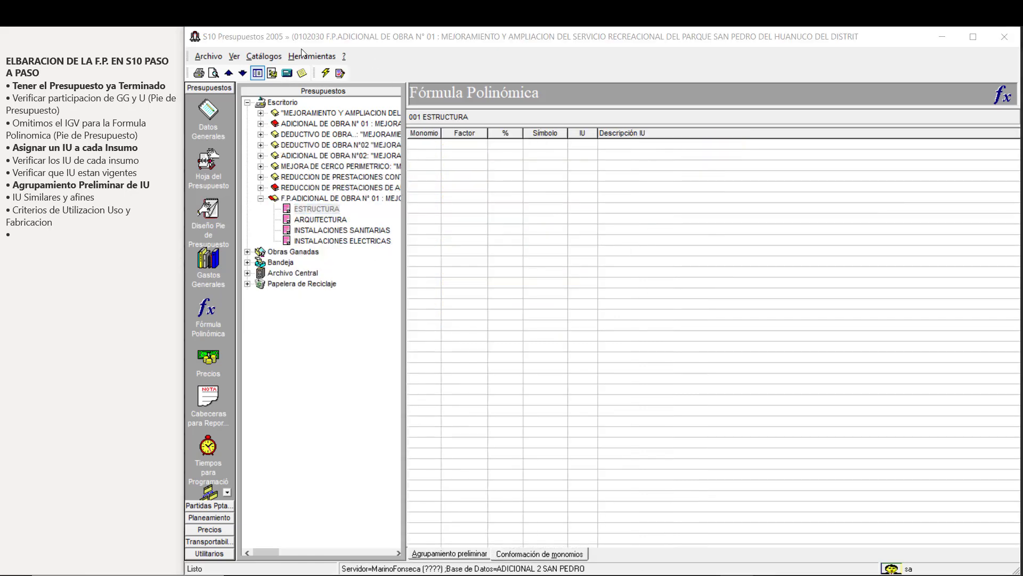
pyautogui.click(326, 73)
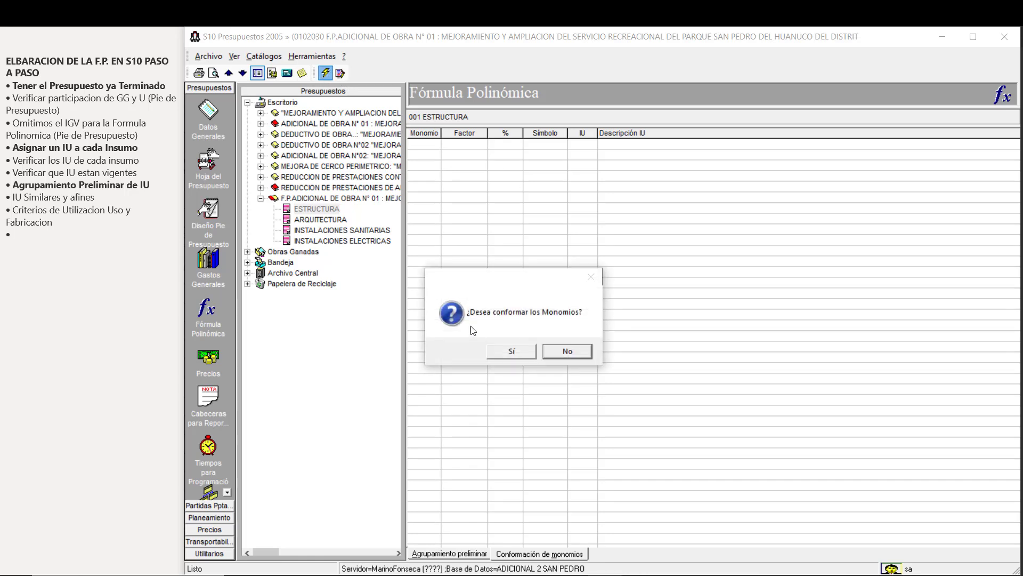
pyautogui.click(528, 353)
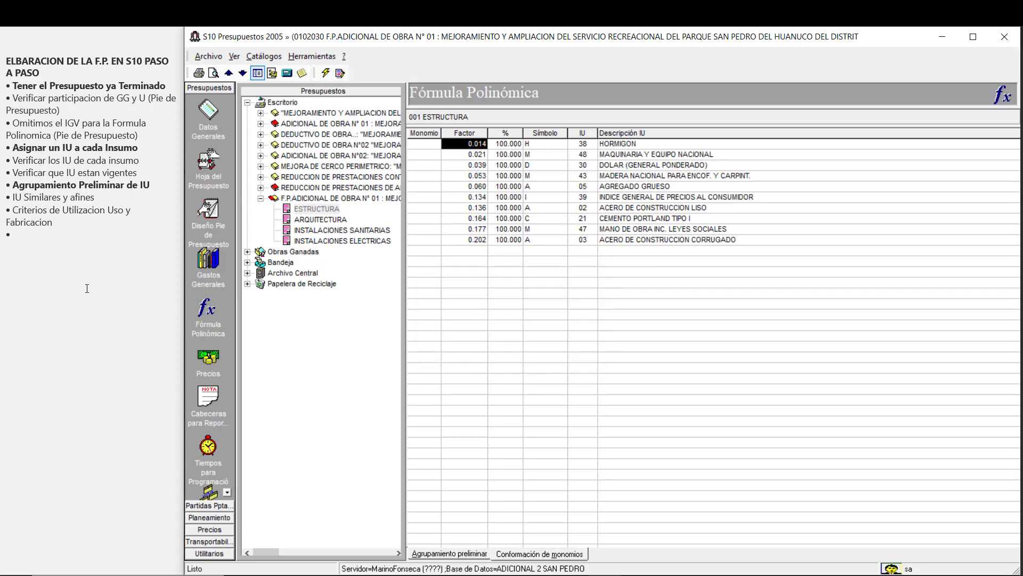
# Step: Add the bullet "Conformacion de Monomios" to the sticky note and make it bold
pyautogui.click(41, 235)
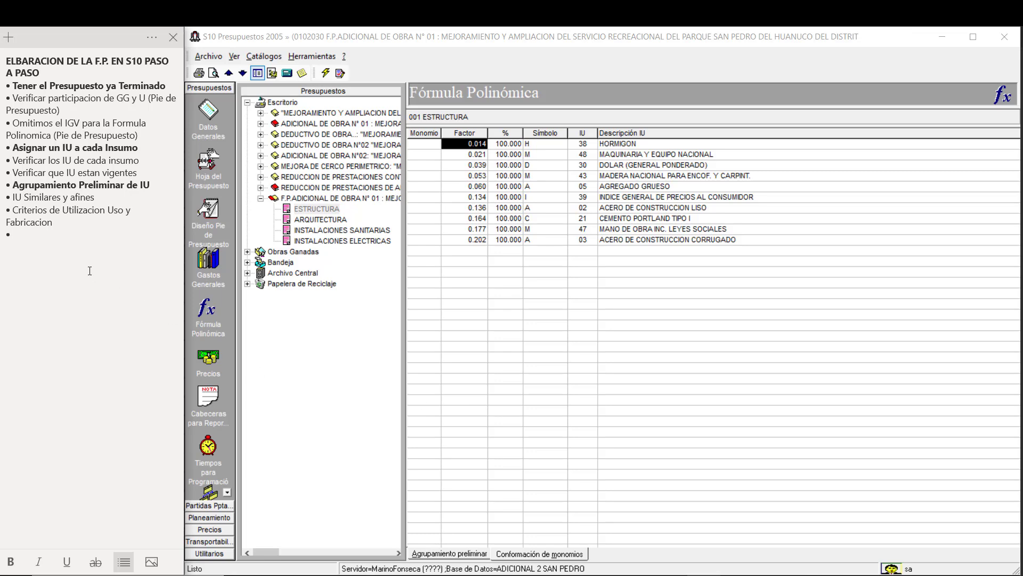
pyautogui.write('Conformacion de Monomios')
pyautogui.keyDown('shift'); pyautogui.click(18, 234); pyautogui.keyUp('shift')
pyautogui.keyDown('shift'); pyautogui.click(11, 234); pyautogui.keyUp('shift')
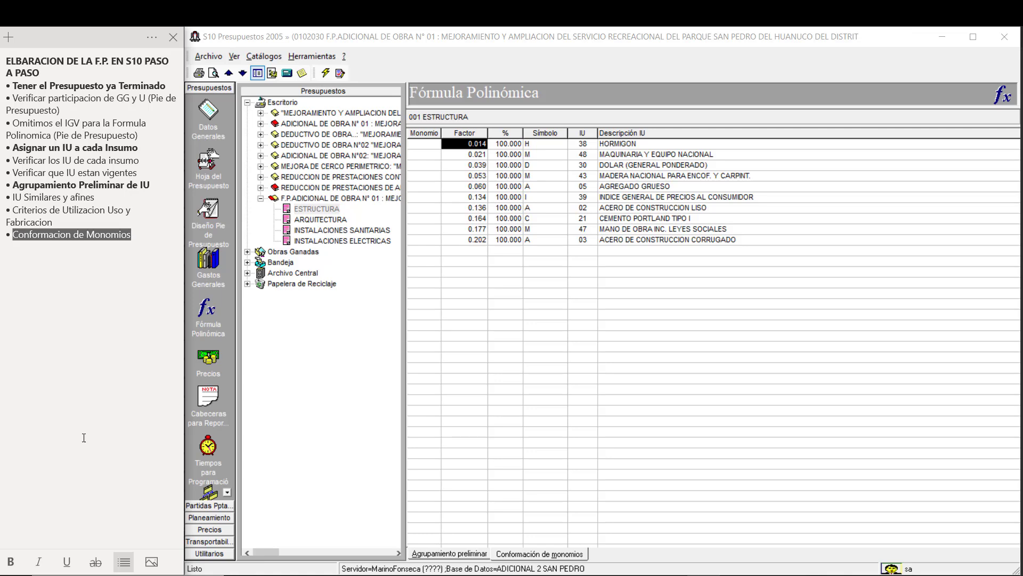
pyautogui.hotkey('ctrl', 'b')
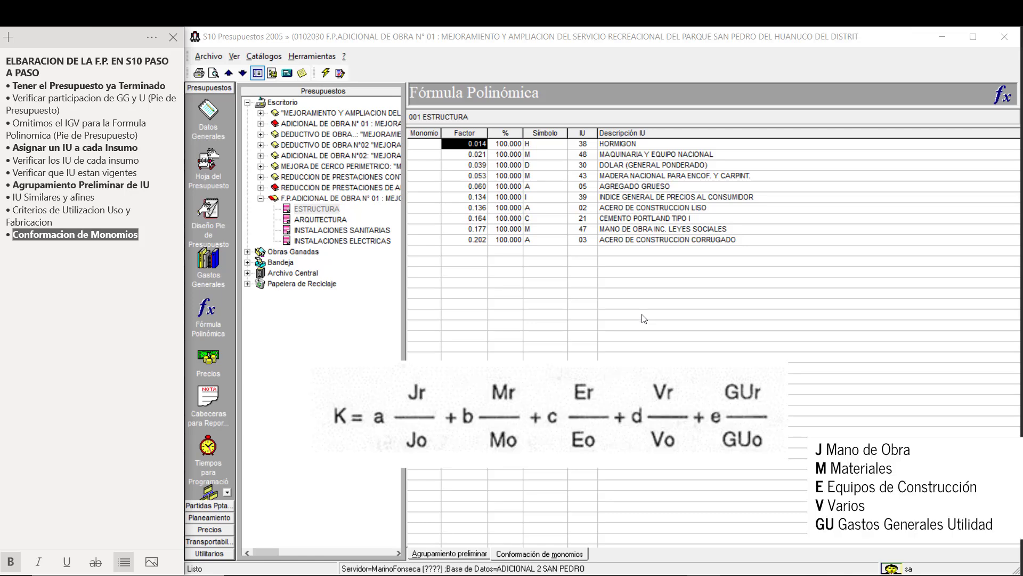
# Step: Return to S10 Presupuestos, review the polynomial formula settings in the budget configuration, and keep the number of monomials at 8
pyautogui.click(429, 156)
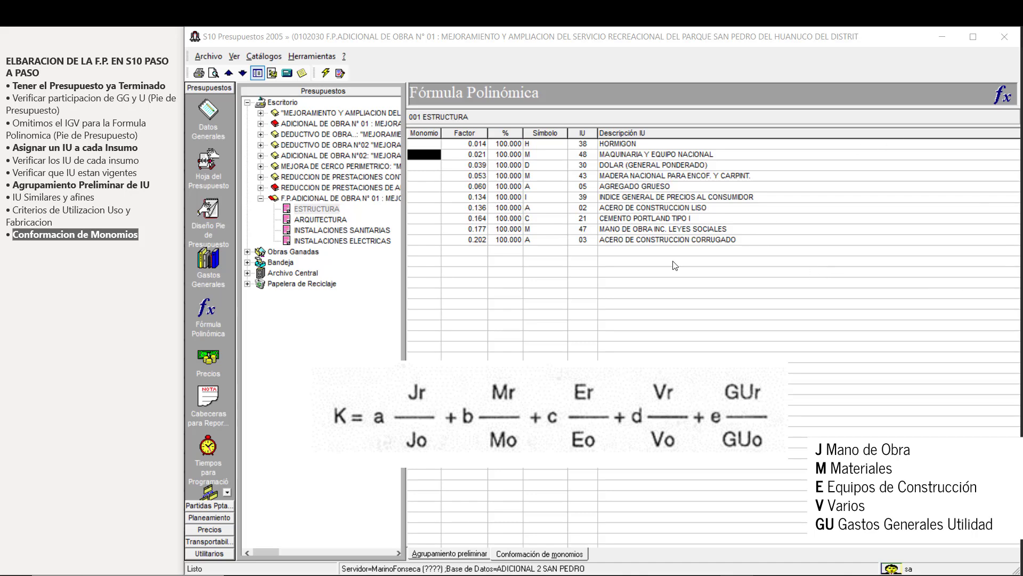
pyautogui.click(272, 74)
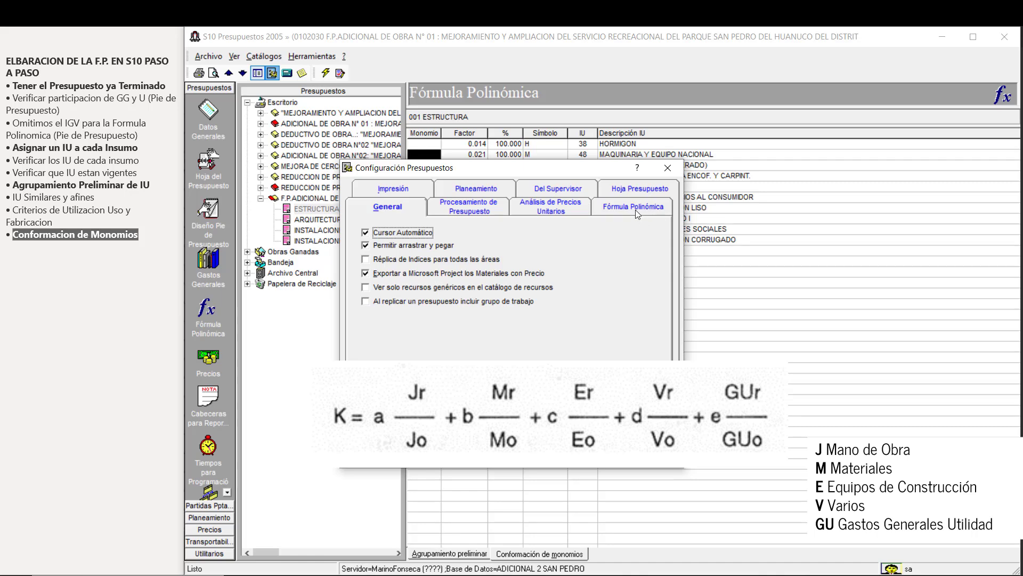
pyautogui.click(635, 208)
pyautogui.moveTo(430, 172); pyautogui.dragTo(344, 127)
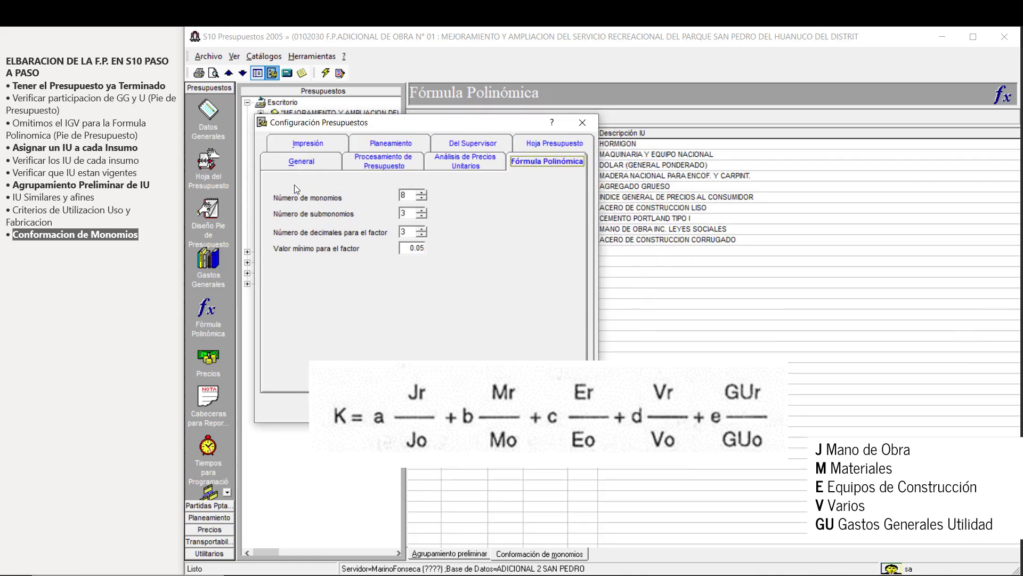
pyautogui.click(421, 198)
pyautogui.click(421, 192)
pyautogui.click(421, 192)
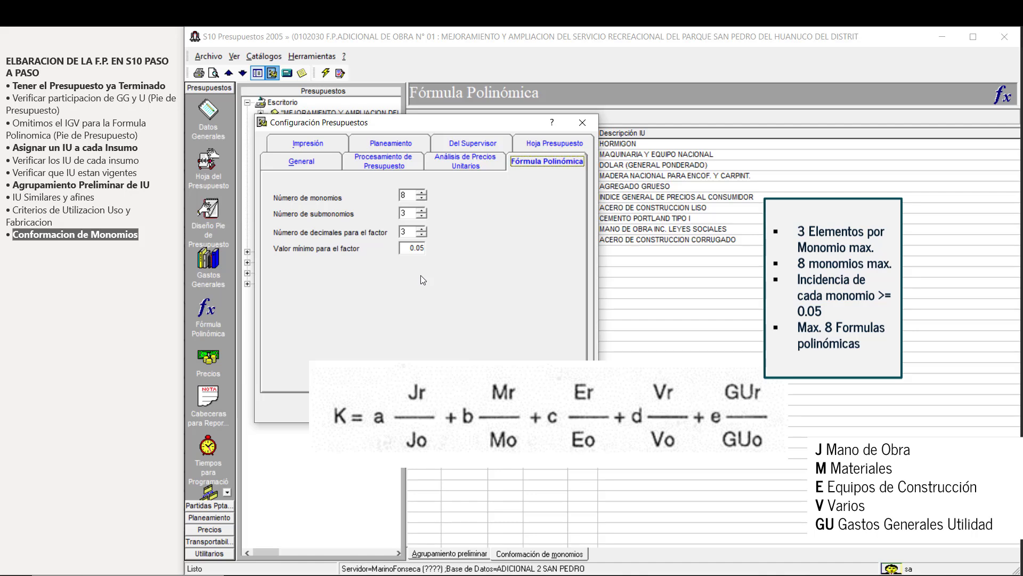
pyautogui.press('Return')
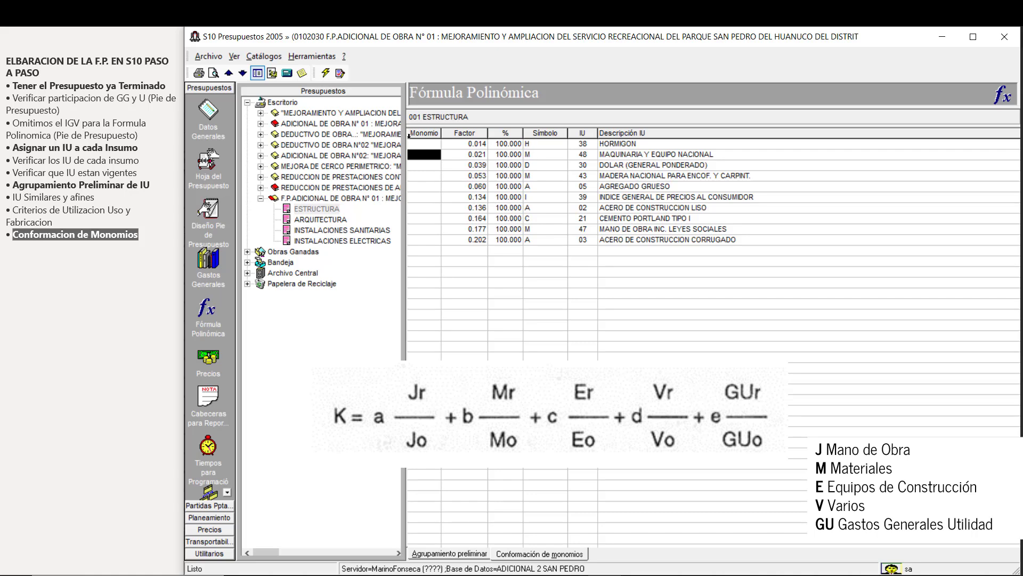
# Step: Validate the polynomial formula, accept the notice, and assign monomial 1 to MANO DE OBRA INC. LEYES SOCIALES
pyautogui.click(341, 73)
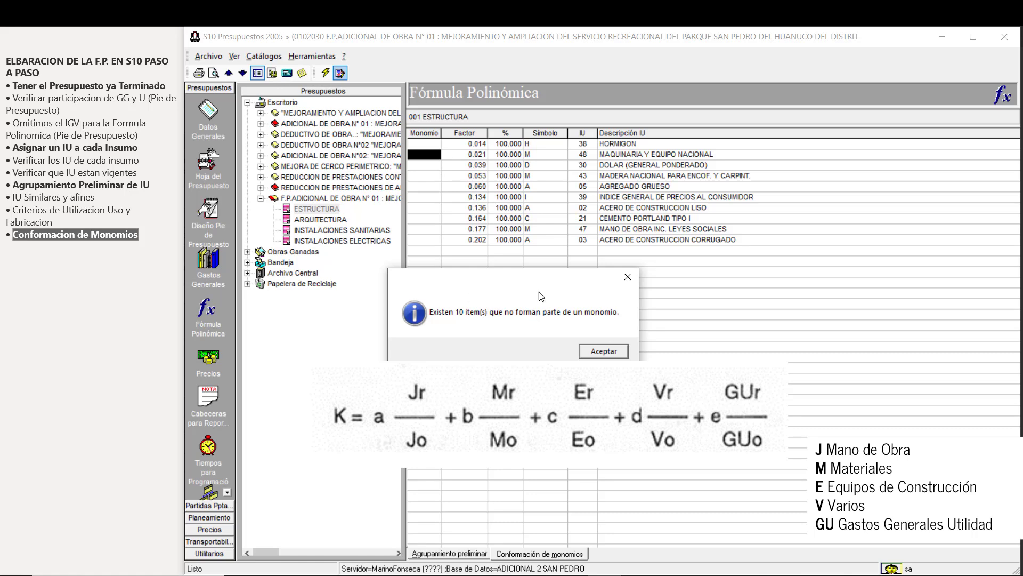
pyautogui.click(603, 351)
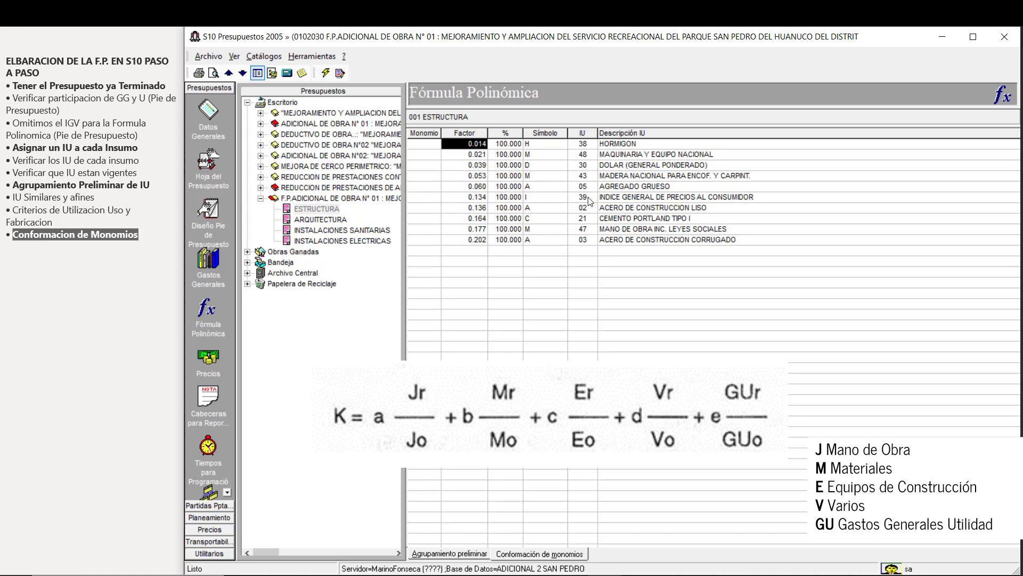
pyautogui.click(434, 232)
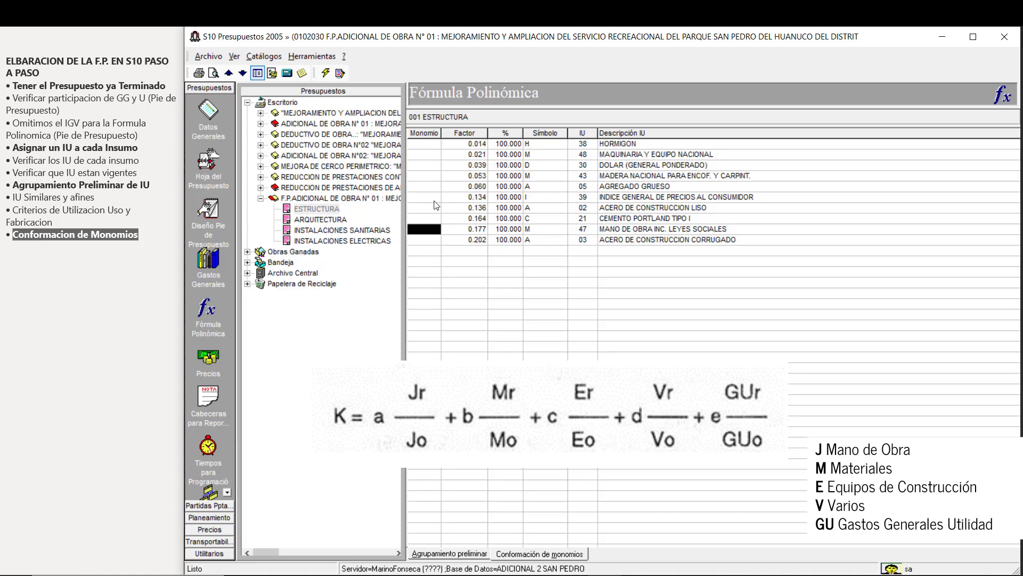
pyautogui.write('1')
pyautogui.click(433, 215)
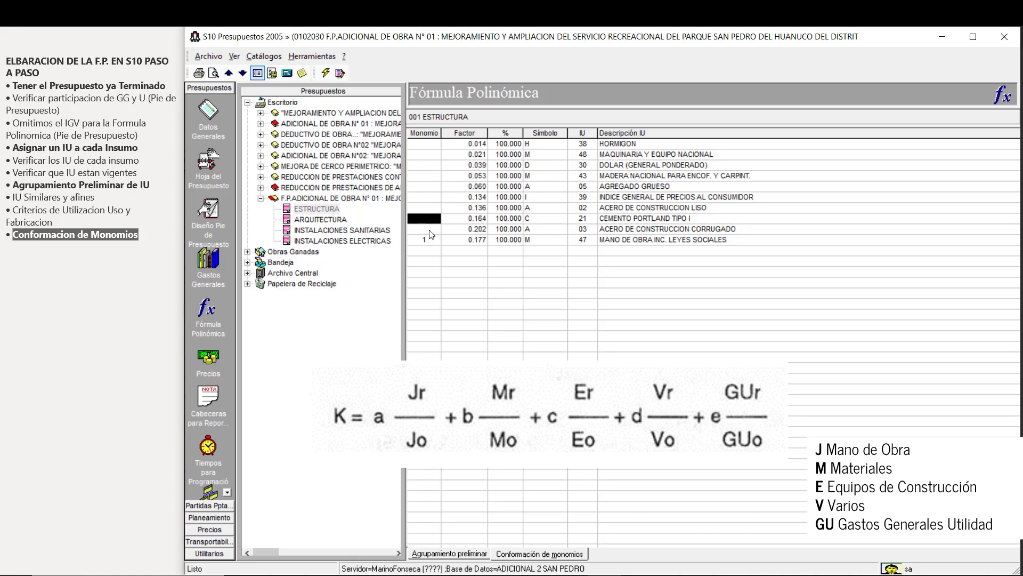
# Step: Assign monomial 2 to ACERO DE CONSTRUCCION CORRUGADO, 3 to CEMENTO PORTLAND TIPO I and 4 to ACERO DE CONSTRUCCION LISO
pyautogui.click(432, 229)
pyautogui.write('2')
pyautogui.click(438, 218)
pyautogui.write('3')
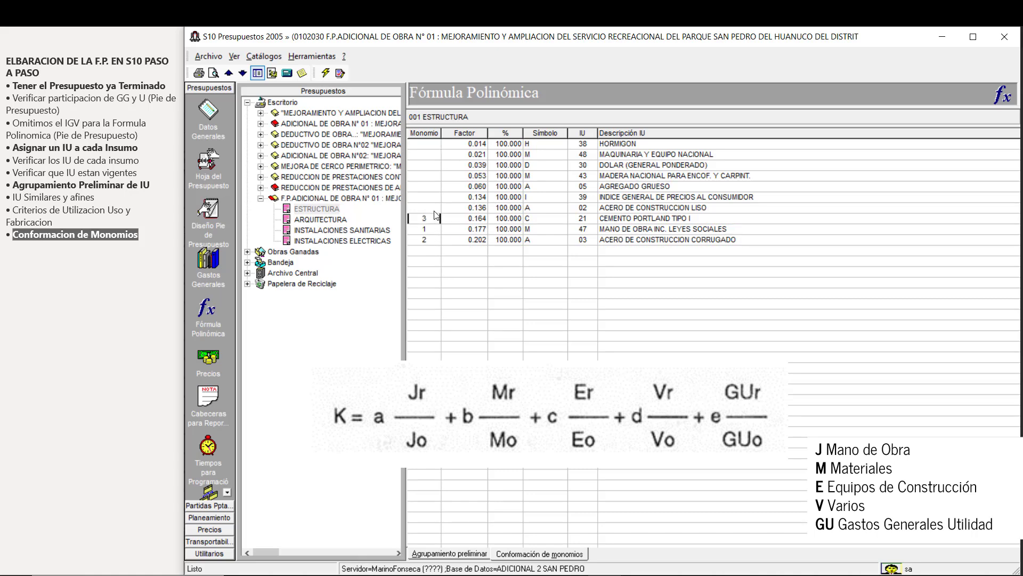
pyautogui.click(435, 209)
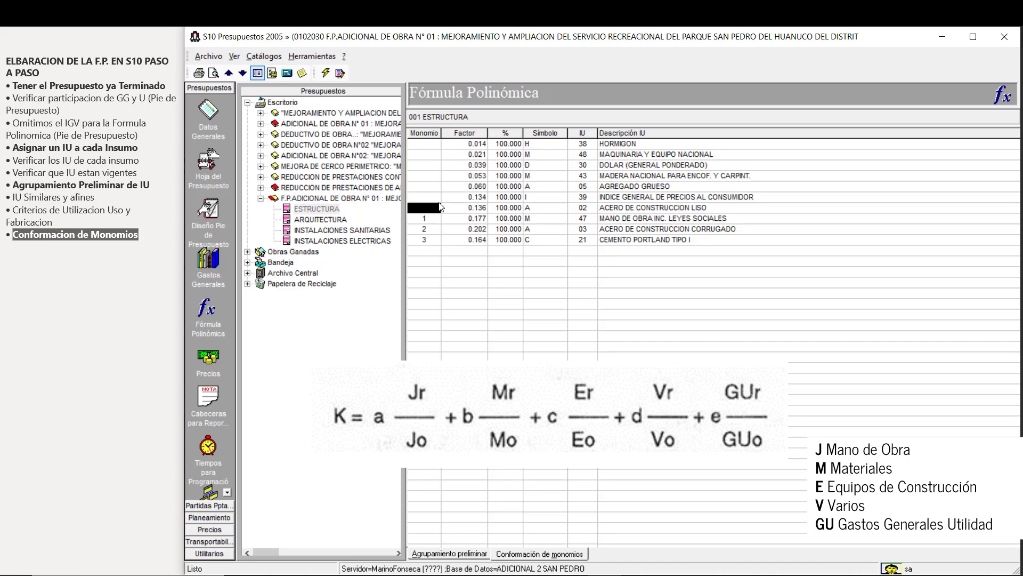
pyautogui.write('4')
pyautogui.click(435, 200)
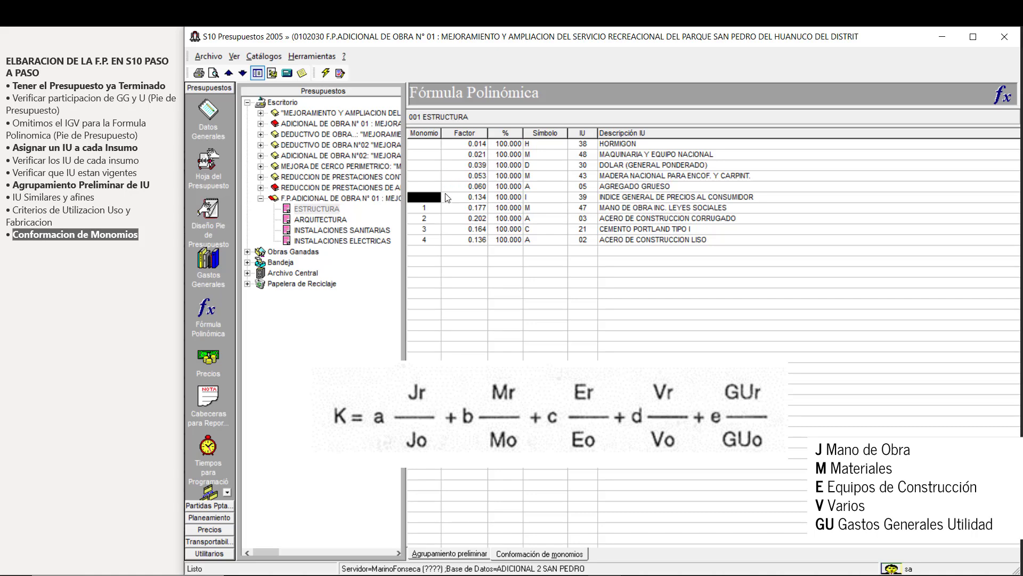
# Step: Group AGREGADO GRUESO and HORMIGON in monomial 5
pyautogui.click(430, 188)
pyautogui.write('5')
pyautogui.click(436, 151)
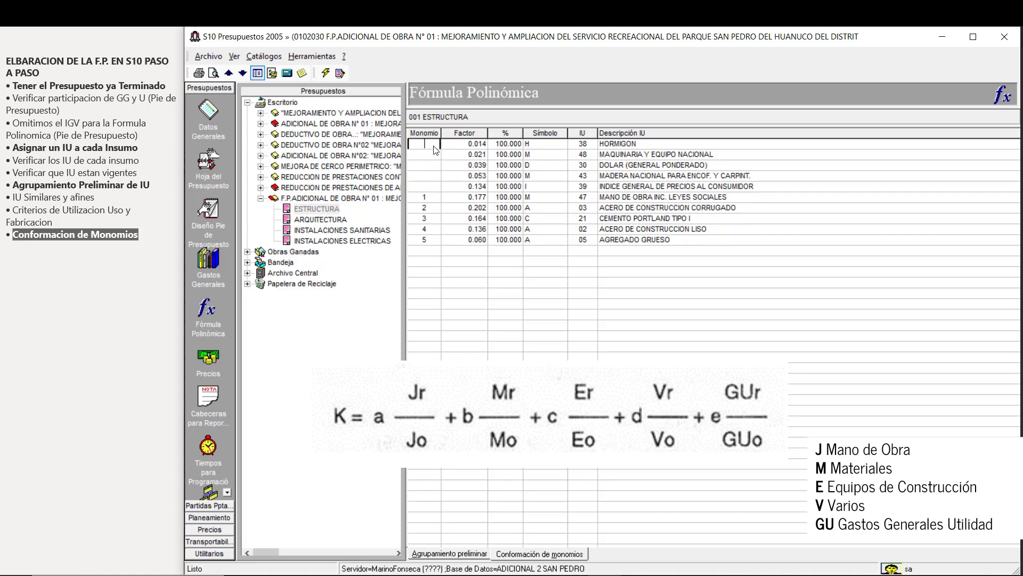
pyautogui.write('5')
pyautogui.click(433, 159)
pyautogui.click(433, 231)
pyautogui.click(613, 230)
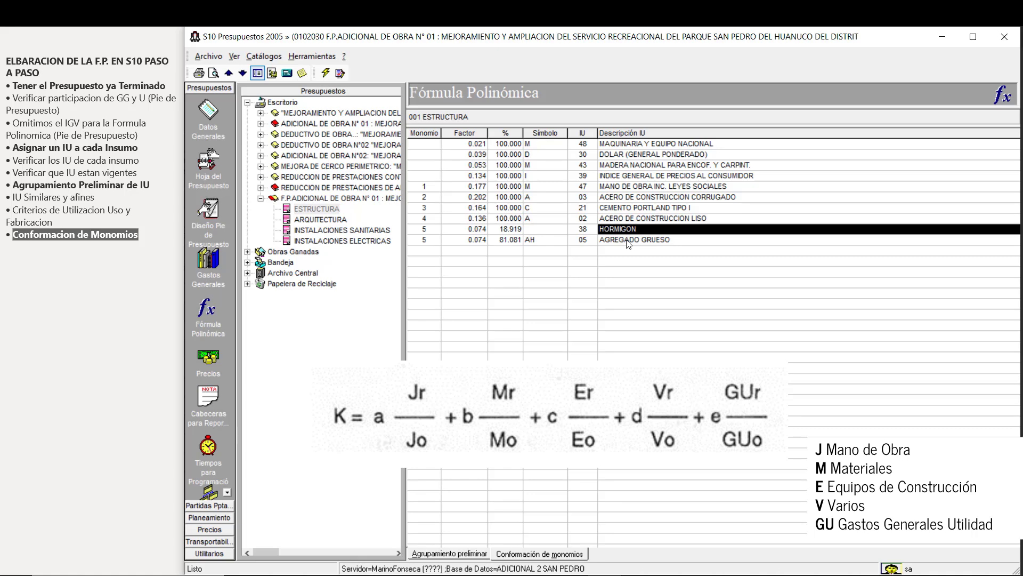
# Step: Assign monomial 6 to DOLAR (GENERAL PONDERADO) and MAQUINARIA Y EQUIPO NACIONAL
pyautogui.click(430, 155)
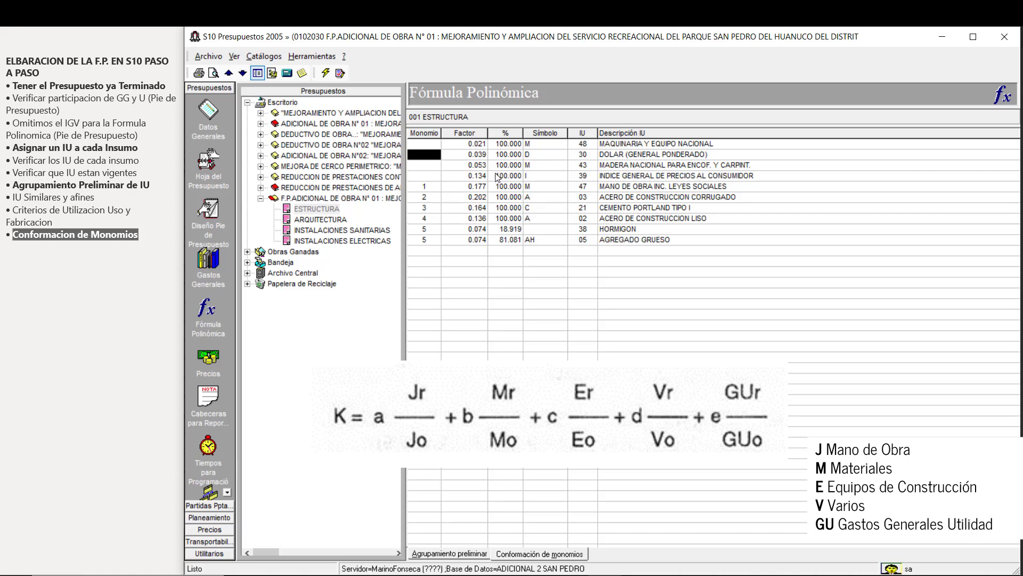
pyautogui.write('6')
pyautogui.press('Return')
pyautogui.press('Up')
pyautogui.write('6')
pyautogui.press('Return')
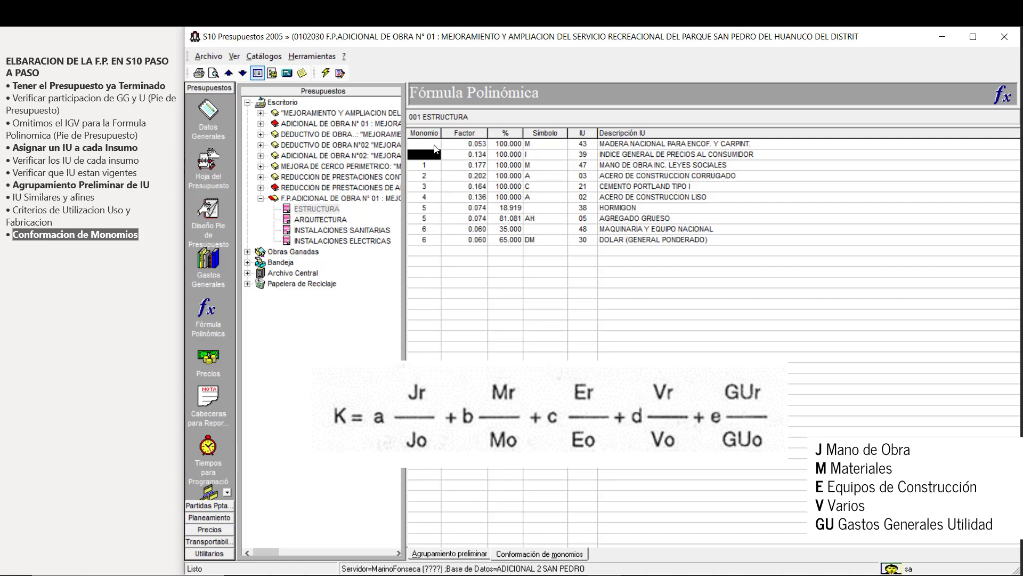
# Step: Add MADERA NACIONAL PARA ENCOF. Y CARPINT. to monomial 6 and review the indices grouped there
pyautogui.click(424, 228)
pyautogui.click(432, 147)
pyautogui.write('6')
pyautogui.click(439, 166)
pyautogui.click(431, 229)
pyautogui.click(613, 233)
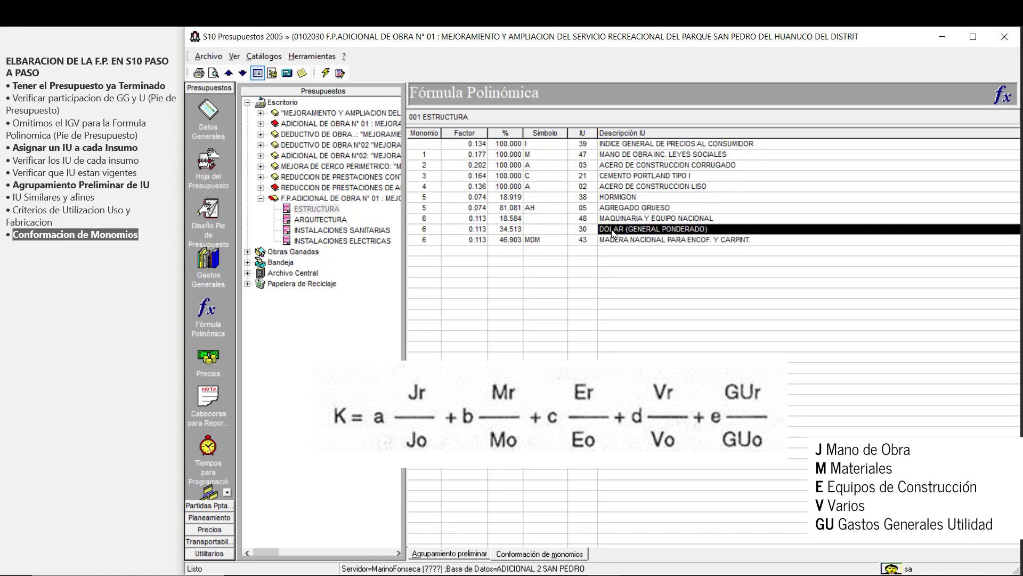
# Step: Move MAQUINARIA Y EQUIPO NACIONAL, MADERA NACIONAL PARA ENCOF. Y CARPINT. and DOLAR (GENERAL PONDERADO) to monomial 7
pyautogui.click(619, 219)
pyautogui.click(446, 219)
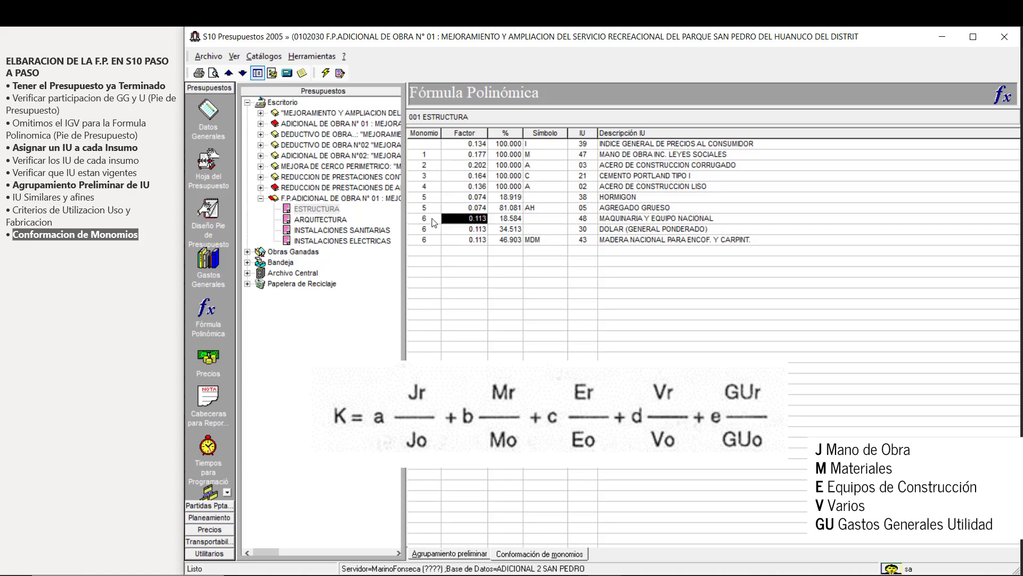
pyautogui.click(433, 220)
pyautogui.write('7')
pyautogui.press('Return')
pyautogui.write('7')
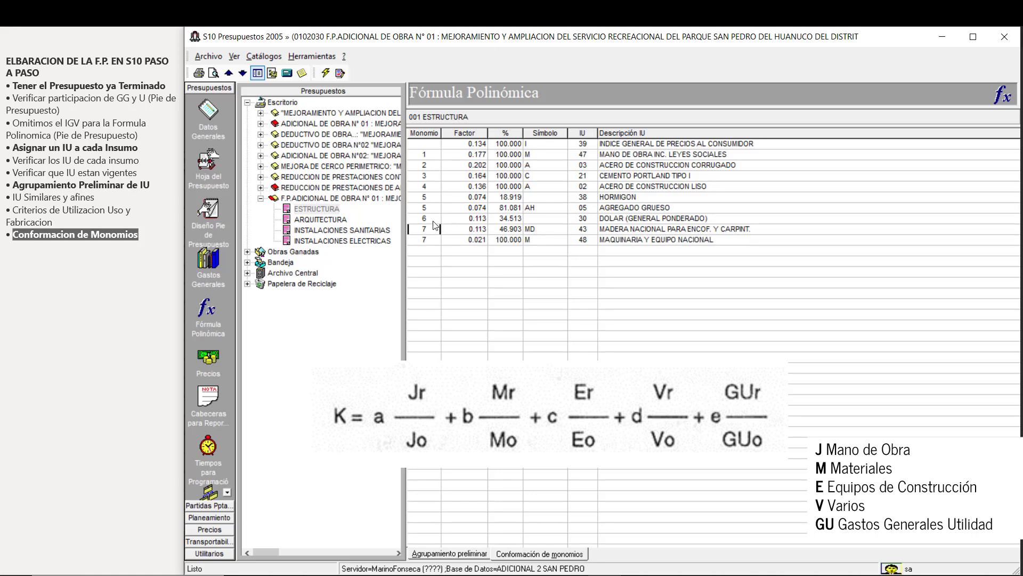
pyautogui.press('Return')
pyautogui.click(504, 219)
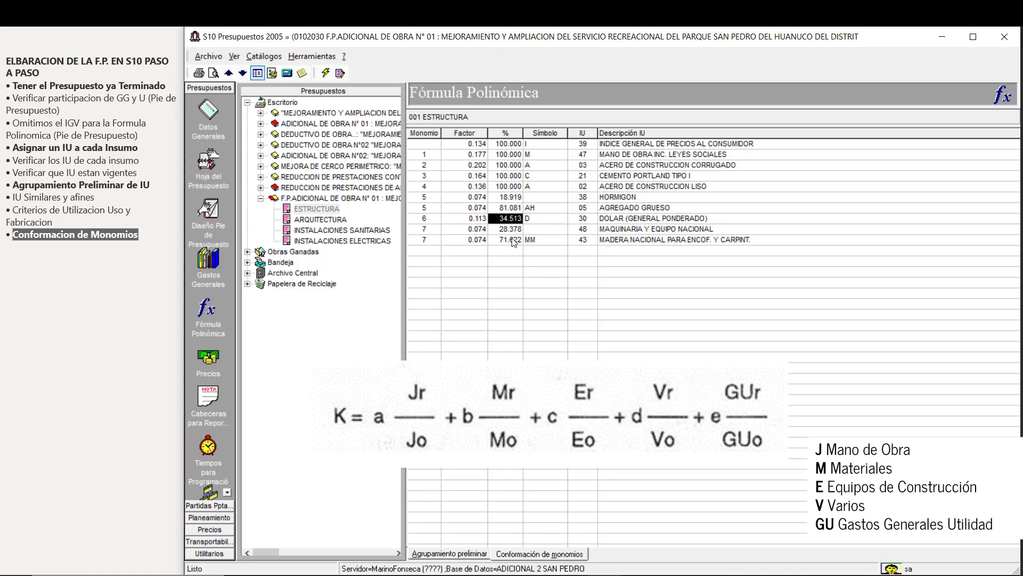
pyautogui.click(428, 219)
pyautogui.write('7')
pyautogui.press('Return')
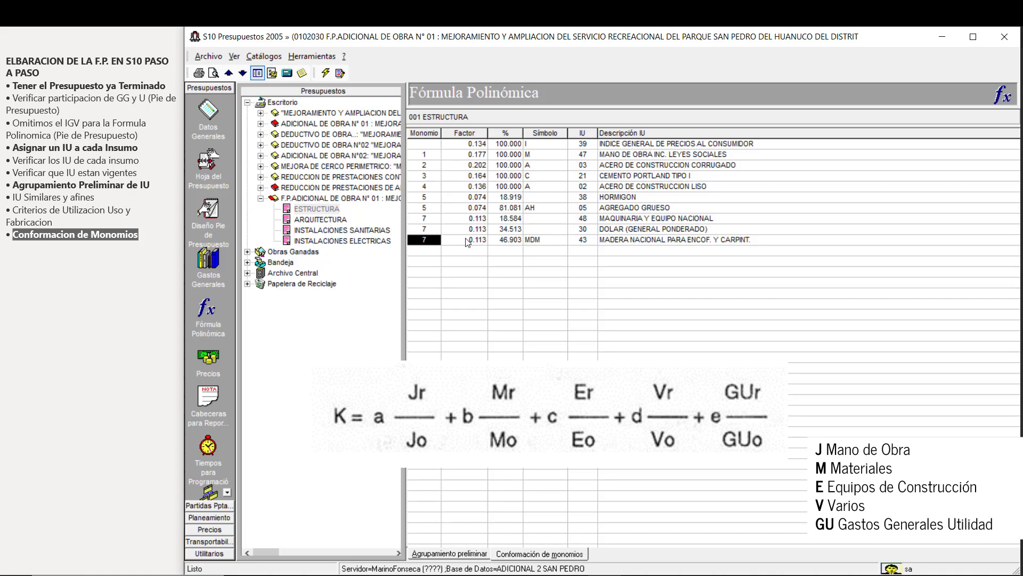
# Step: Set the monomial of MADERA NACIONAL PARA ENCOF. Y CARPINT. to 6
pyautogui.click(429, 239)
pyautogui.write('6')
pyautogui.press('Return')
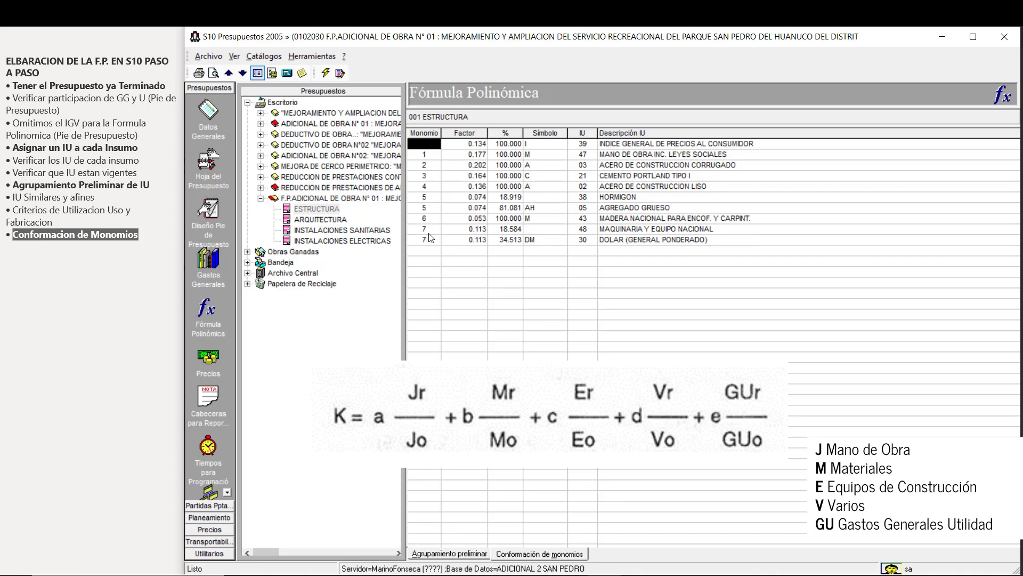
# Step: Examine the percentages of monomials 1 to 7, comparing the paired indices within monomials 5 and 7
pyautogui.click(432, 217)
pyautogui.click(498, 218)
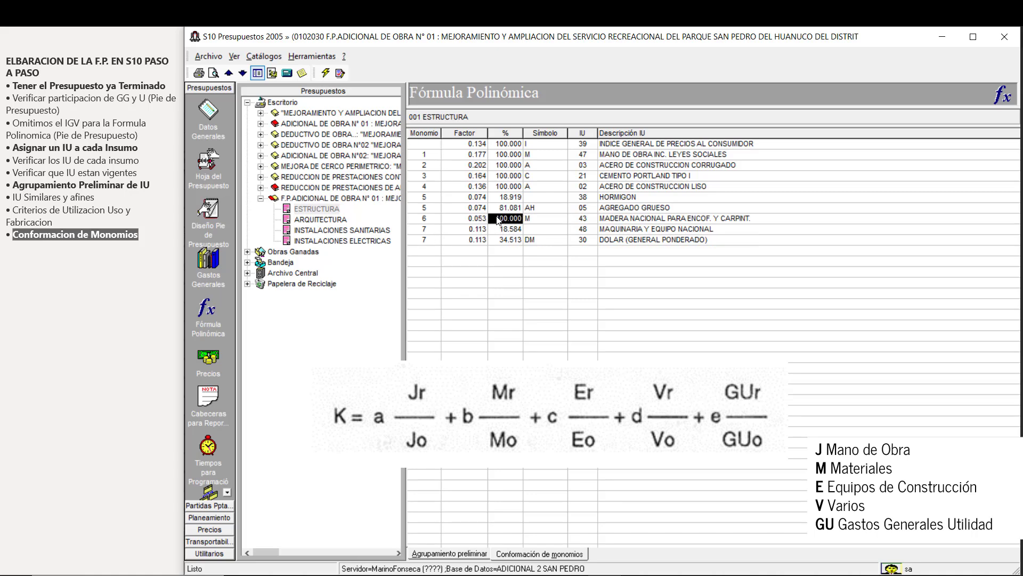
pyautogui.click(429, 156)
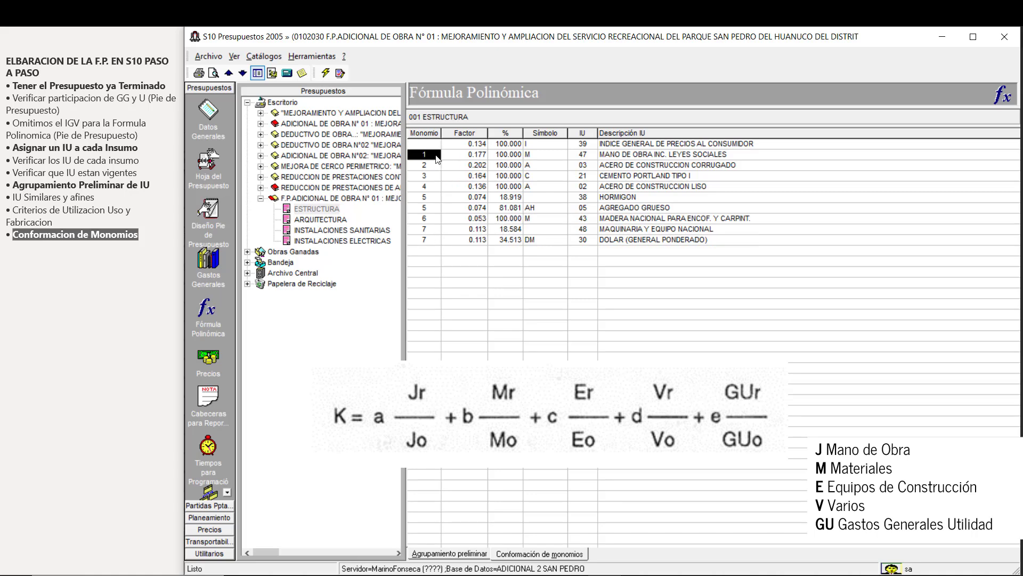
pyautogui.click(494, 156)
pyautogui.click(501, 165)
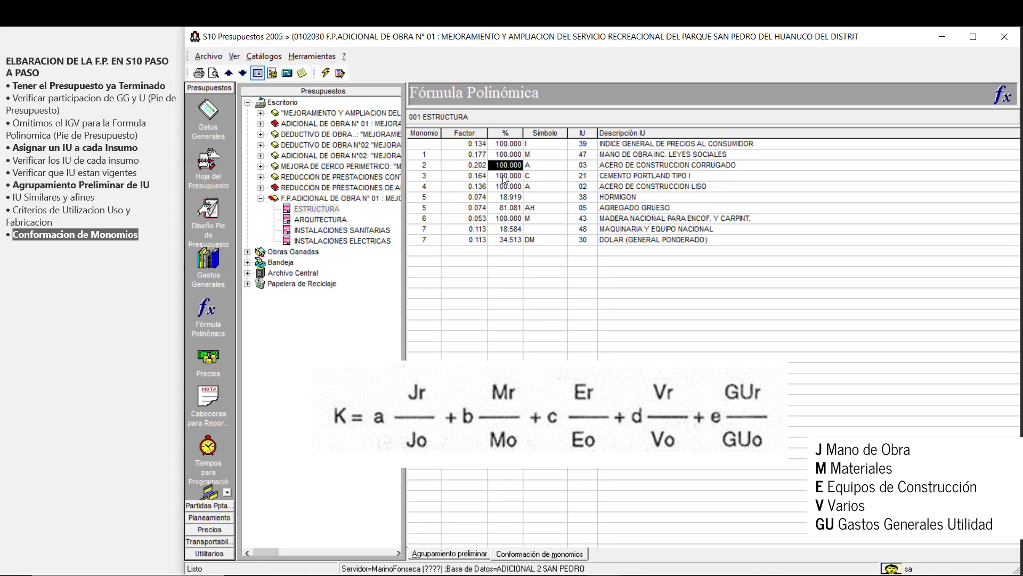
pyautogui.click(502, 175)
pyautogui.click(503, 186)
pyautogui.click(505, 198)
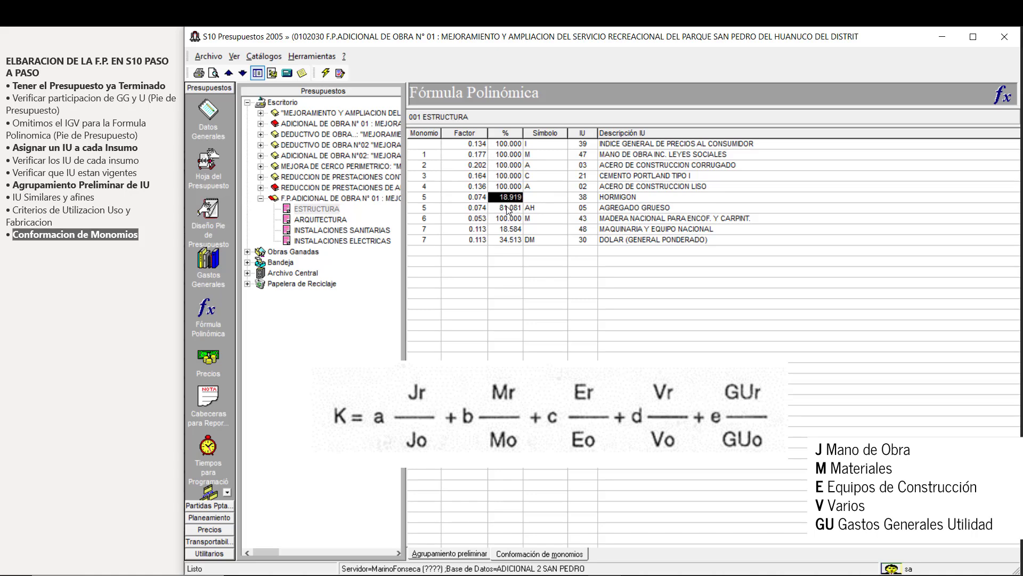
pyautogui.click(505, 208)
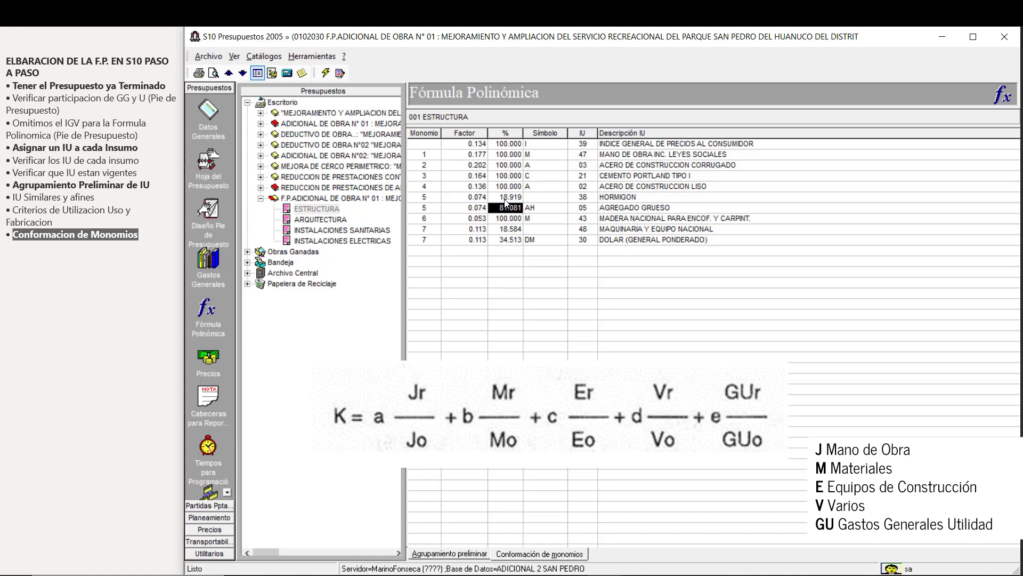
pyautogui.click(505, 198)
pyautogui.click(505, 207)
pyautogui.click(504, 199)
pyautogui.click(505, 208)
pyautogui.click(506, 240)
pyautogui.click(505, 230)
pyautogui.click(504, 240)
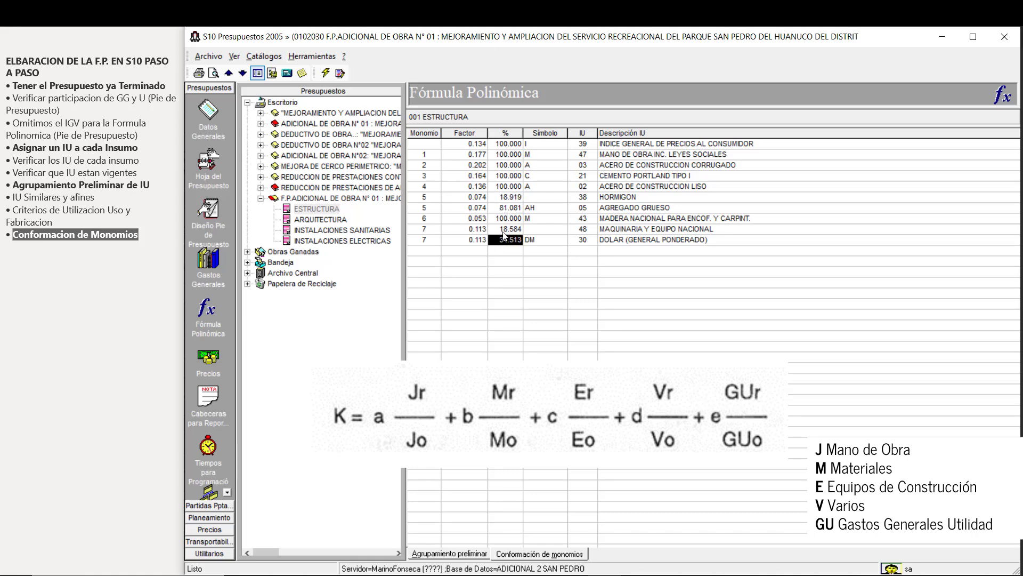
pyautogui.click(503, 230)
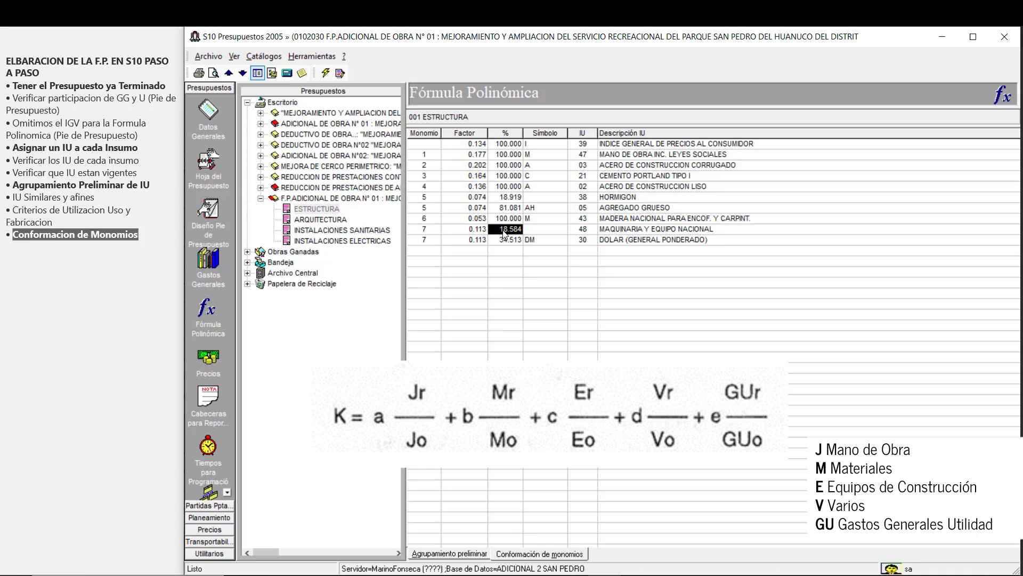
# Step: Re-enter monomial 7 for MAQUINARIA Y EQUIPO NACIONAL and assign monomial 8 to INDICE GENERAL DE PRECIOS AL CONSUMIDOR
pyautogui.click(424, 229)
pyautogui.write('77')
pyautogui.press('Return')
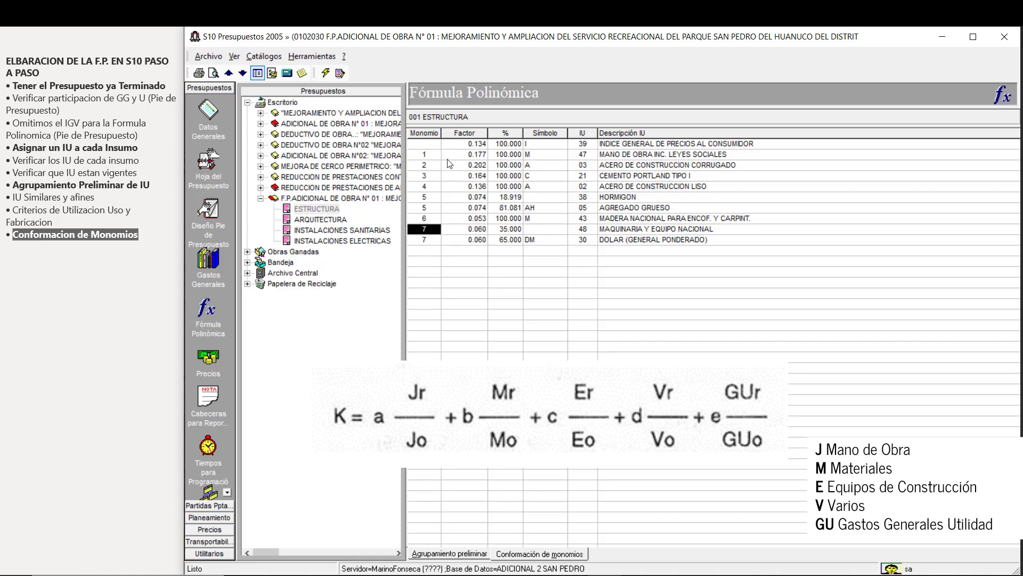
pyautogui.click(436, 146)
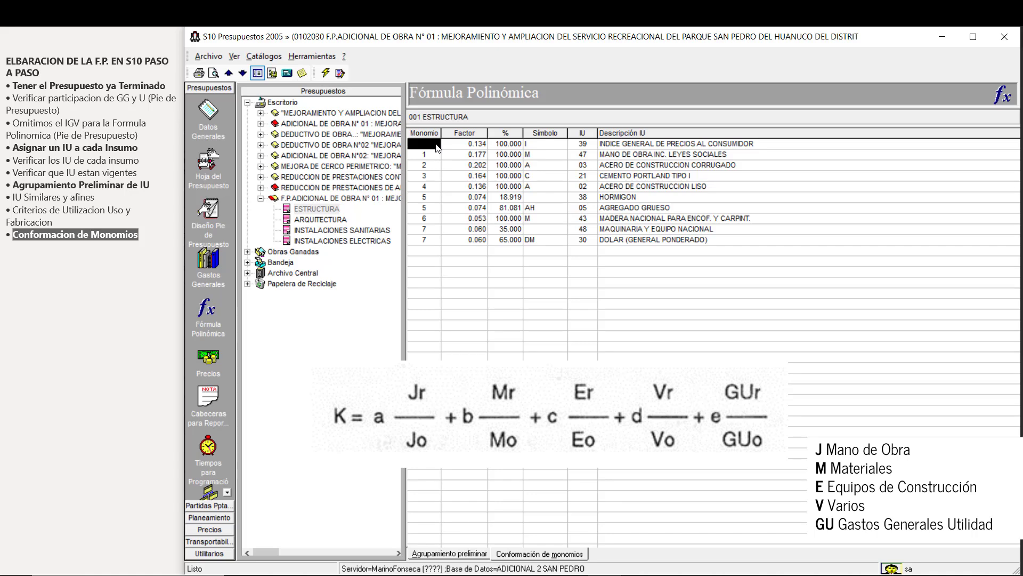
pyautogui.write('8')
pyautogui.press('Return')
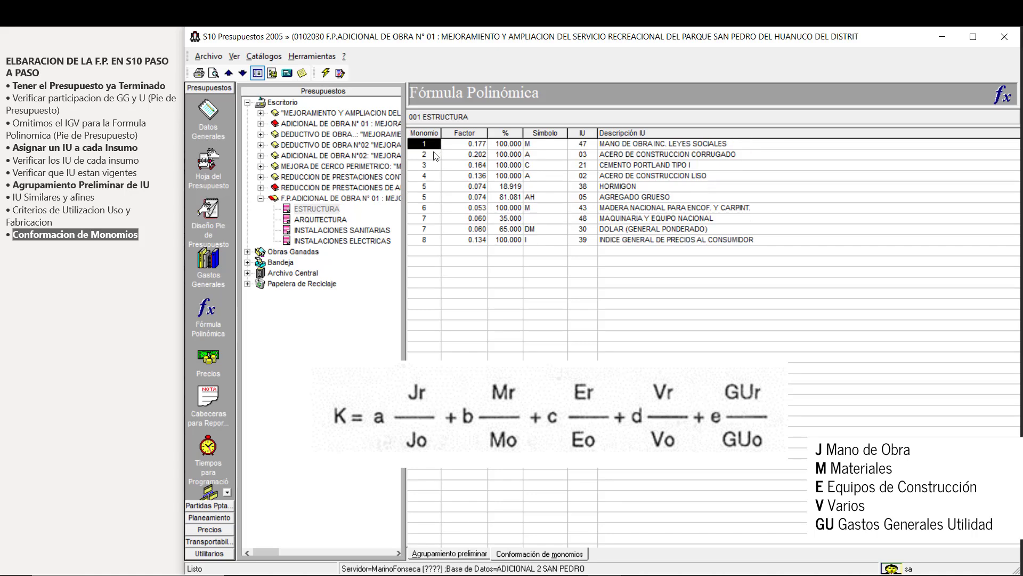
# Step: Validate the polynomial formula, accept the notice, and check the polynomial formula limits in the budget configuration
pyautogui.click(339, 73)
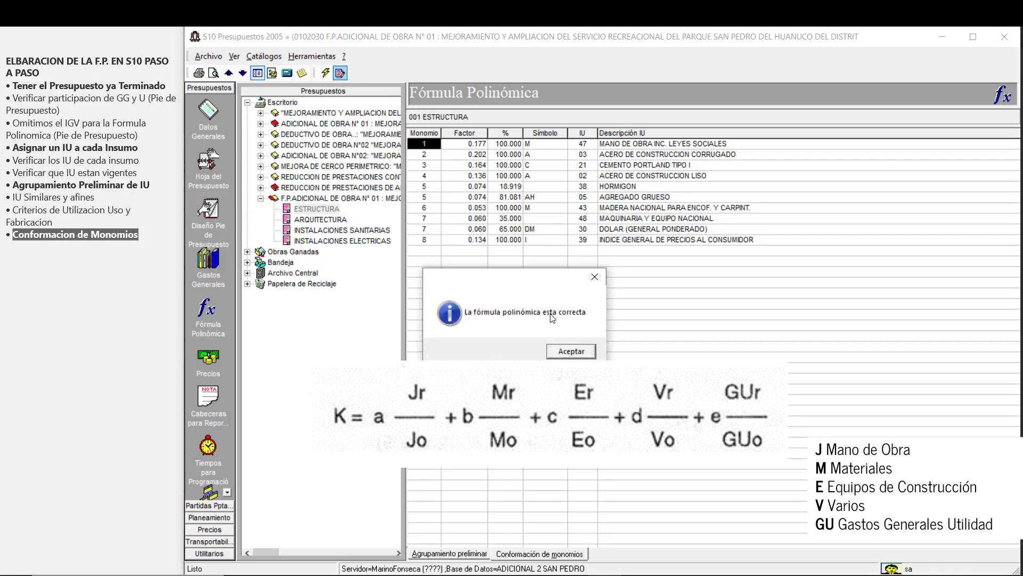
pyautogui.click(572, 351)
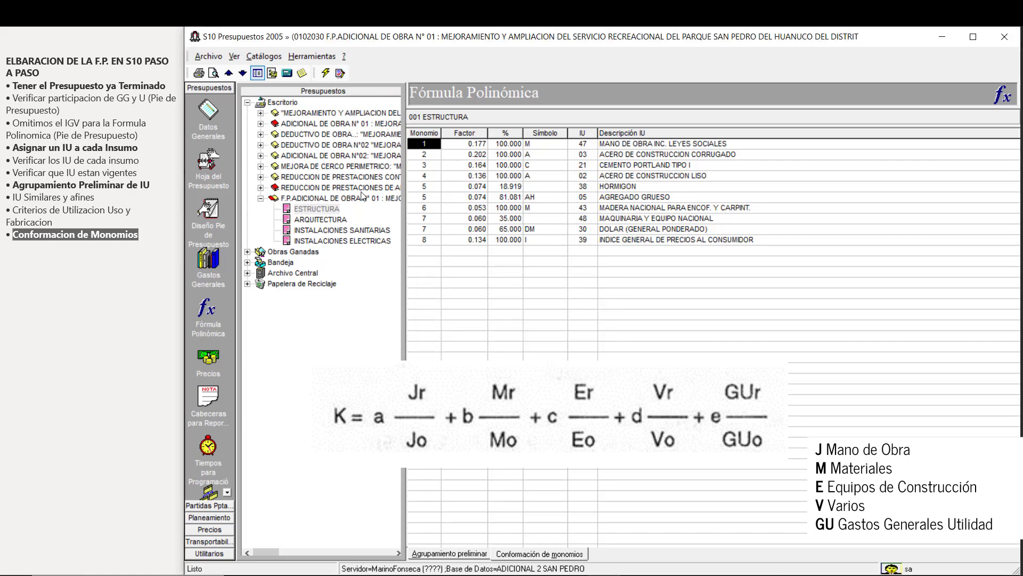
pyautogui.click(272, 73)
pyautogui.click(616, 209)
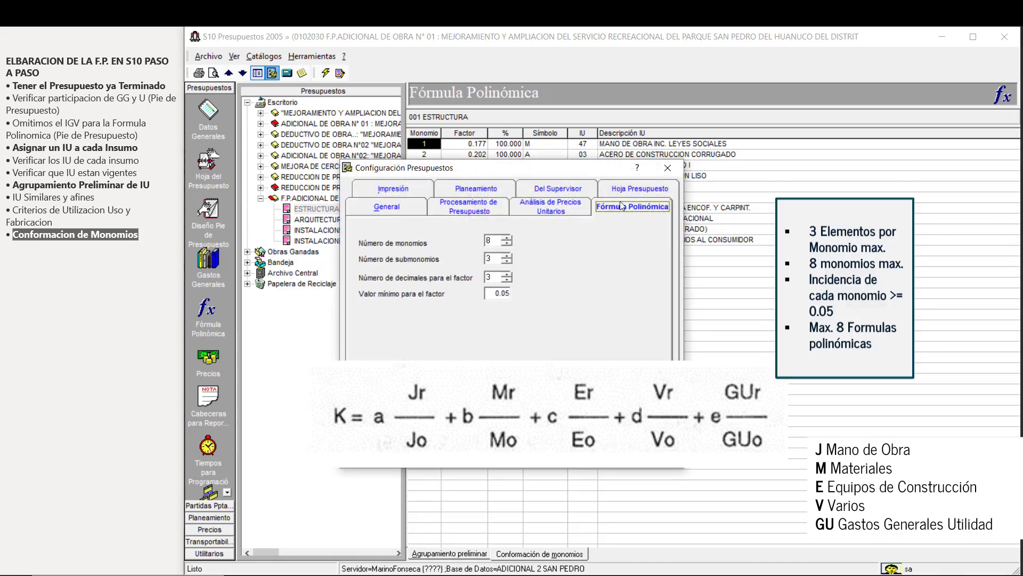
pyautogui.click(668, 172)
# Step: Set the symbol of monomial 1 to J and the symbols of monomials 2, 3 and 4 to M1, M2 and M3
pyautogui.click(548, 146)
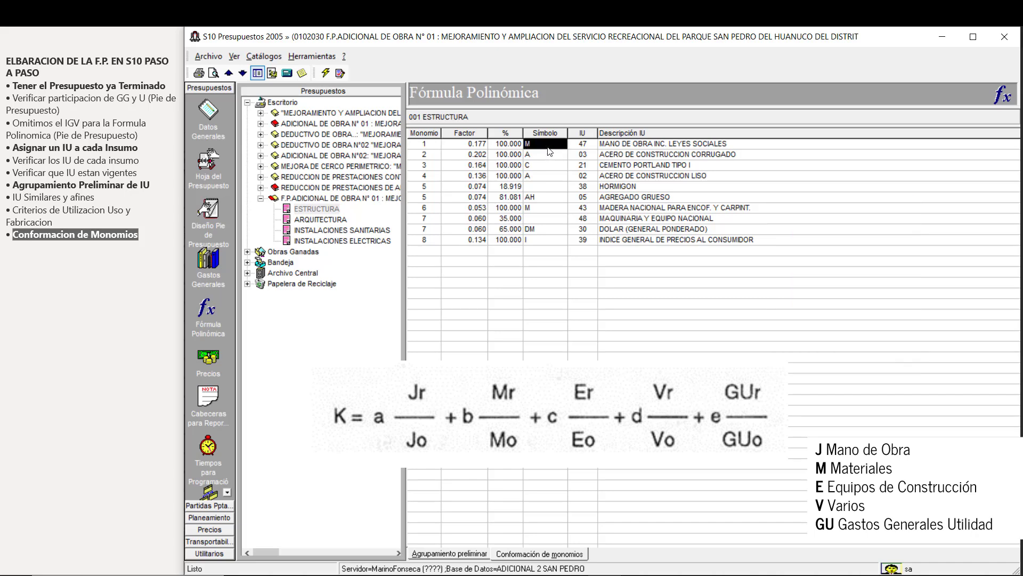
pyautogui.write('J')
pyautogui.click(542, 156)
pyautogui.write('M1')
pyautogui.write('M2')
pyautogui.press('Down')
pyautogui.write('M3')
# Step: Set the symbols of monomials 5, 6, 7 and 8 to M4, M5, V and GU
pyautogui.click(549, 199)
pyautogui.write('M4')
pyautogui.click(547, 211)
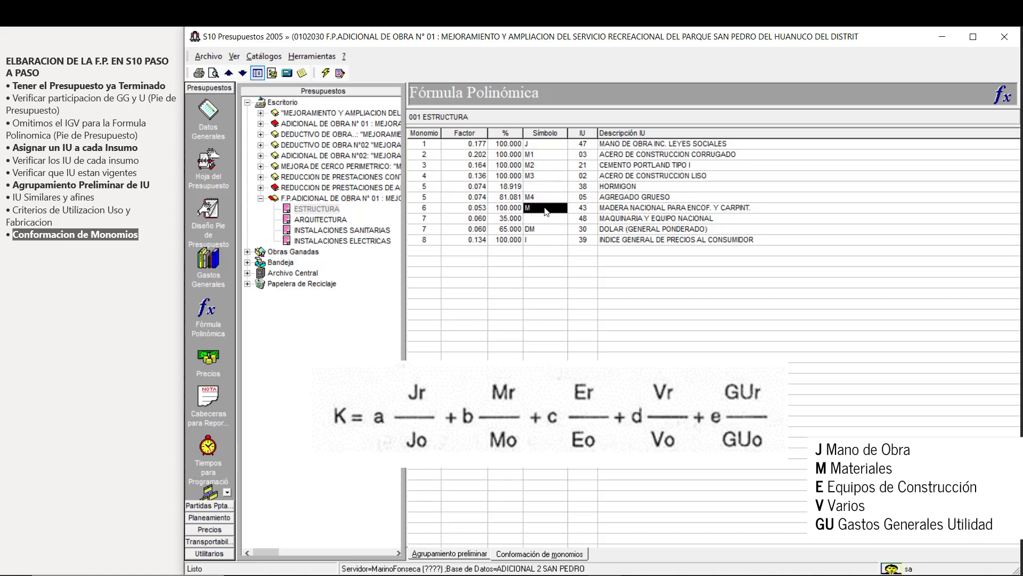
pyautogui.write('M5')
pyautogui.click(542, 231)
pyautogui.write('V')
pyautogui.click(543, 241)
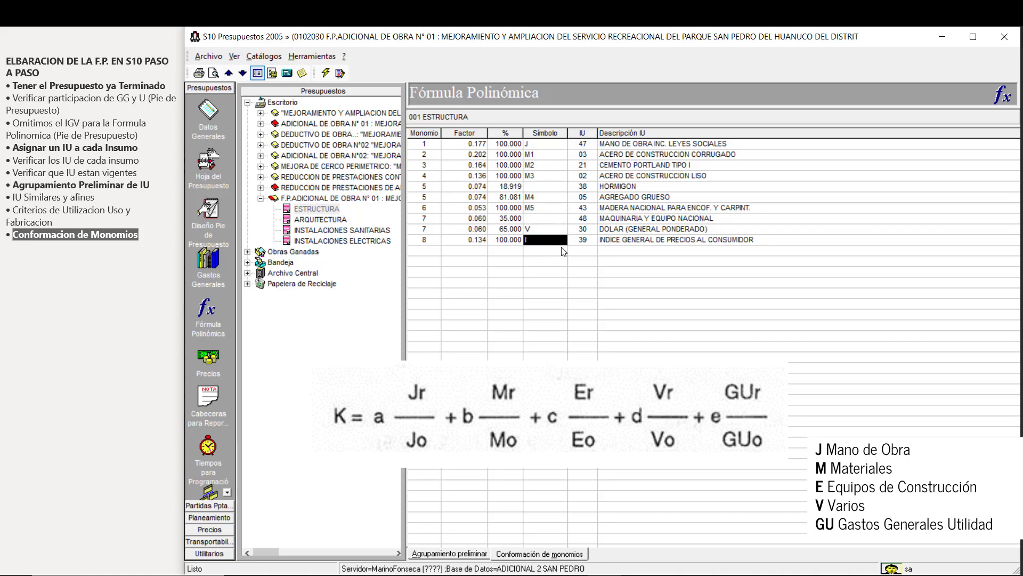
pyautogui.write('GU')
pyautogui.press('Return')
# Step: Preview the polynomial formula report at 150% zoom, examine the K equation and monomial table, and close the preview
pyautogui.click(217, 77)
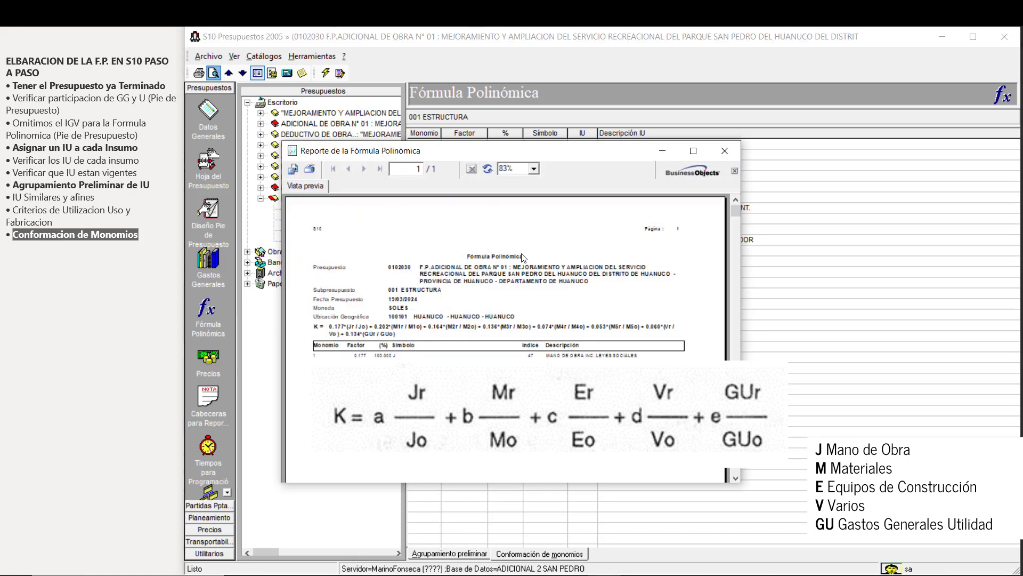
pyautogui.click(533, 169)
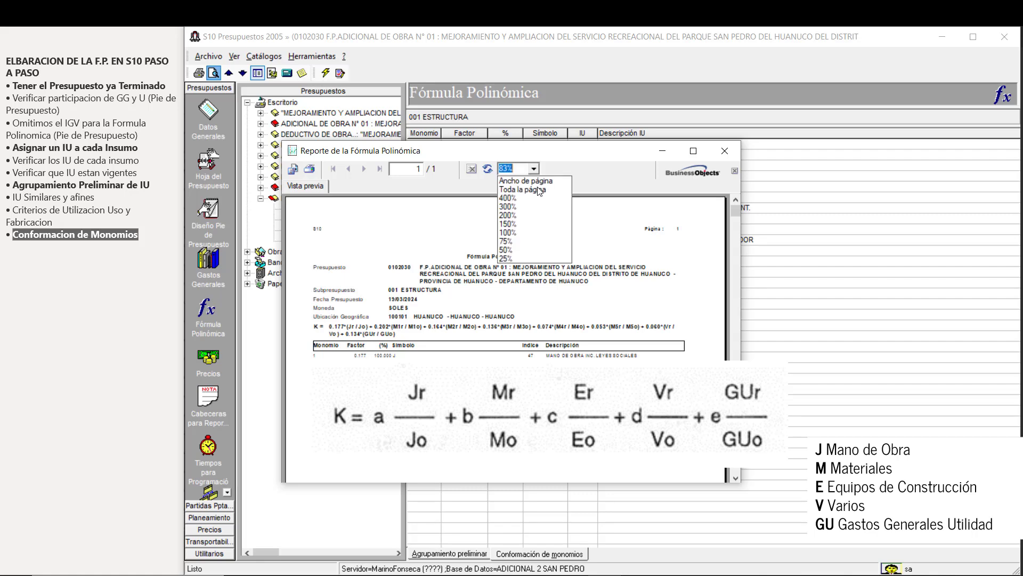
pyautogui.click(507, 224)
pyautogui.click(693, 151)
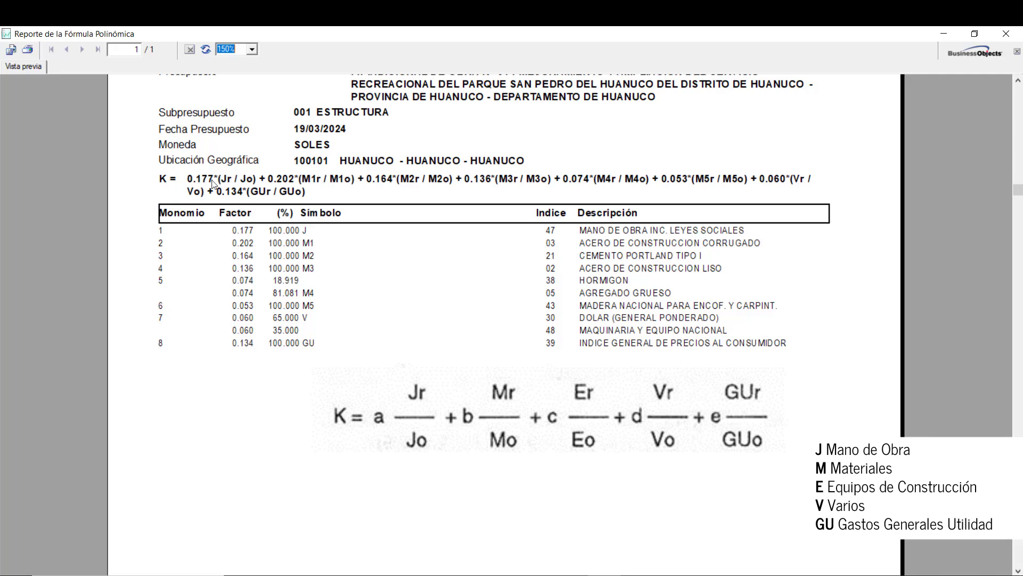
pyautogui.click(584, 233)
pyautogui.click(332, 188)
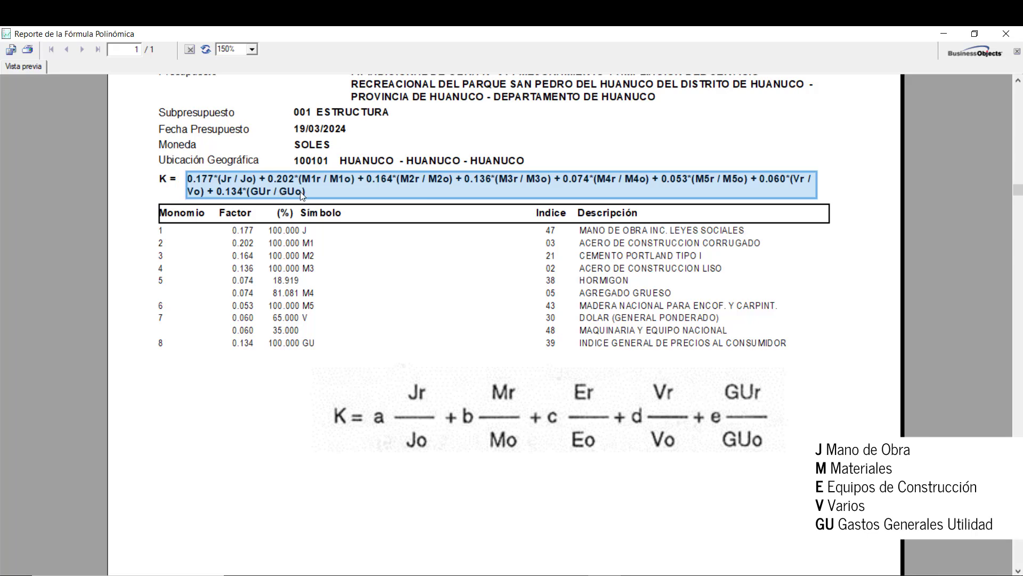
pyautogui.click(357, 141)
pyautogui.scroll(3, 403, 156)
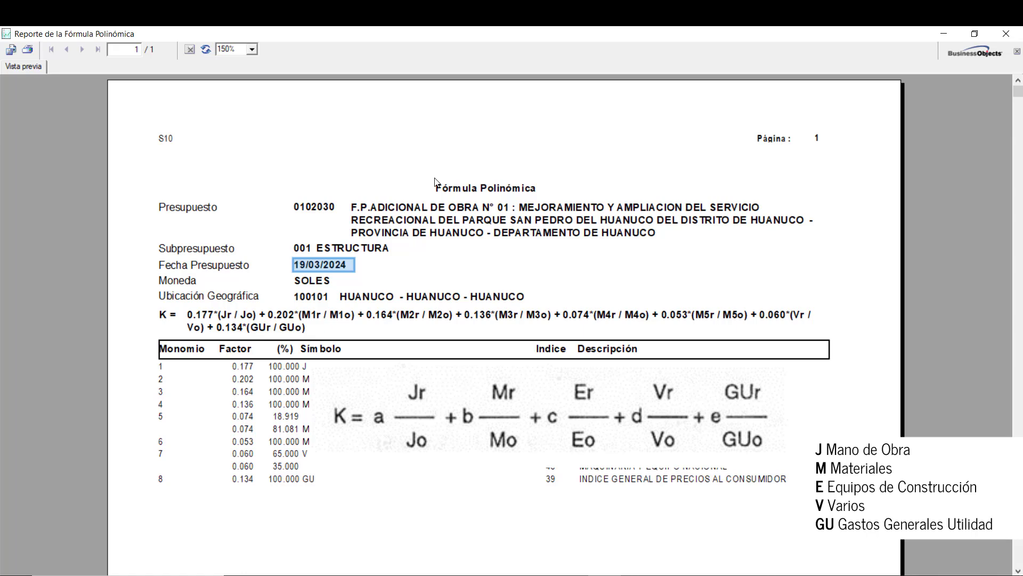
pyautogui.click(1006, 34)
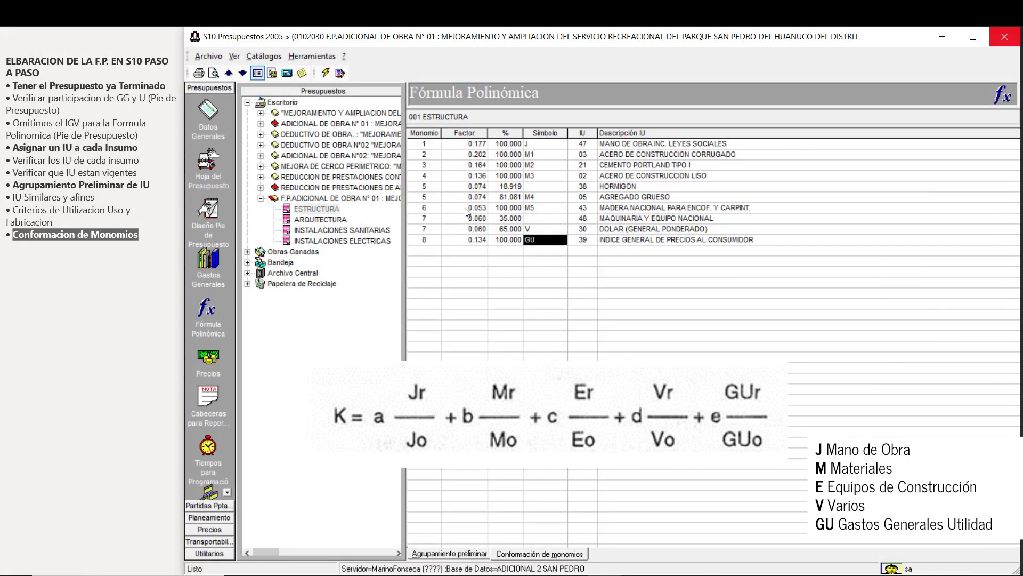
# Step: Check the polynomial formula limits in the budget configuration, and validate the formula, accepting the notice
pyautogui.click(272, 73)
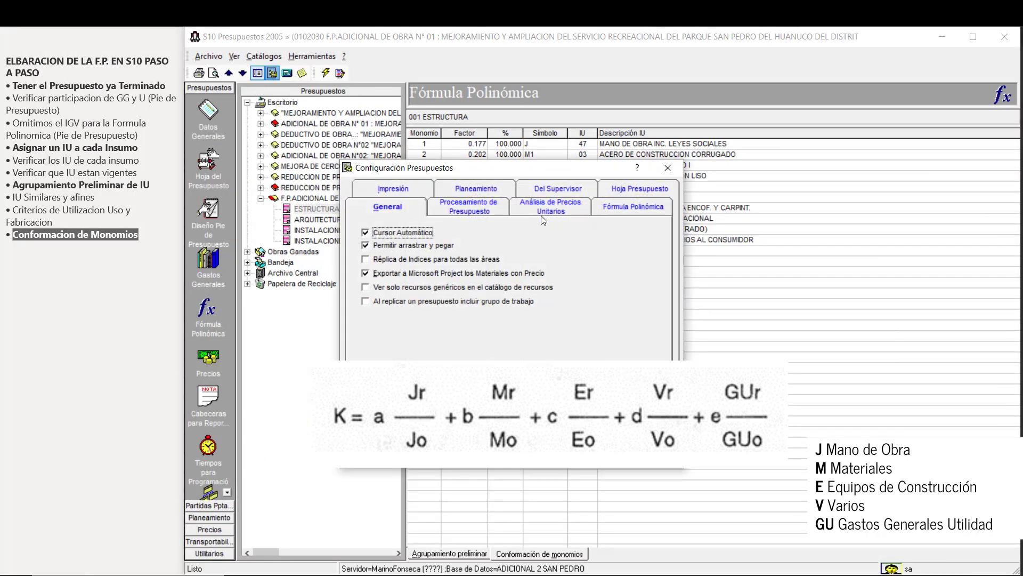
pyautogui.click(606, 193)
pyautogui.click(617, 204)
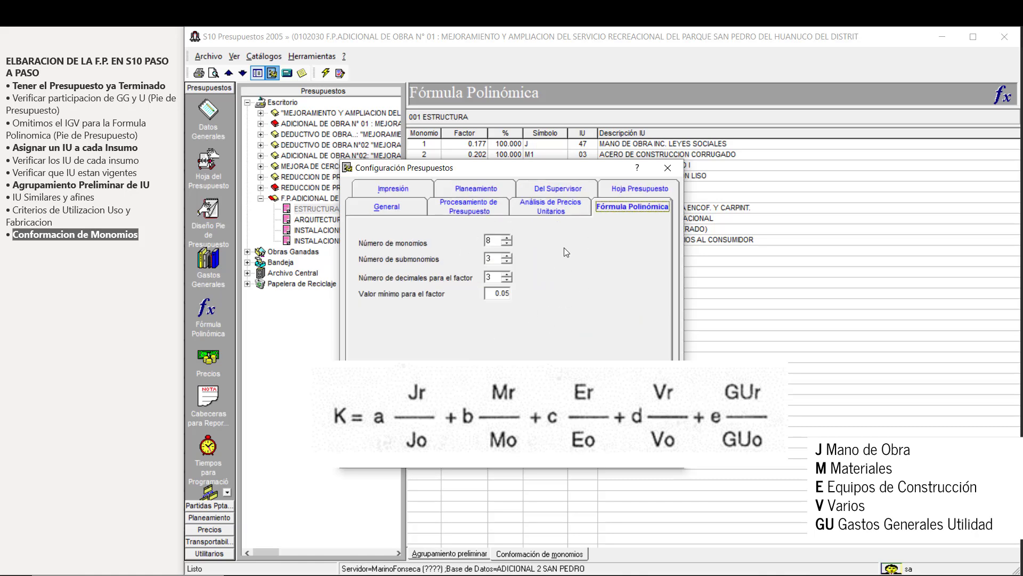
pyautogui.click(667, 168)
pyautogui.click(339, 71)
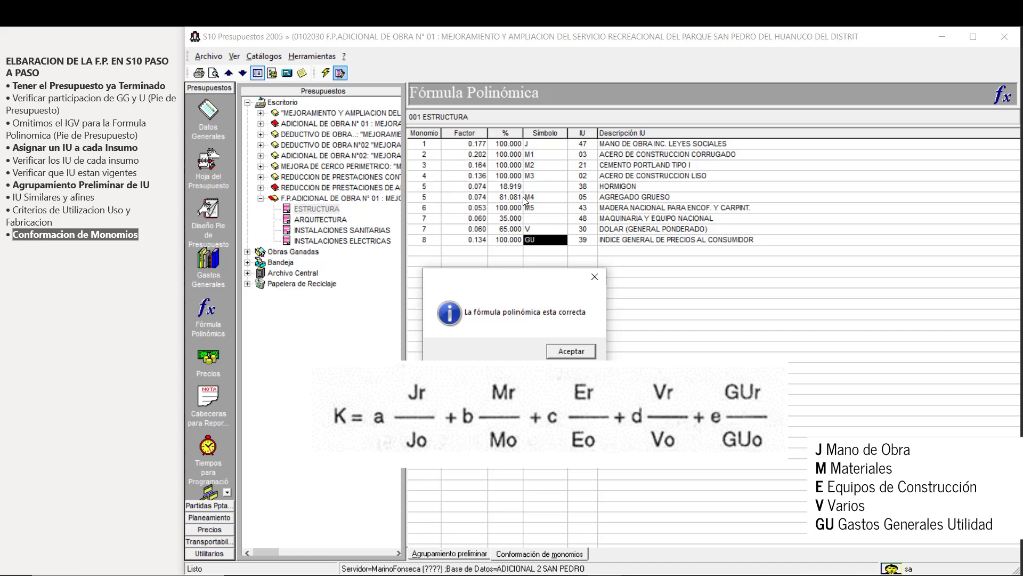
pyautogui.click(562, 351)
# Step: Move DOLAR (GENERAL PONDERADO) to monomial 8, ungroup INDICE GENERAL DE PRECIOS AL CONSUMIDOR, and validate the formula, accepting the notice
pyautogui.click(432, 229)
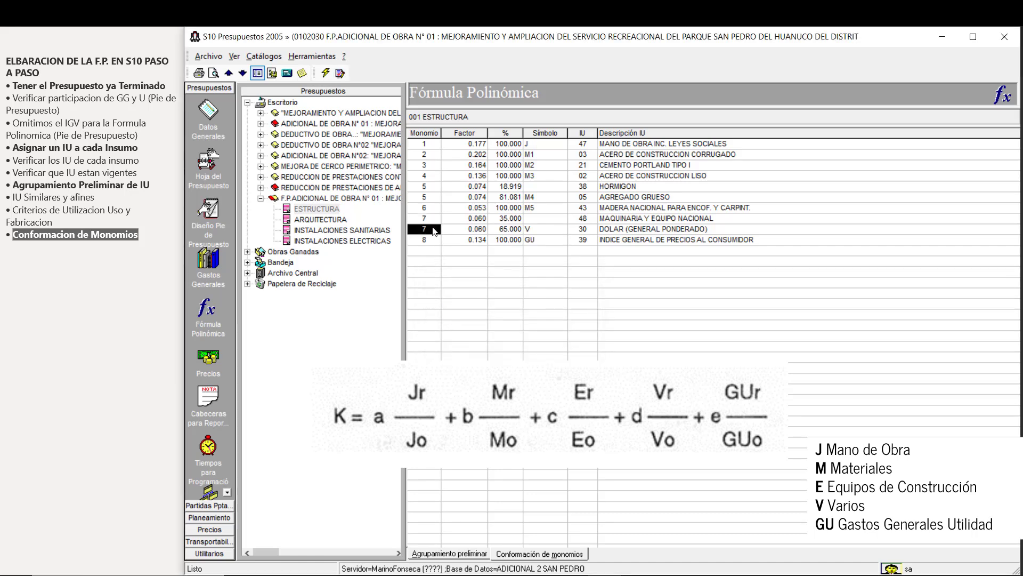
pyautogui.moveTo(433, 229); pyautogui.dragTo(434, 241)
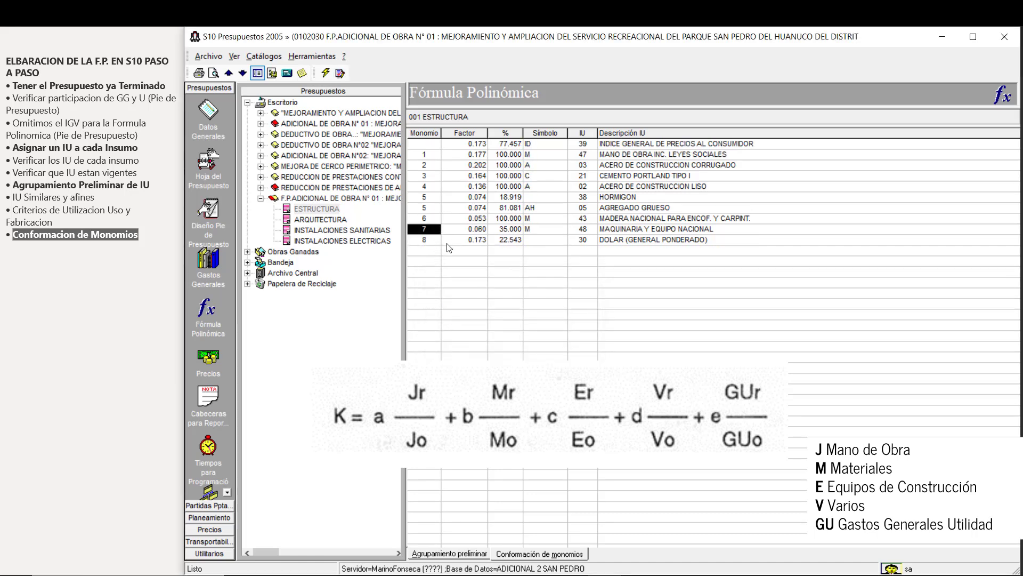
pyautogui.click(428, 146)
pyautogui.click(425, 195)
pyautogui.click(429, 145)
pyautogui.click(431, 177)
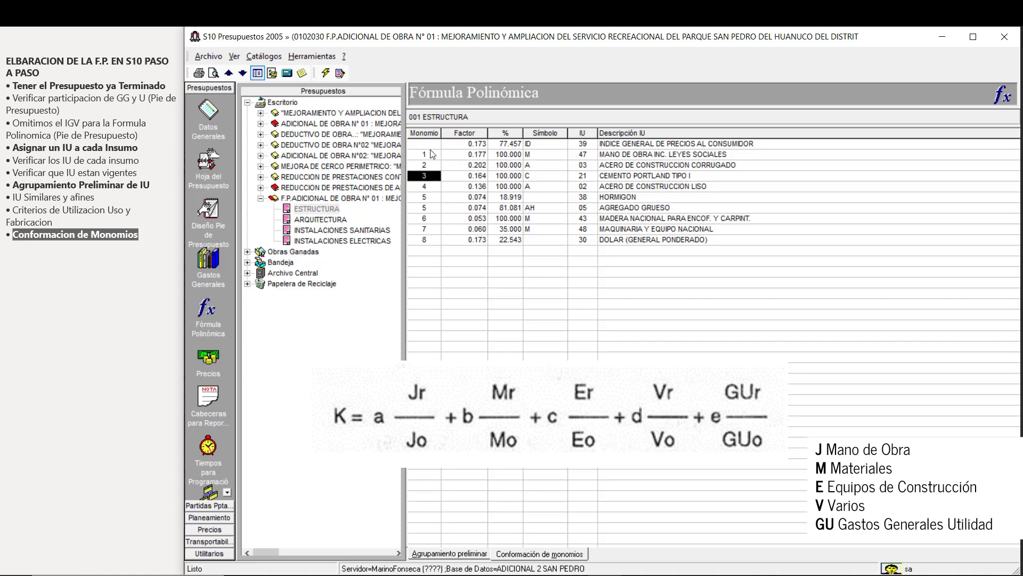
pyautogui.click(337, 78)
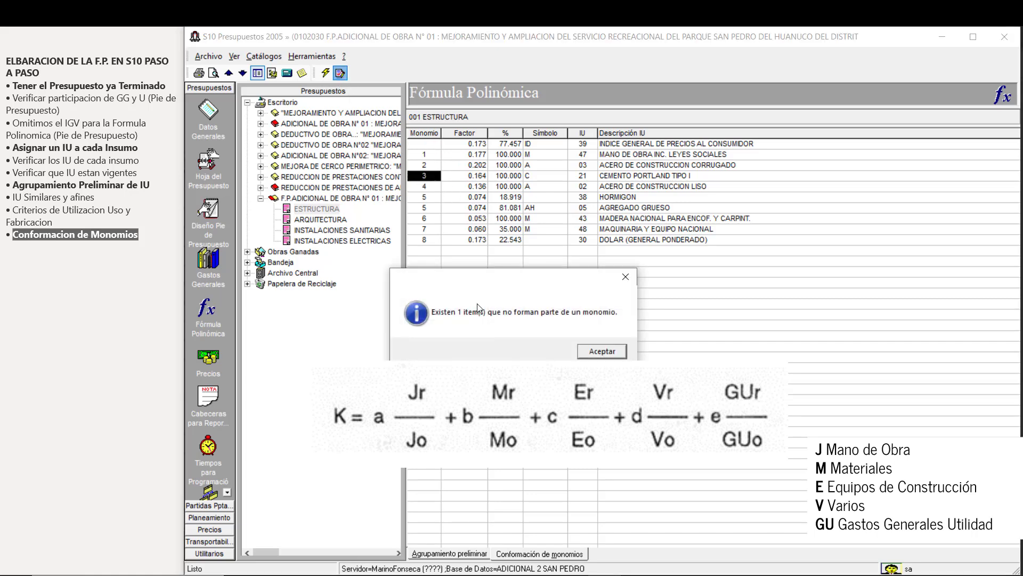
pyautogui.click(603, 350)
# Step: Try to assign monomial 9 to INDICE GENERAL DE PRECIOS AL CONSUMIDOR, and review the monomial limits in the budget configuration
pyautogui.click(433, 145)
pyautogui.write('9')
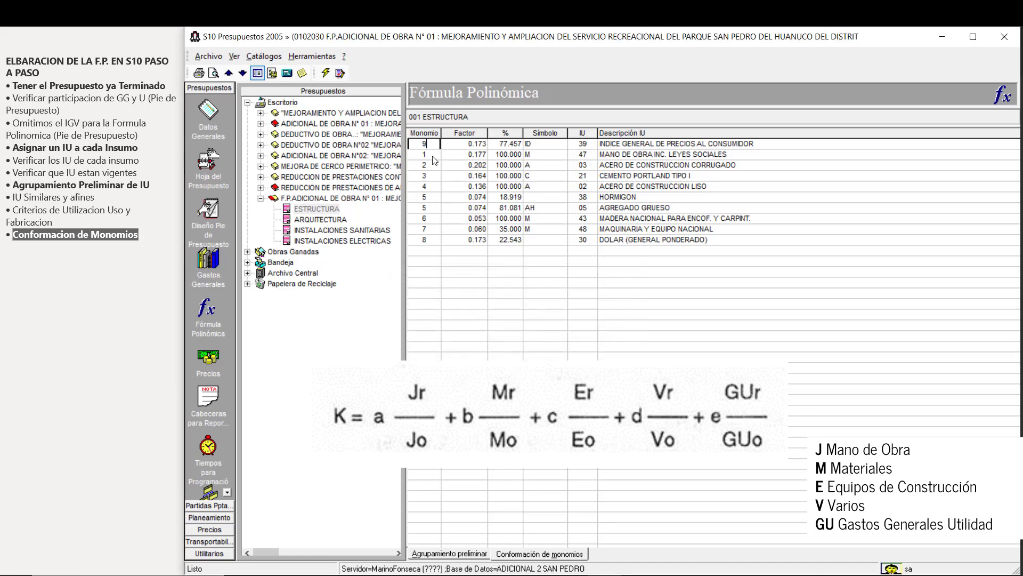
pyautogui.click(432, 156)
pyautogui.click(272, 73)
pyautogui.click(624, 208)
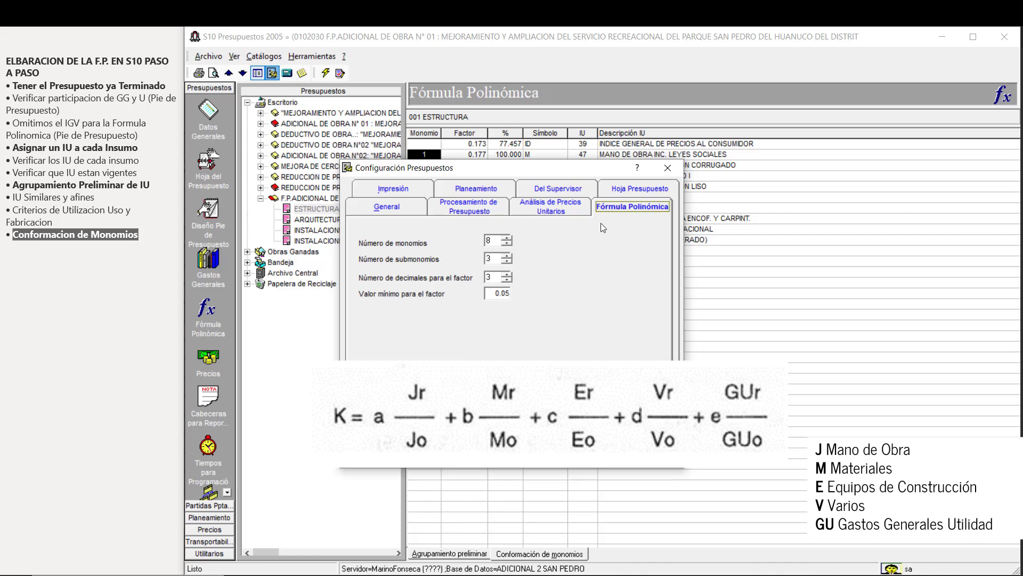
pyautogui.click(668, 168)
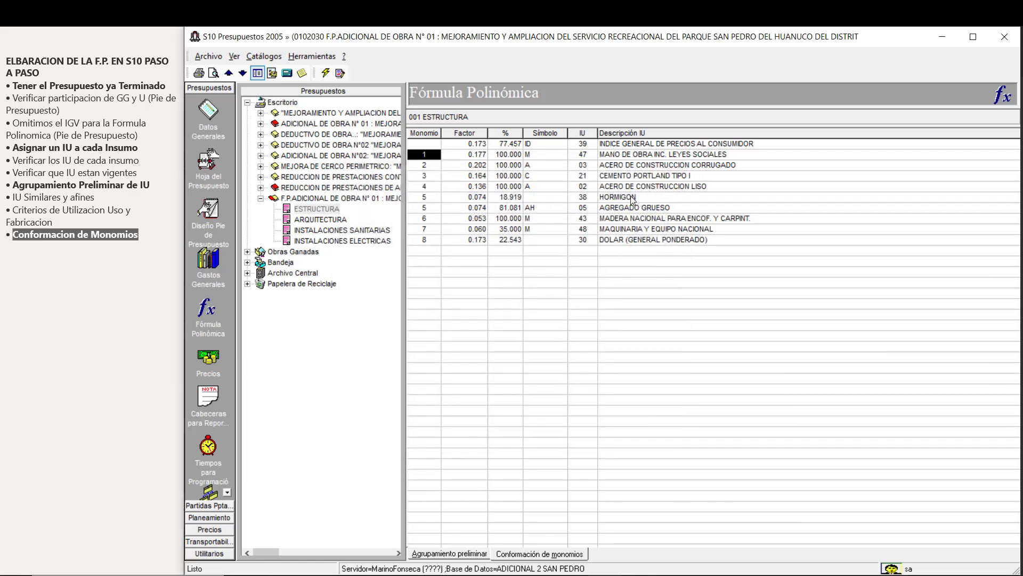
# Step: Regroup DOLAR (GENERAL PONDERADO) into monomial 7 and assign monomial 8 to INDICE GENERAL DE PRECIOS AL CONSUMIDOR
pyautogui.click(431, 231)
pyautogui.click(427, 241)
pyautogui.write('1')
pyautogui.press('BackSpace')
pyautogui.write('7')
pyautogui.press('Return')
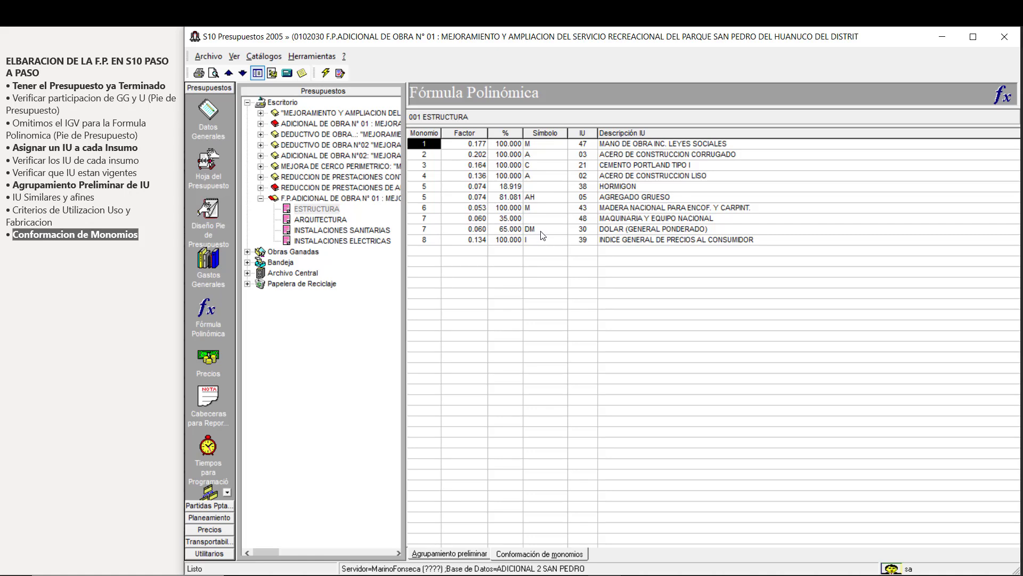
# Step: Re-enter the symbols of monomials 1, 2, 3 and 4 as J, M1, M2 and M3
pyautogui.click(541, 232)
pyautogui.click(536, 147)
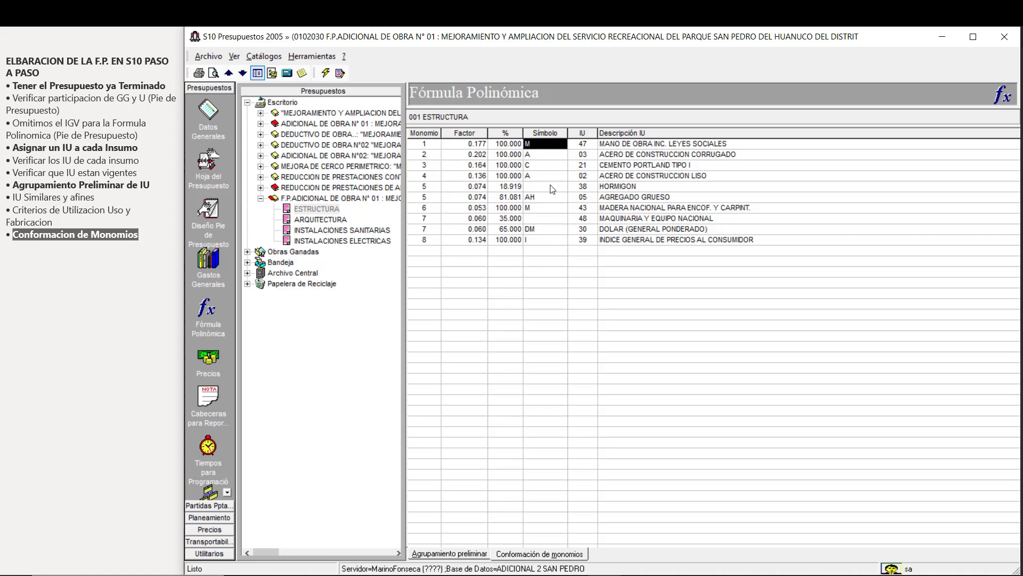
pyautogui.write('J')
pyautogui.press('Return')
pyautogui.write('M1')
pyautogui.press('Return')
pyautogui.write('M2')
pyautogui.press('Return')
pyautogui.write('M3')
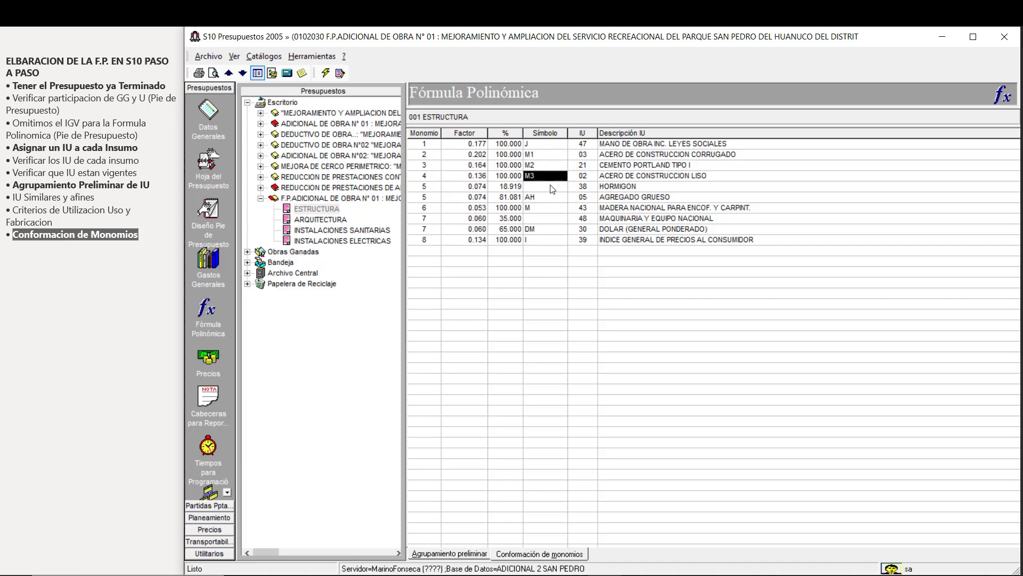
# Step: Re-enter the symbols of monomials 5, 6, 7 and 8 as M4, M5, V and GU
pyautogui.press('Return')
pyautogui.write('M4')
pyautogui.press('Return')
pyautogui.write('M5')
pyautogui.press('Return')
pyautogui.write('V')
pyautogui.press('Return')
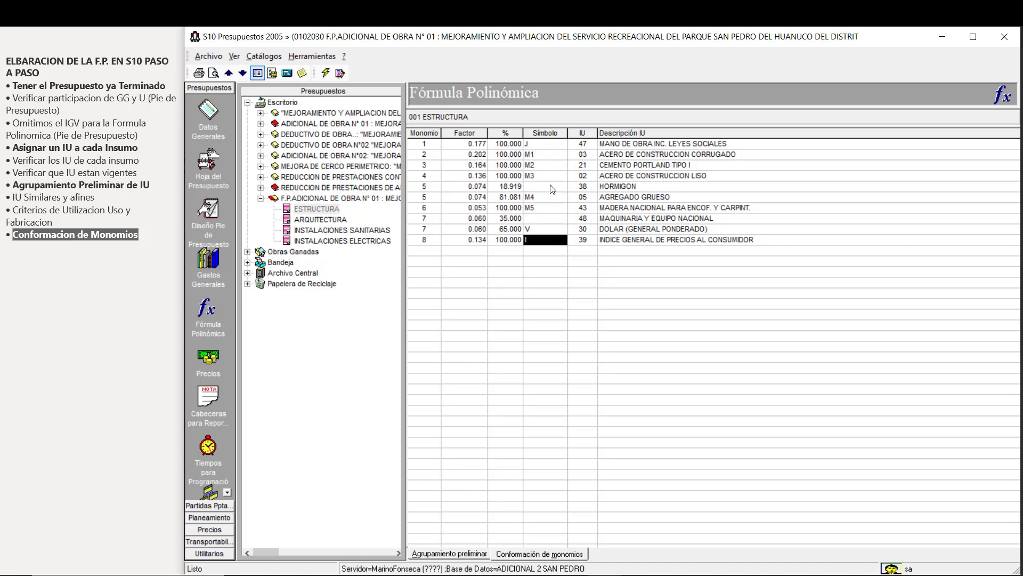
pyautogui.write('GU')
pyautogui.click(535, 187)
# Step: Validate the polynomial formula, accept the notice, and open the report preview with the default first page number
pyautogui.click(335, 80)
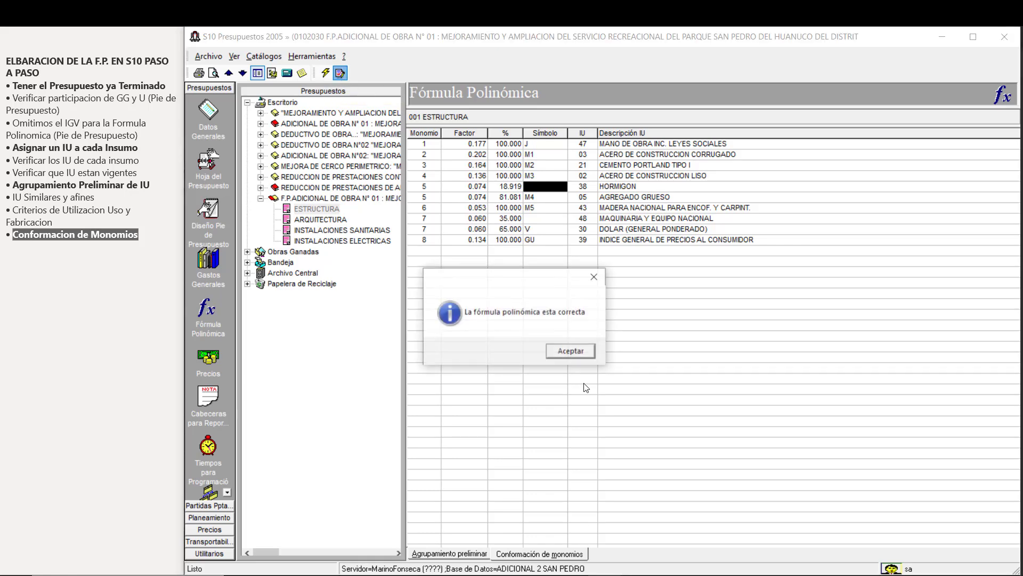
pyautogui.click(569, 347)
pyautogui.click(213, 73)
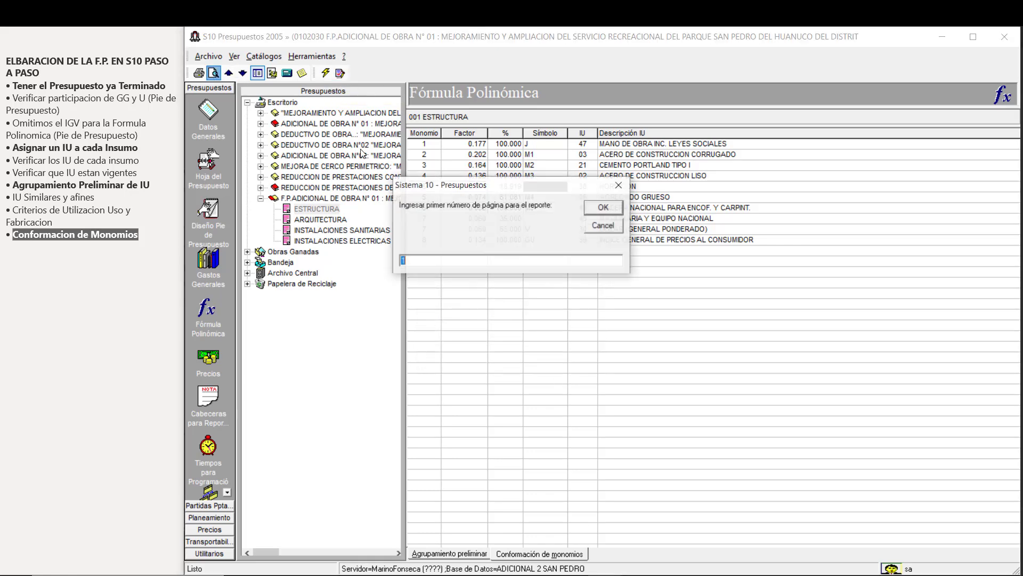
pyautogui.click(603, 208)
pyautogui.click(530, 169)
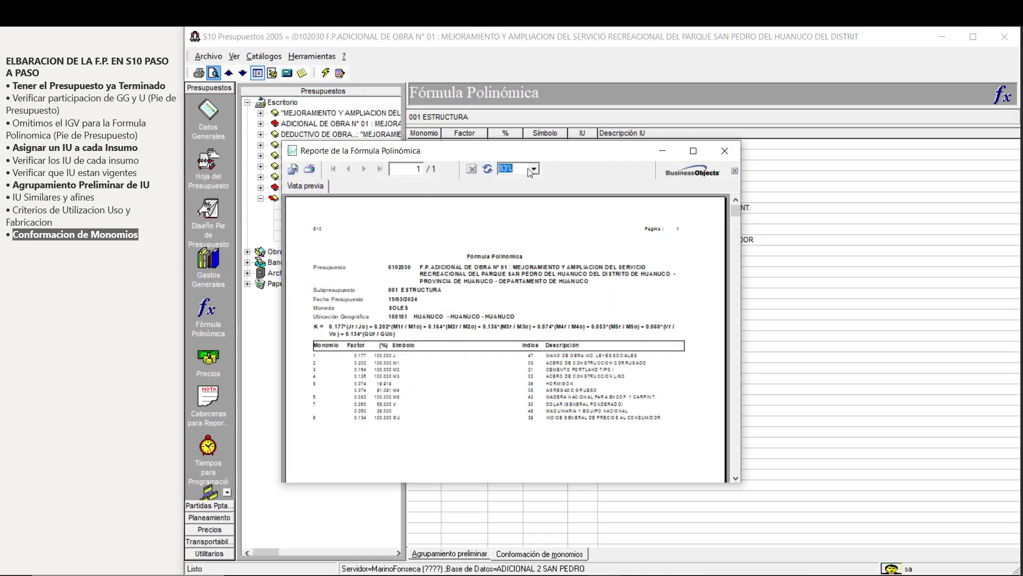
pyautogui.click(535, 173)
# Step: Export all pages of the report to the Escritorio folder as the PDF file FormulaK, and close the preview
pyautogui.click(293, 169)
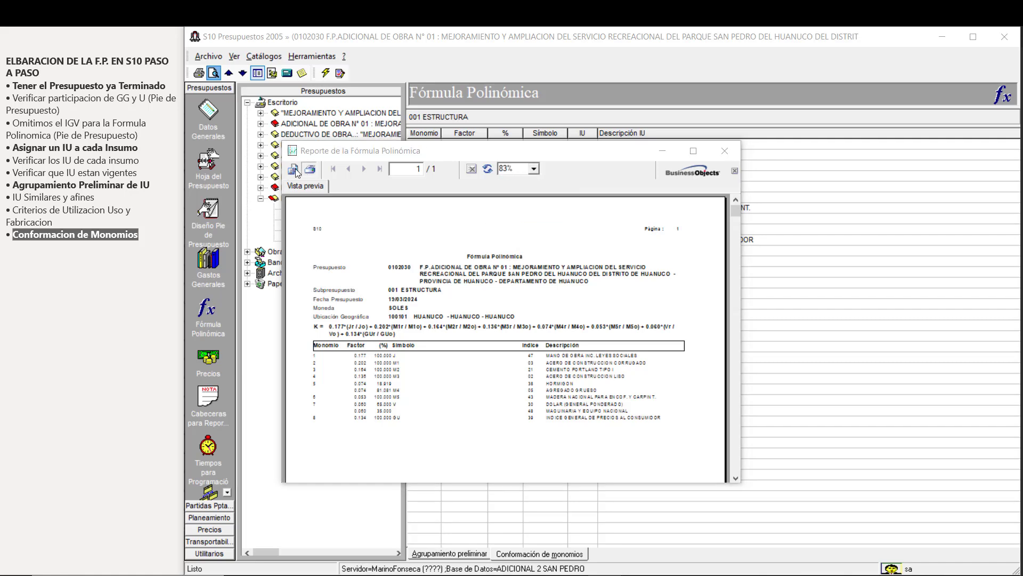
pyautogui.click(584, 161)
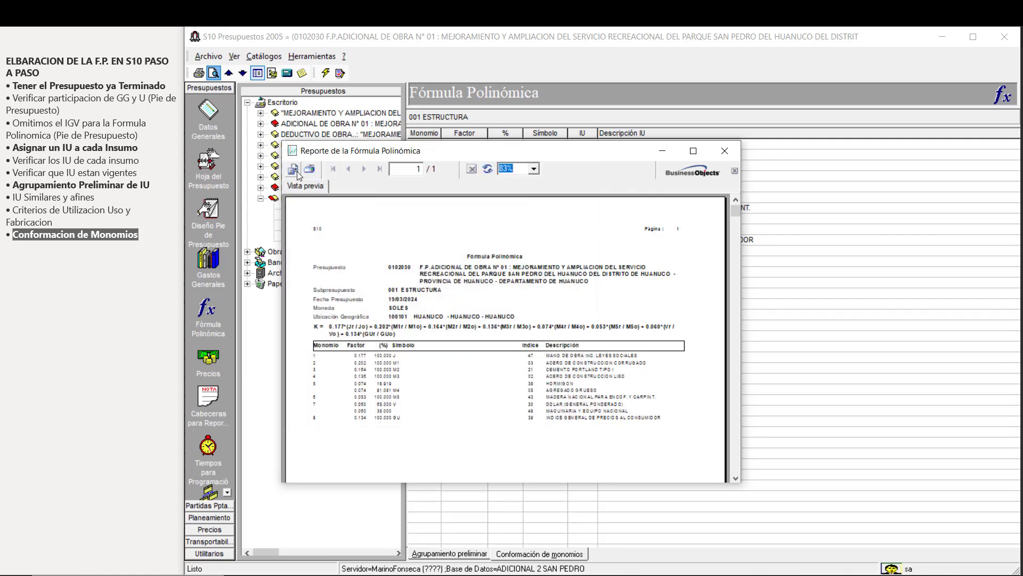
pyautogui.click(293, 170)
pyautogui.click(599, 296)
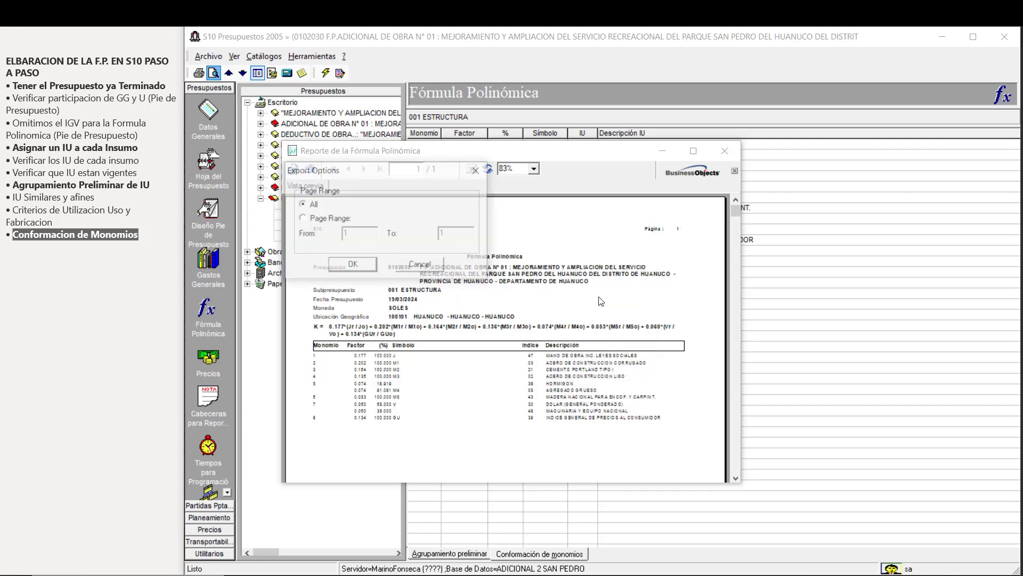
pyautogui.click(353, 265)
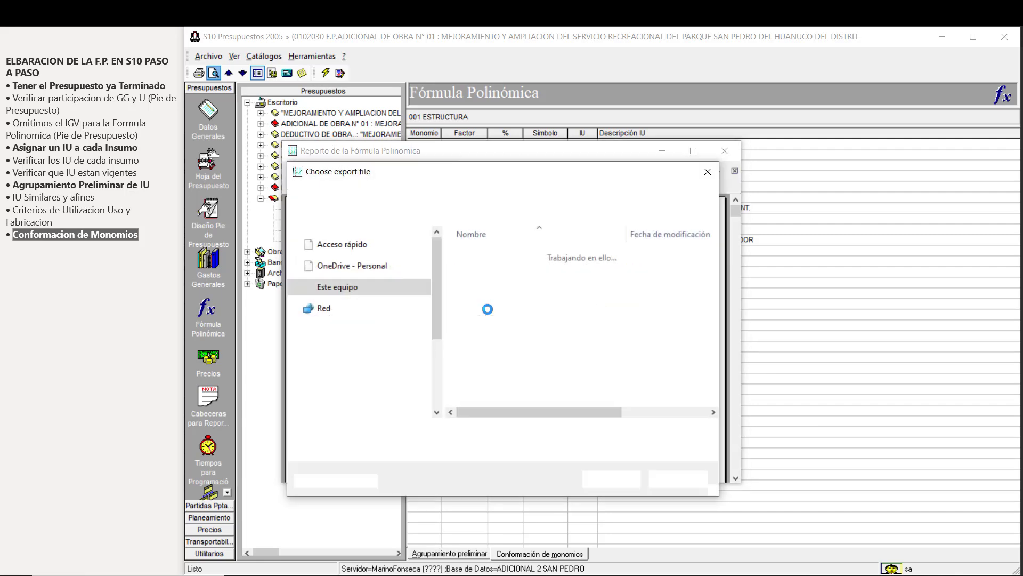
pyautogui.scroll(-2, 387, 339)
pyautogui.click(352, 251)
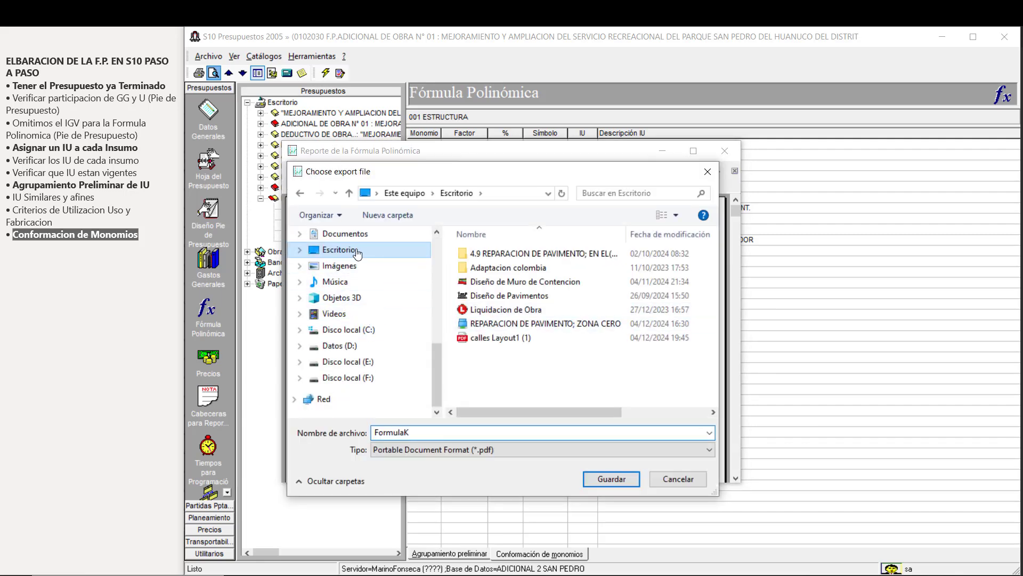
pyautogui.click(612, 483)
pyautogui.click(724, 151)
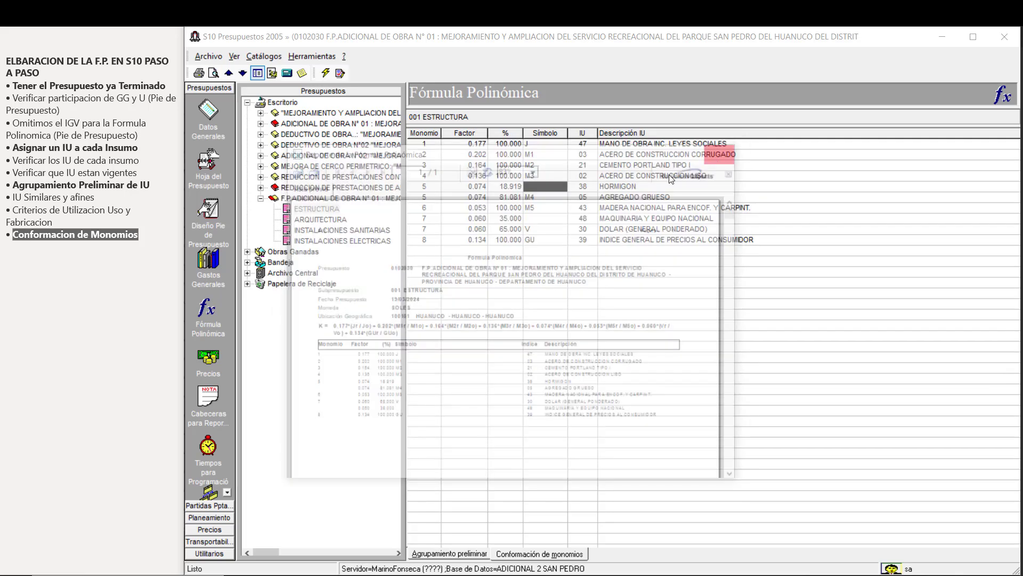
# Step: Generate the polynomial formula of the ARQUITECTURA sub-budget, confirming the request to elaborate it
pyautogui.click(322, 219)
pyautogui.click(522, 352)
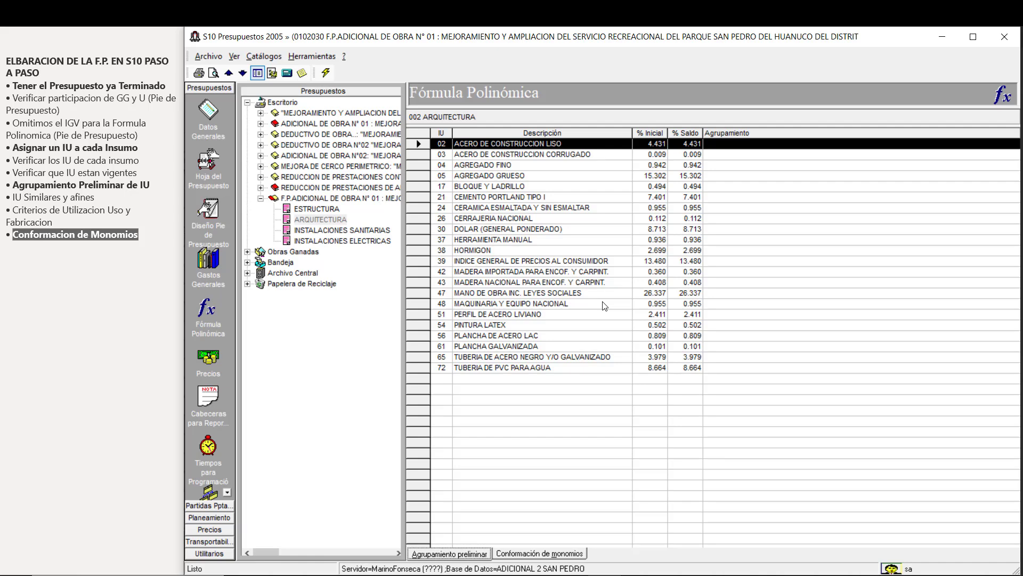
pyautogui.moveTo(32, 147); pyautogui.dragTo(110, 149)
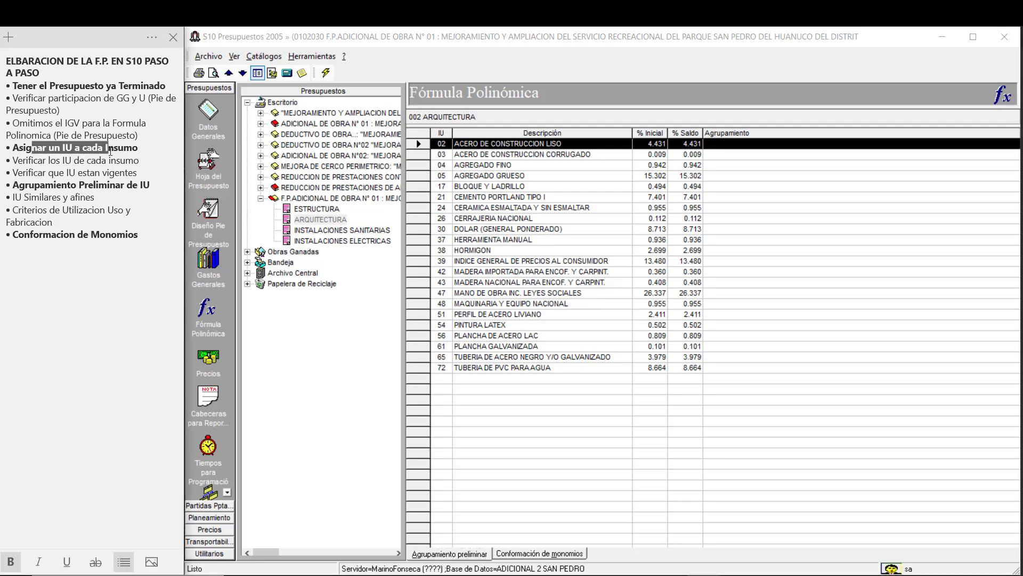
pyautogui.moveTo(63, 182); pyautogui.dragTo(102, 185)
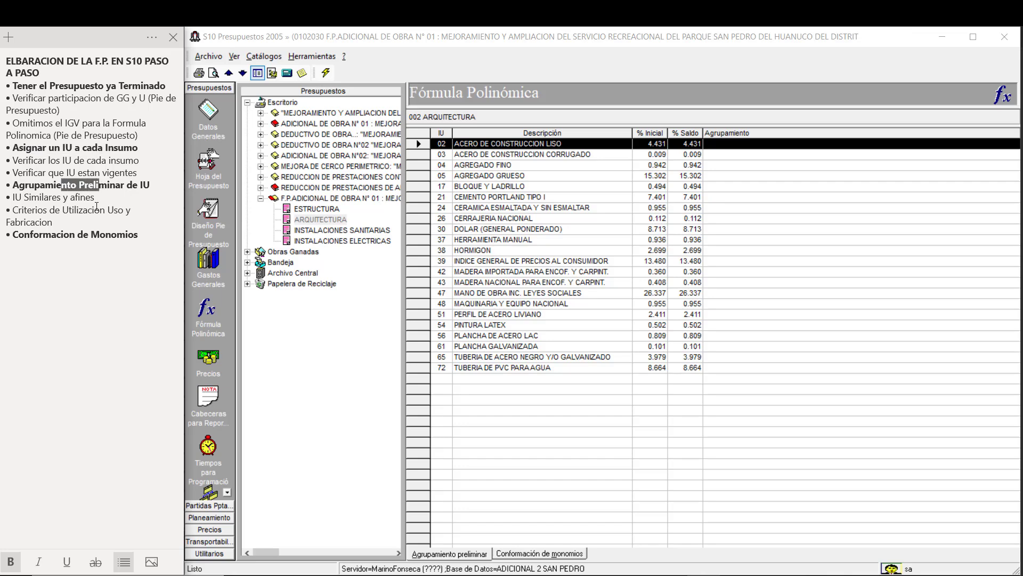
pyautogui.moveTo(63, 235); pyautogui.dragTo(105, 235)
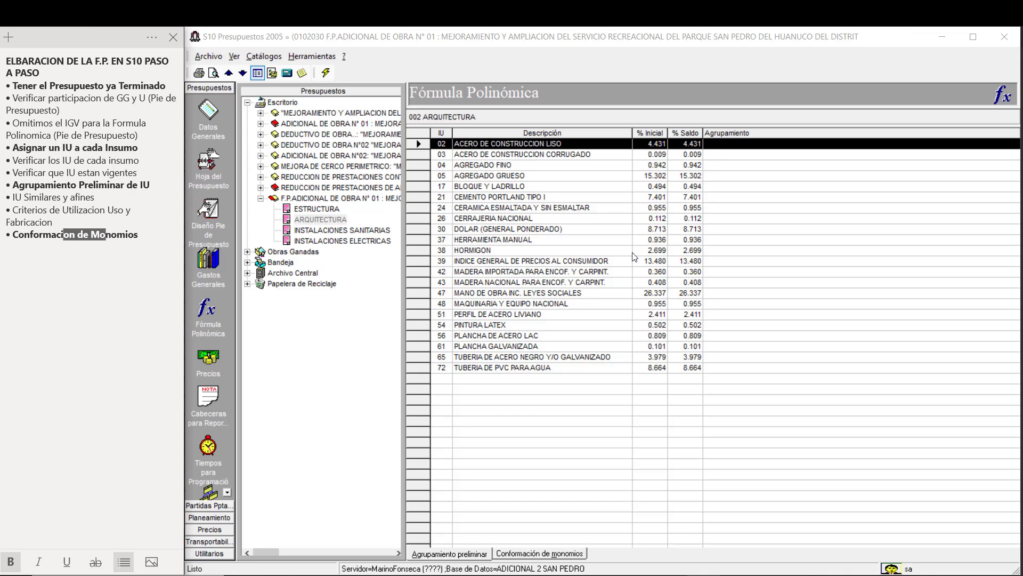
# Step: Generate the polynomial formulas of the INSTALACIONES SANITARIAS and INSTALACIONES ELECTRICAS sub-budgets, confirming each request
pyautogui.click(370, 231)
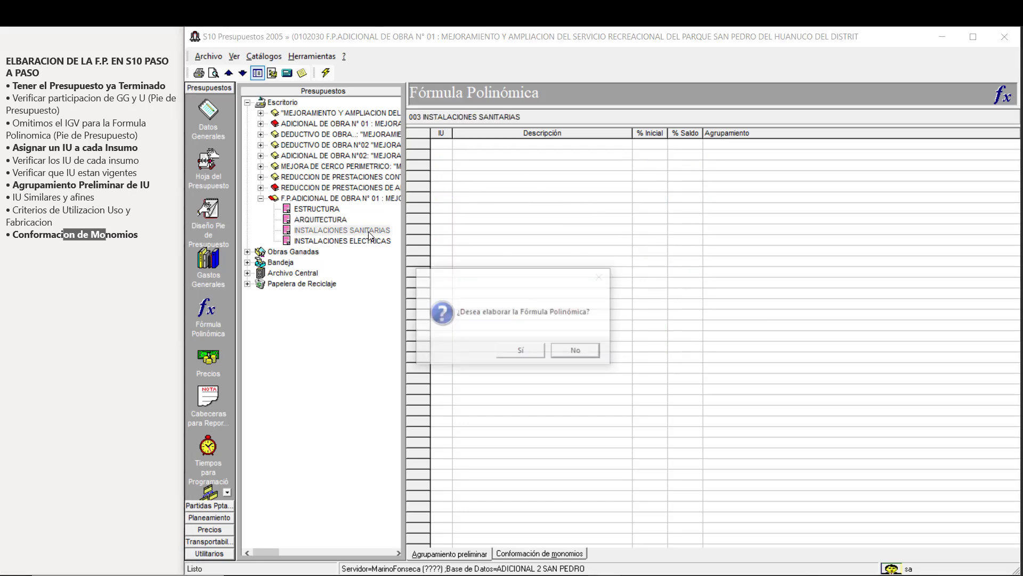
pyautogui.click(520, 351)
pyautogui.click(330, 240)
pyautogui.click(546, 352)
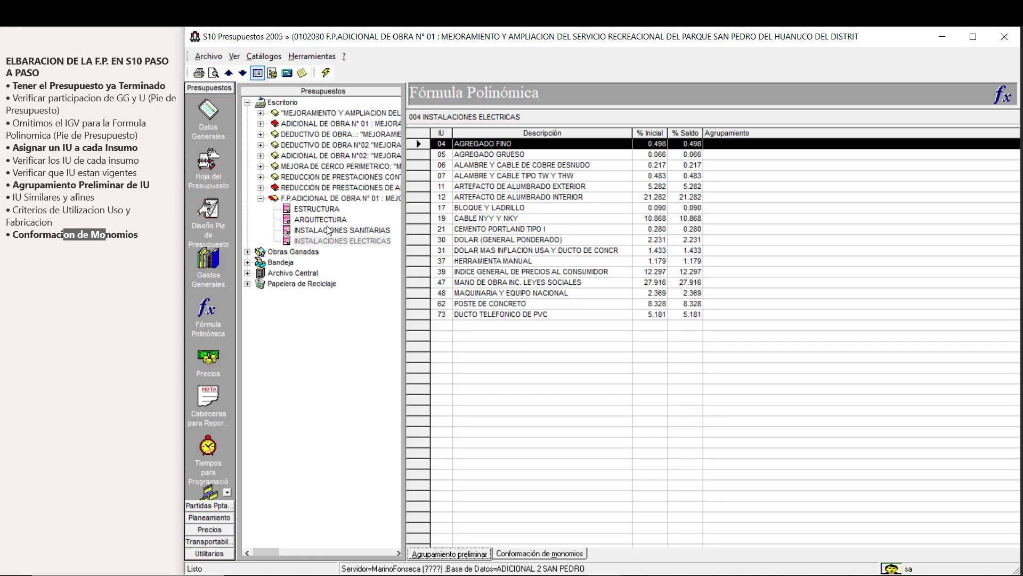
# Step: Review the IU lists in the preliminary grouping of the ESTRUCTURA and ARQUITECTURA formulas for their most representative inputs
pyautogui.click(320, 209)
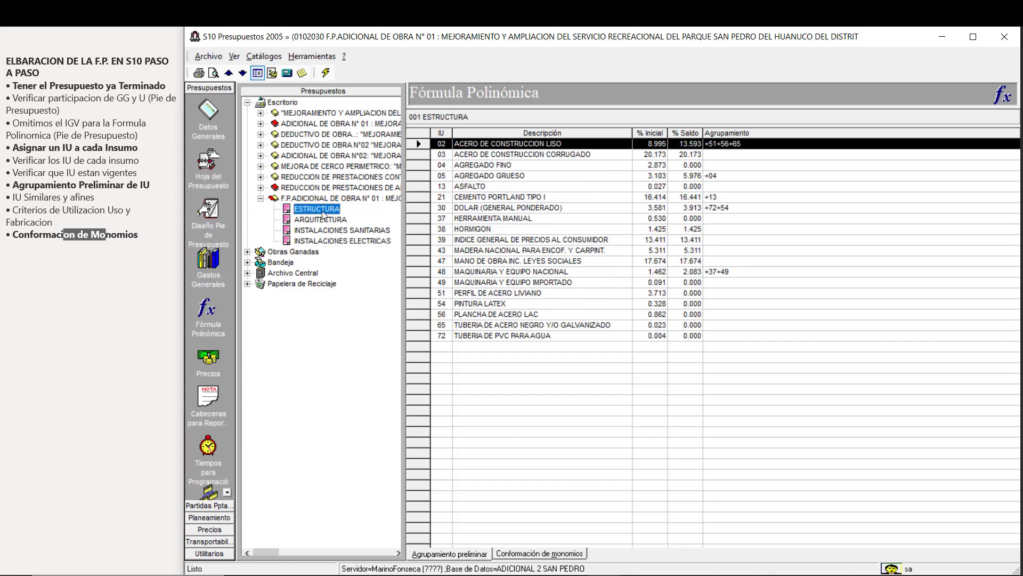
pyautogui.click(506, 197)
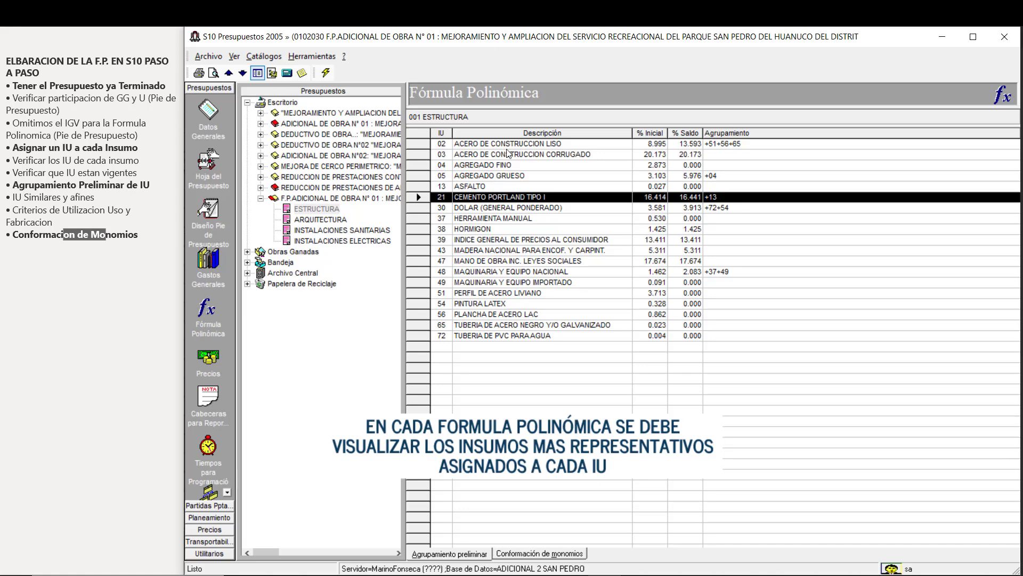
pyautogui.click(343, 221)
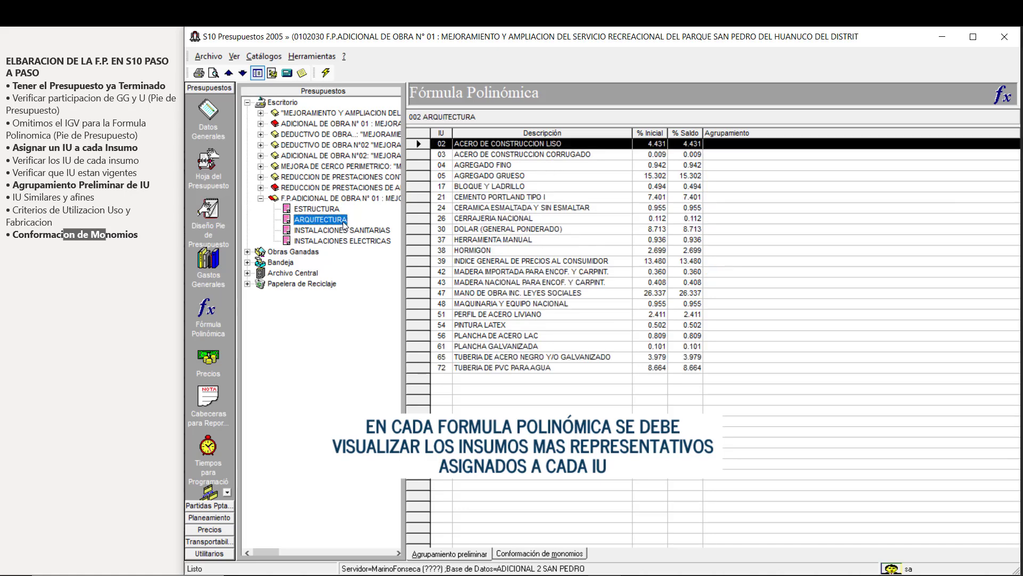
pyautogui.click(493, 186)
pyautogui.click(512, 178)
pyautogui.click(511, 168)
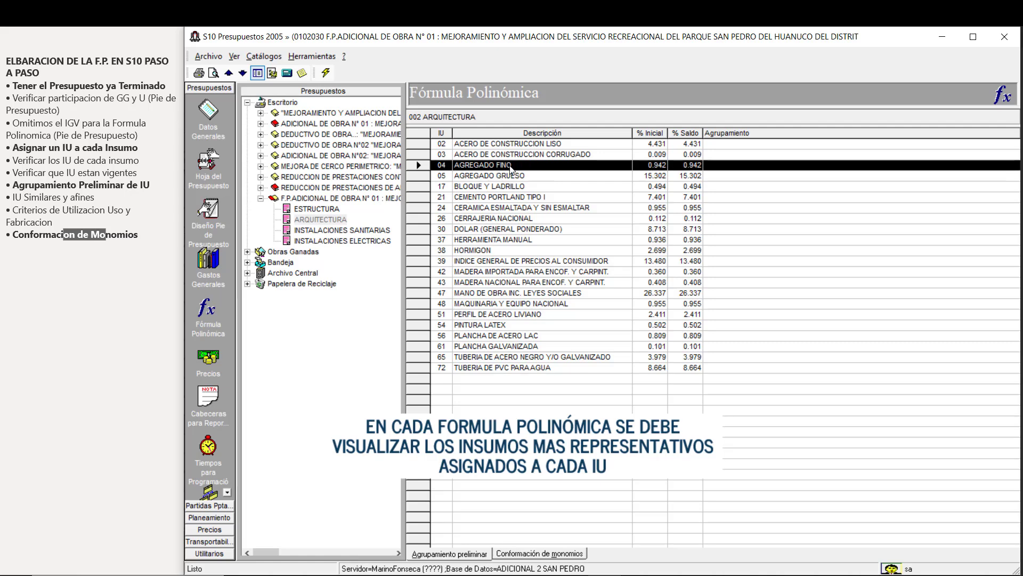
pyautogui.click(511, 179)
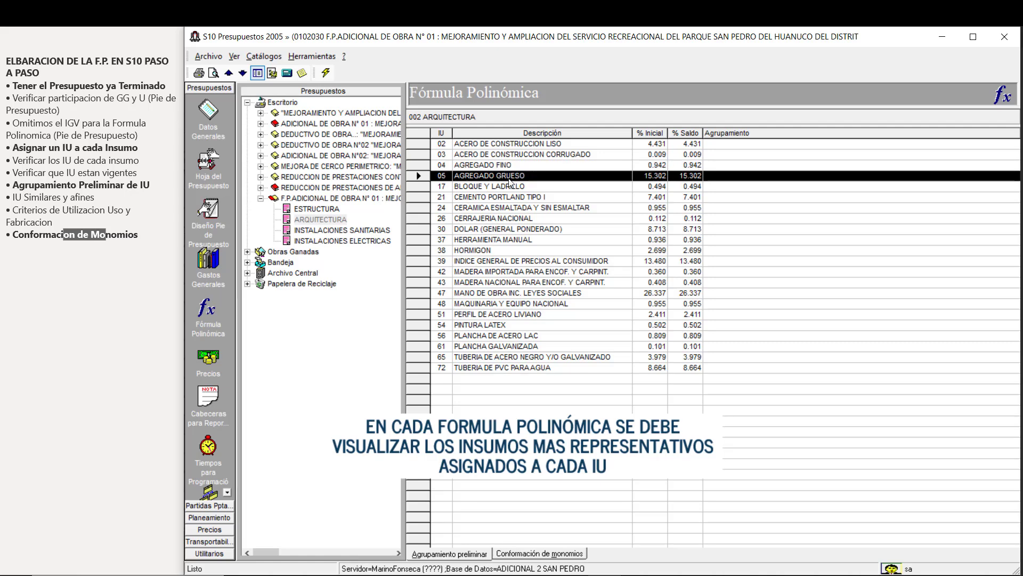
pyautogui.click(526, 146)
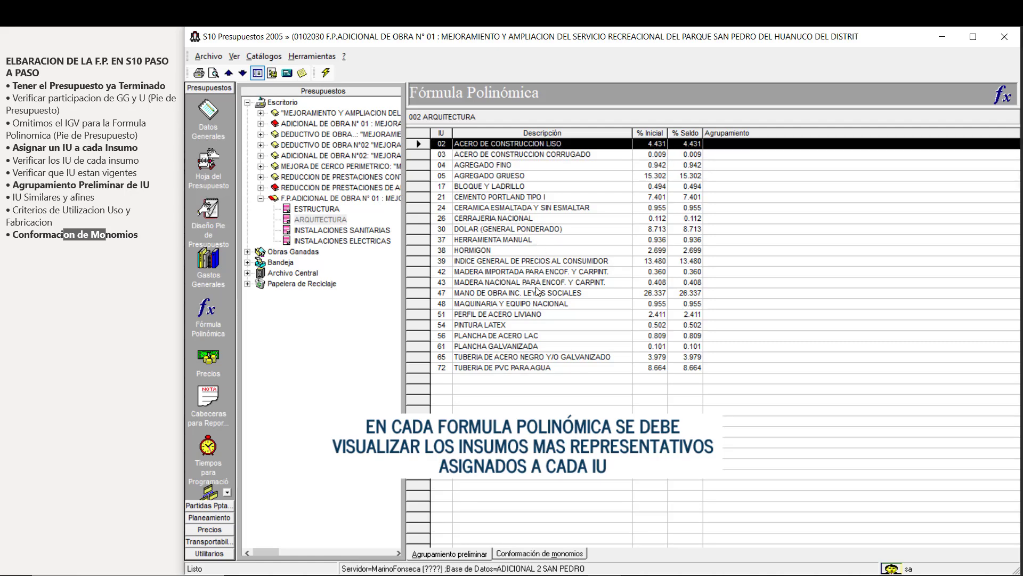
pyautogui.click(532, 358)
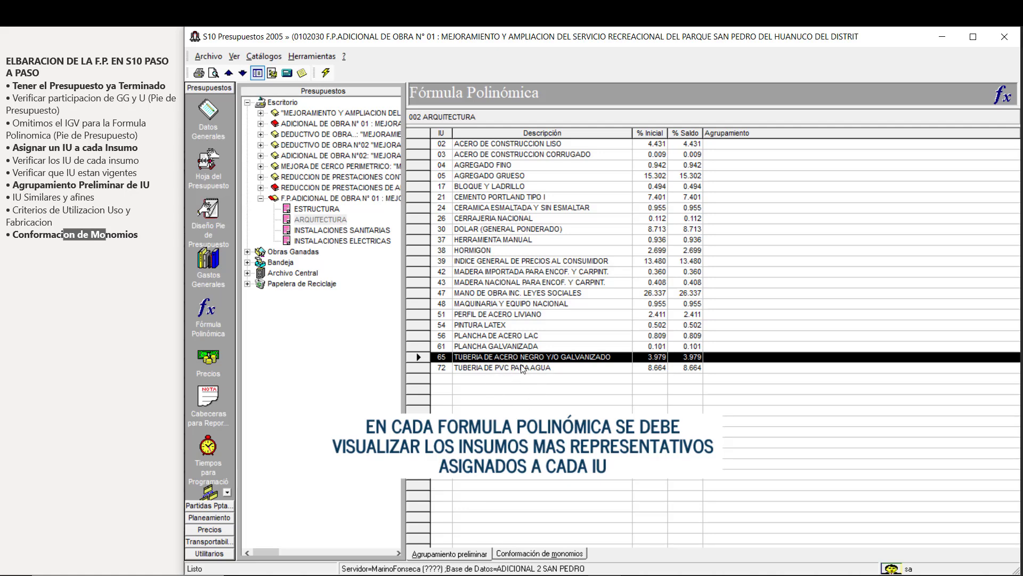
# Step: Review the IU lists of the INSTALACIONES SANITARIAS and INSTALACIONES ELECTRICAS formulas, and return to the ESTRUCTURA formula
pyautogui.click(364, 231)
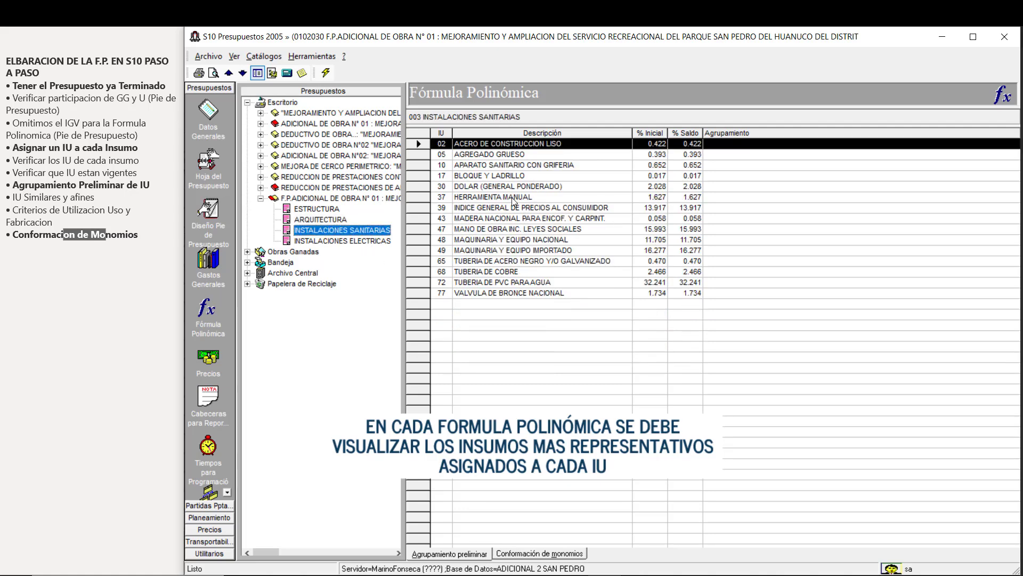
pyautogui.click(516, 284)
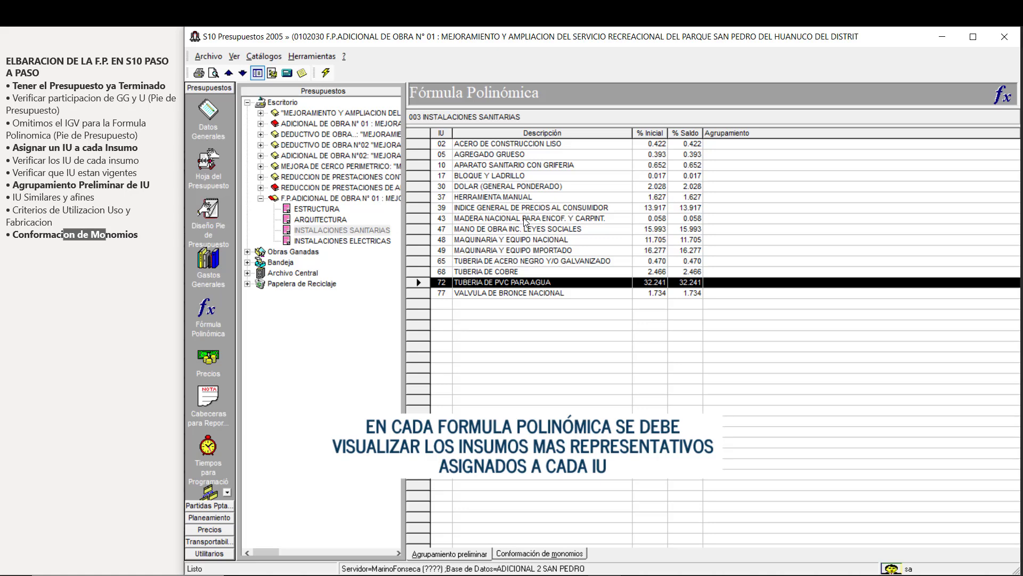
pyautogui.click(362, 241)
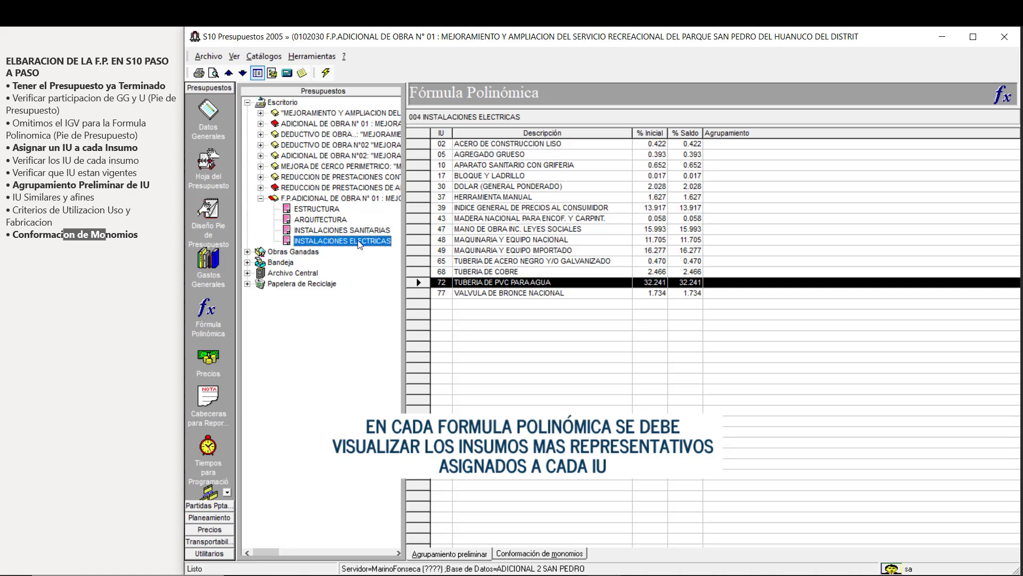
pyautogui.click(513, 188)
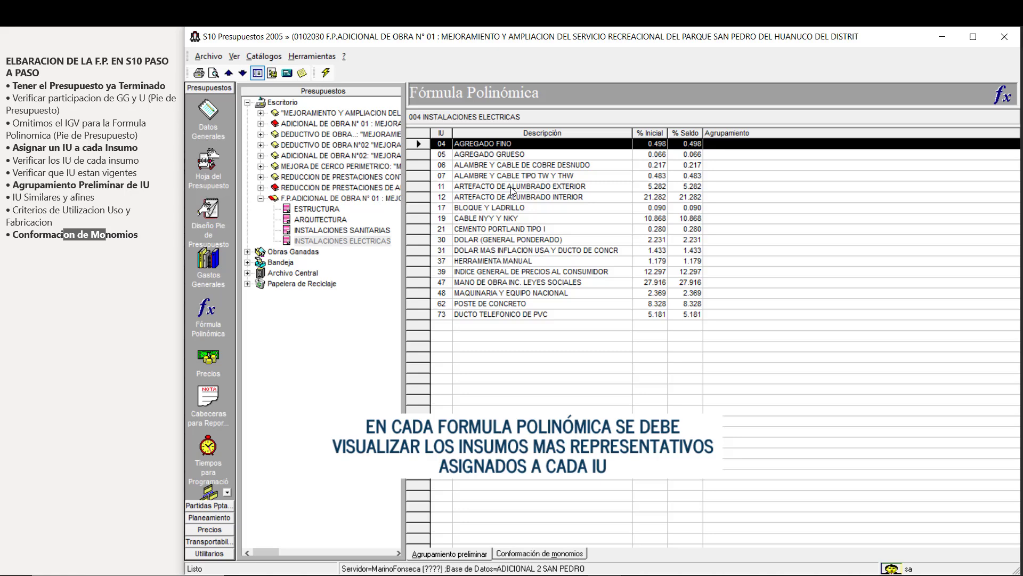
pyautogui.doubleClick(482, 187)
pyautogui.click(560, 352)
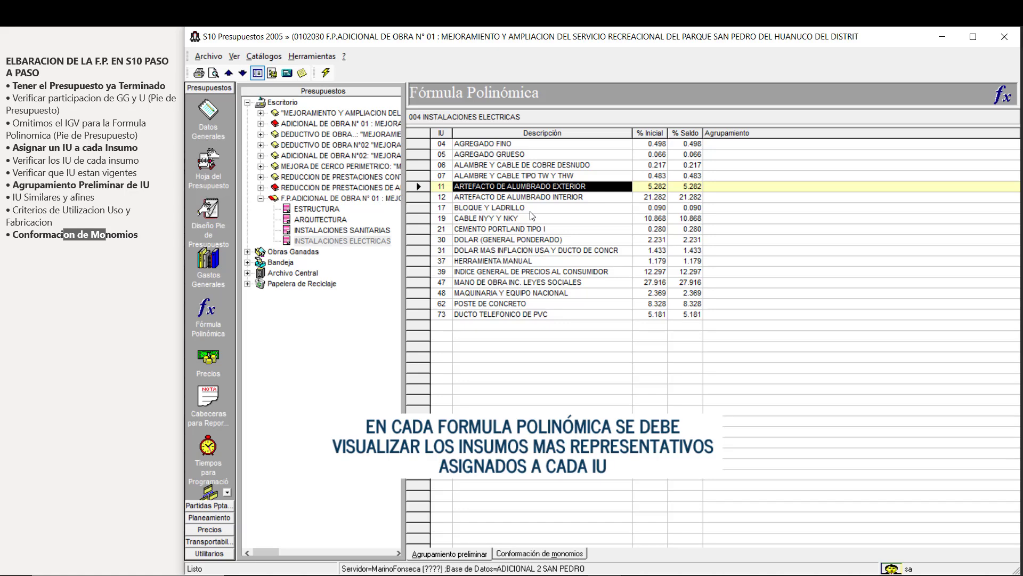
pyautogui.click(311, 198)
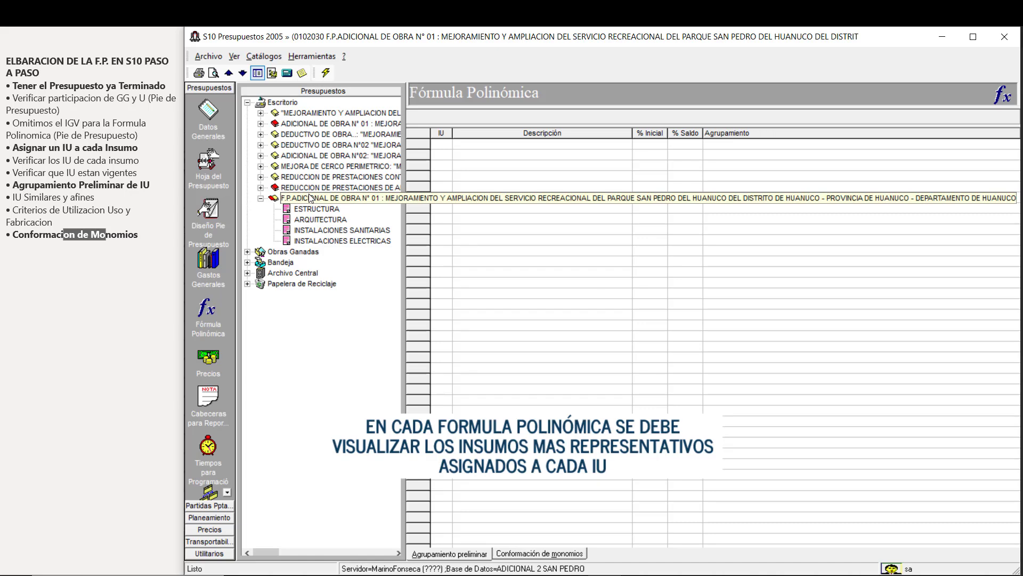
pyautogui.click(308, 210)
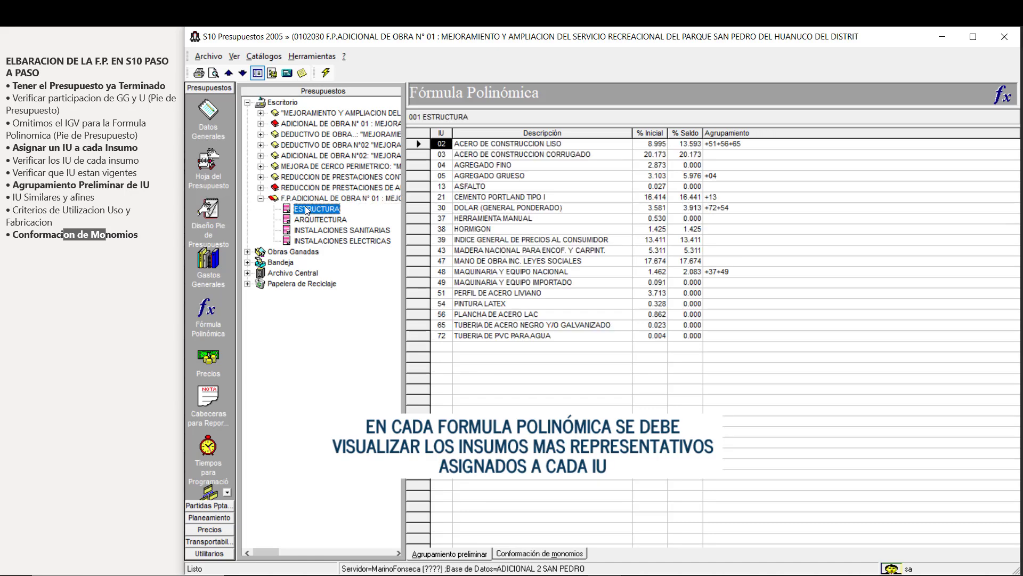
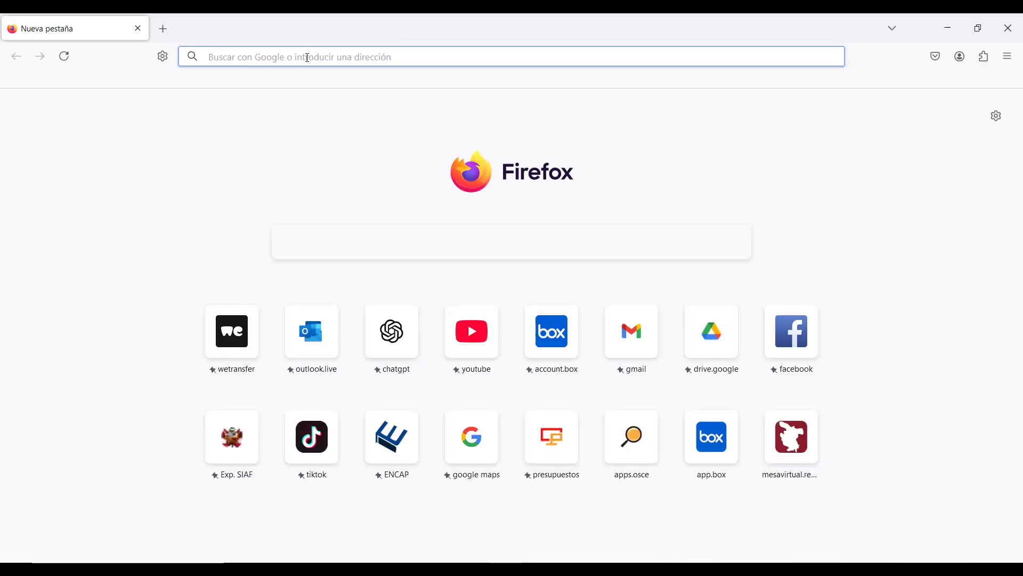
# Step: Switch to Firefox and go to the login page of presupuestos.pe
pyautogui.write('PRESI')
pyautogui.press('BackSpace')
pyautogui.write('UPUESTos.pe/')
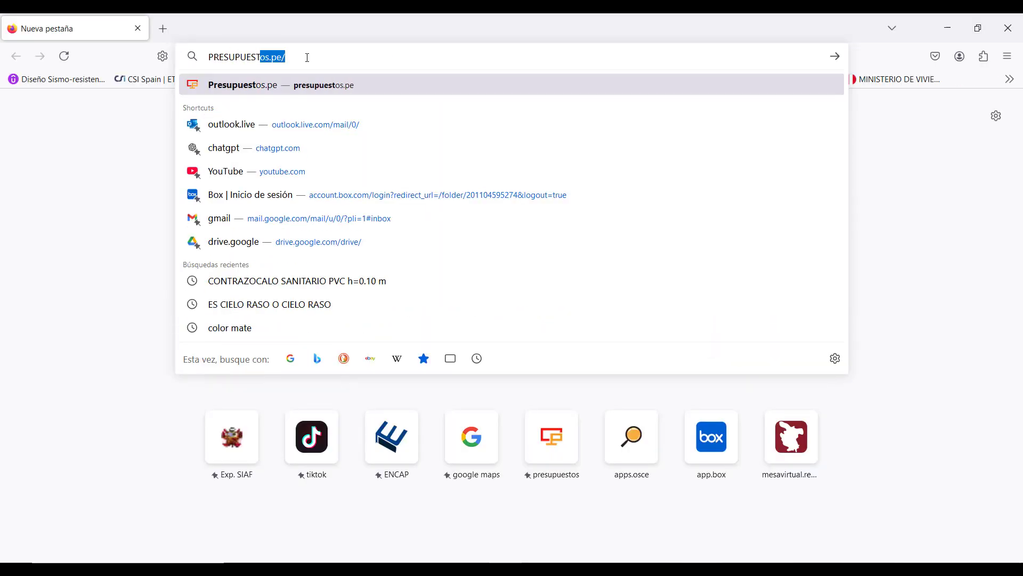
pyautogui.click(251, 146)
pyautogui.click(188, 216)
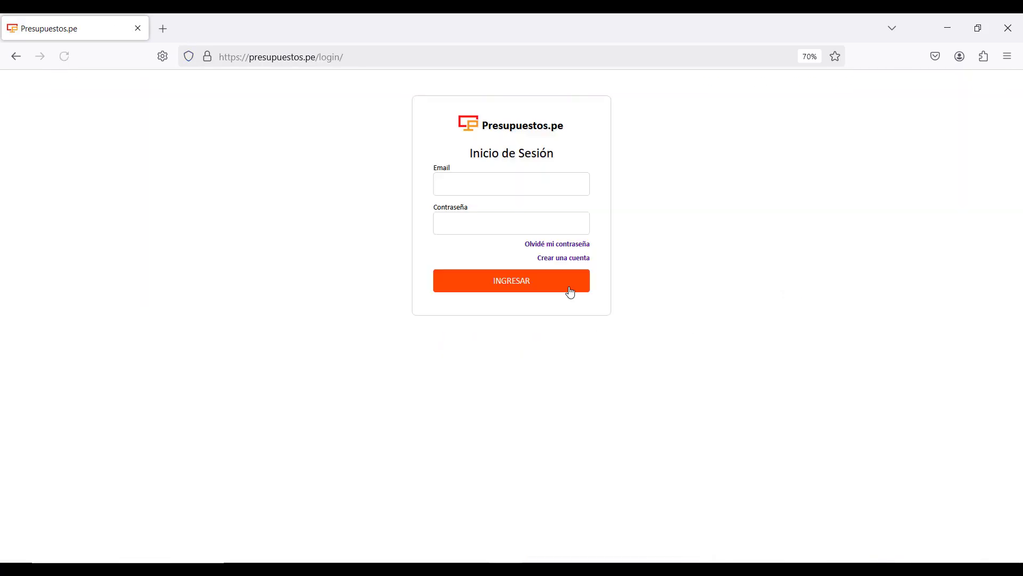
# Step: Log in to Presupuestos.pe with the saved account e-mail and password
pyautogui.click(511, 184)
pyautogui.click(495, 198)
pyautogui.press('Return')
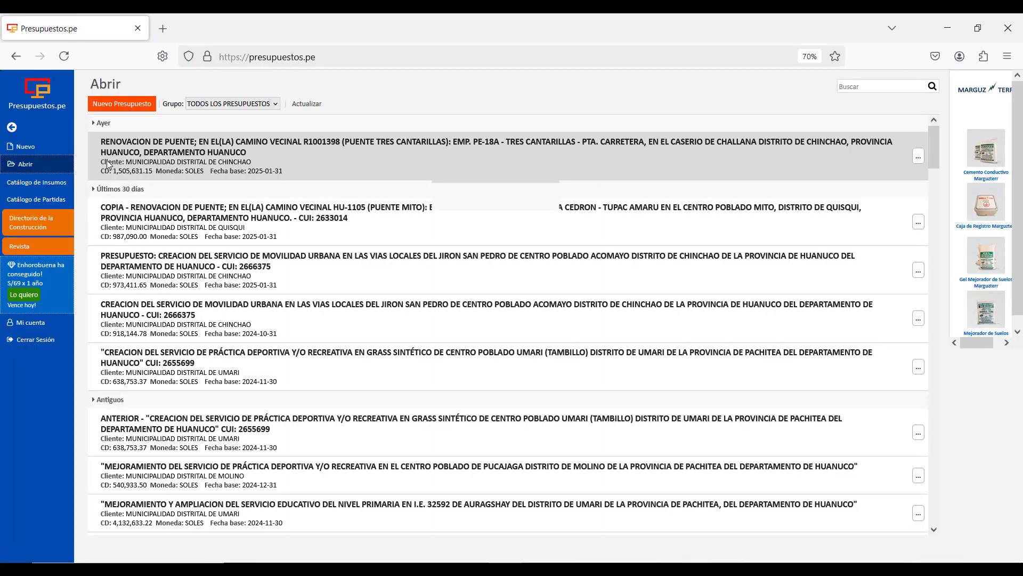
# Step: Open the polynomial formula of the R1001398 (PUENTE TRES CANTARILLAS) bridge budget and inspect the monomial choices for IU 47 - MANO DE OBRA
pyautogui.click(236, 241)
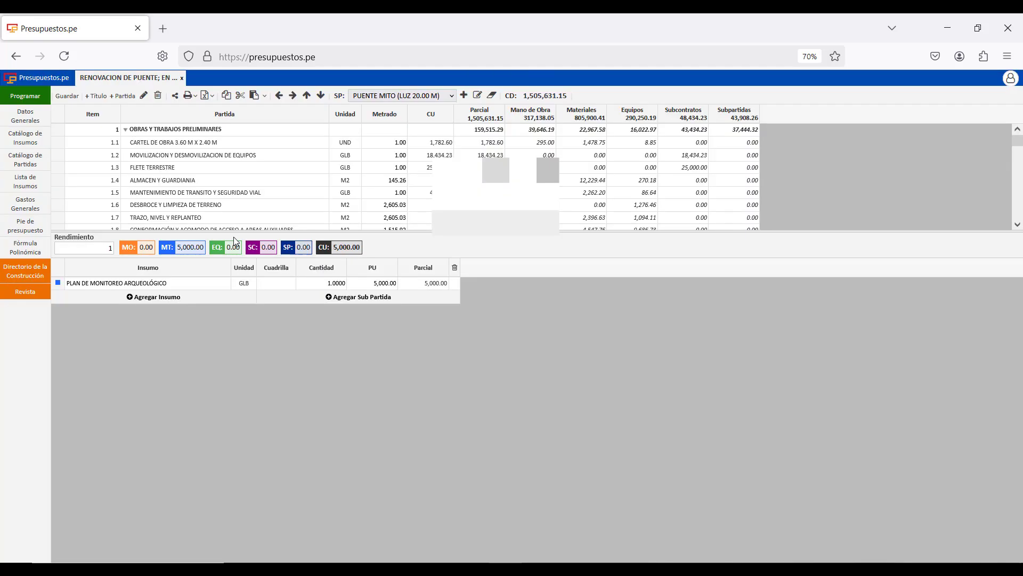
pyautogui.click(26, 247)
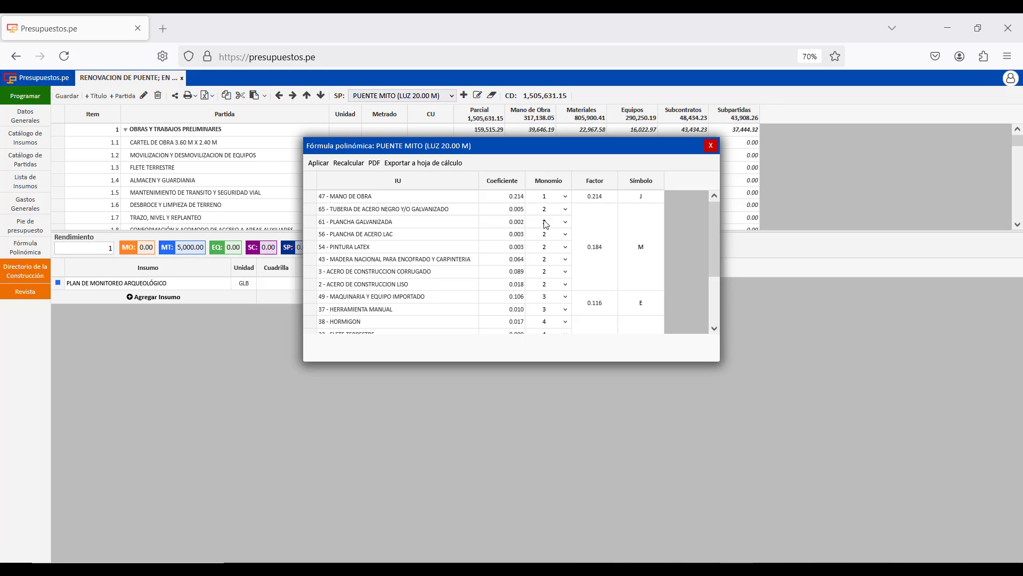
pyautogui.click(560, 199)
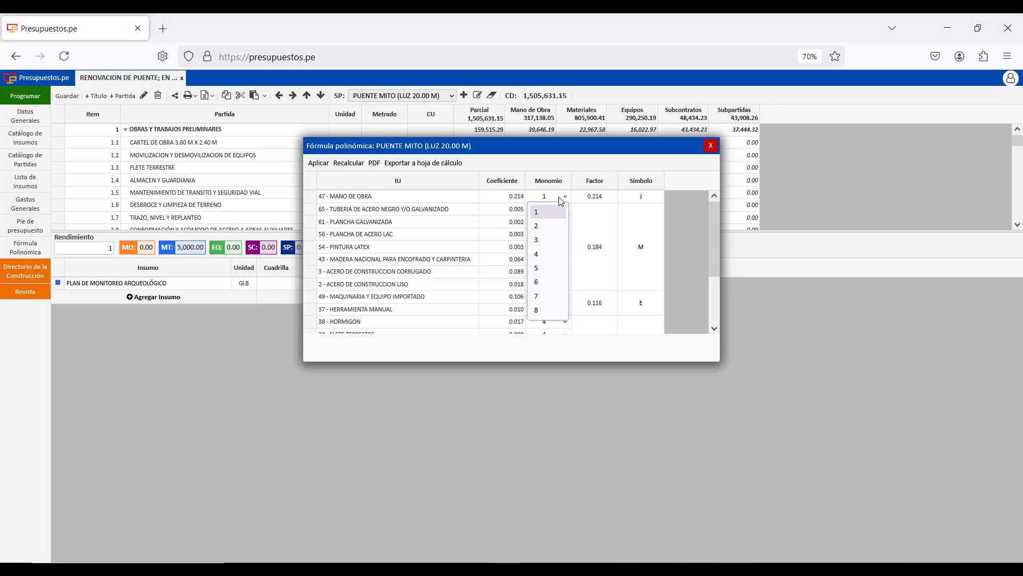
pyautogui.click(561, 201)
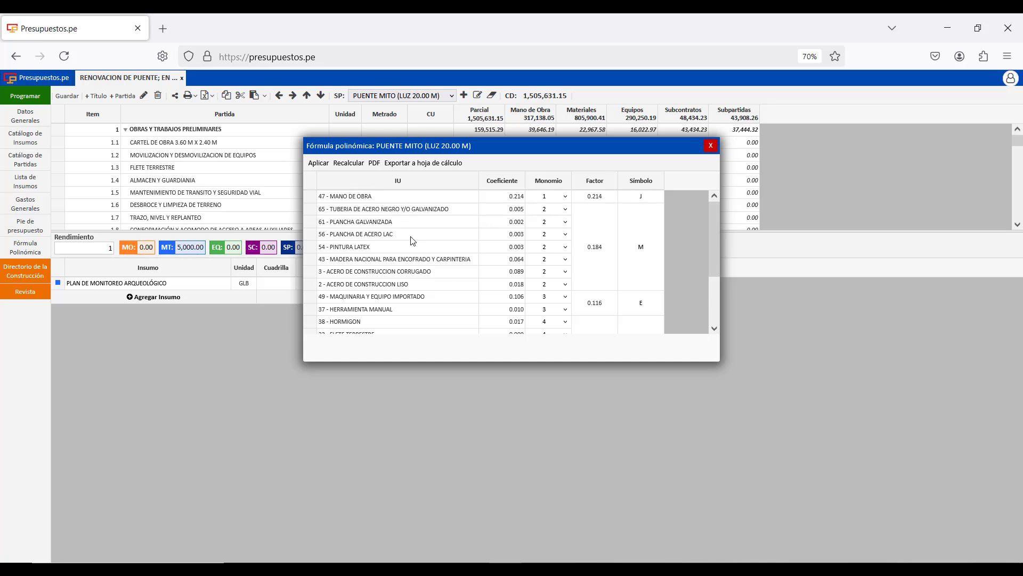
pyautogui.scroll(-3, 395, 240)
pyautogui.scroll(3, 386, 238)
pyautogui.click(558, 197)
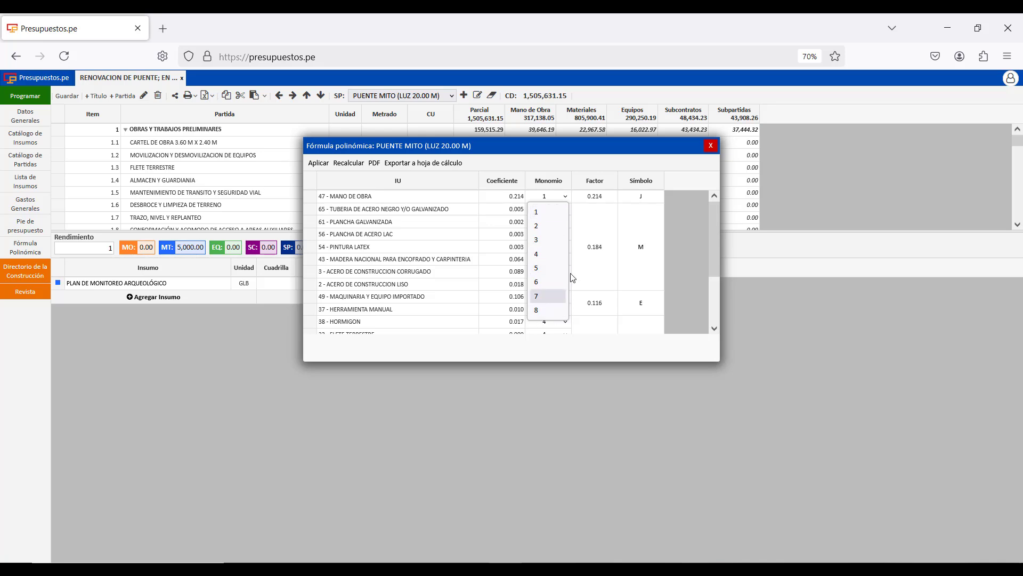
pyautogui.click(554, 201)
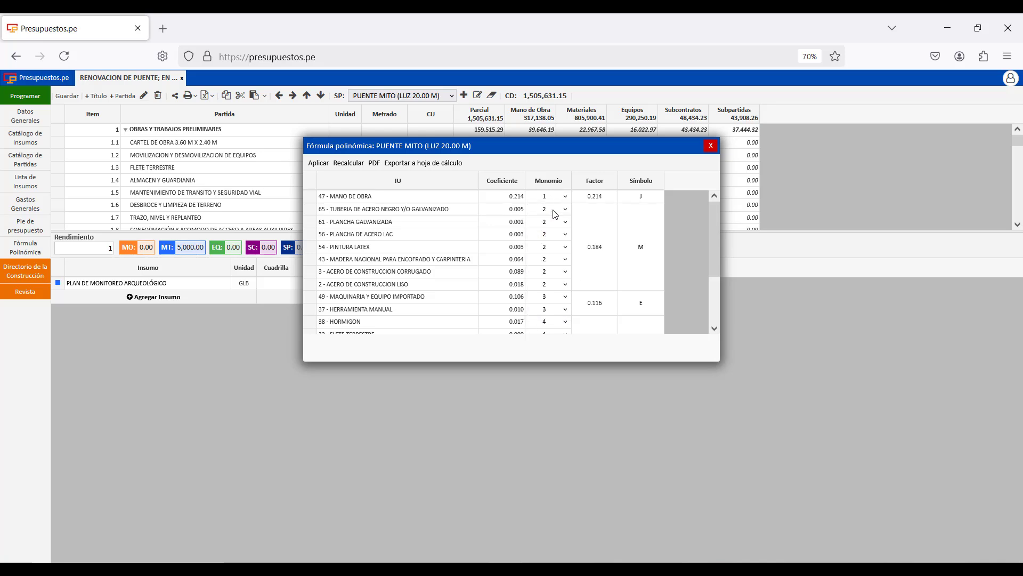
# Step: Generate the PDF of the PUENTE MITO (LUZ 20.00 M) polynomial formula and review its table of monomials and coefficients
pyautogui.click(375, 164)
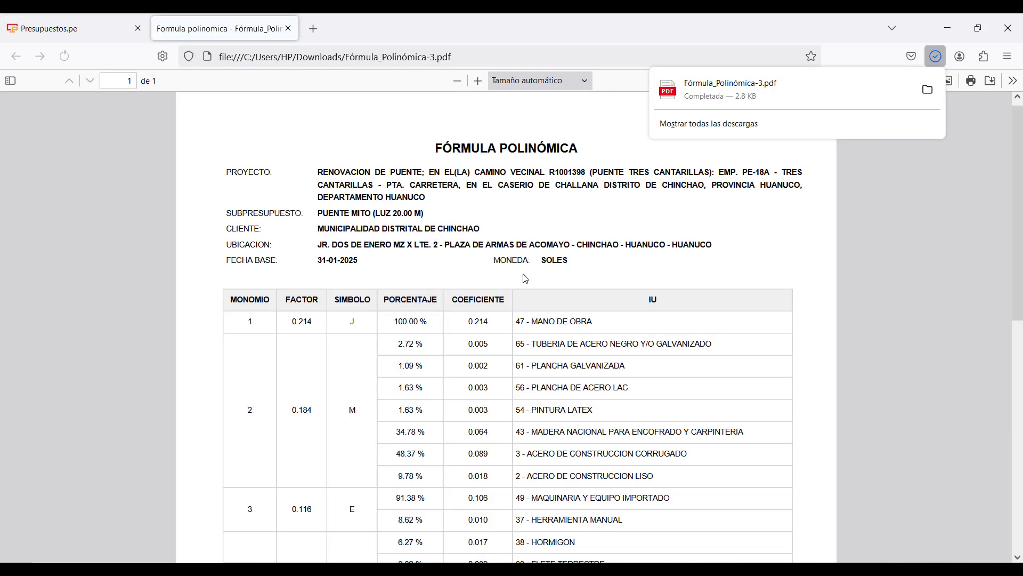
pyautogui.scroll(-4, 496, 271)
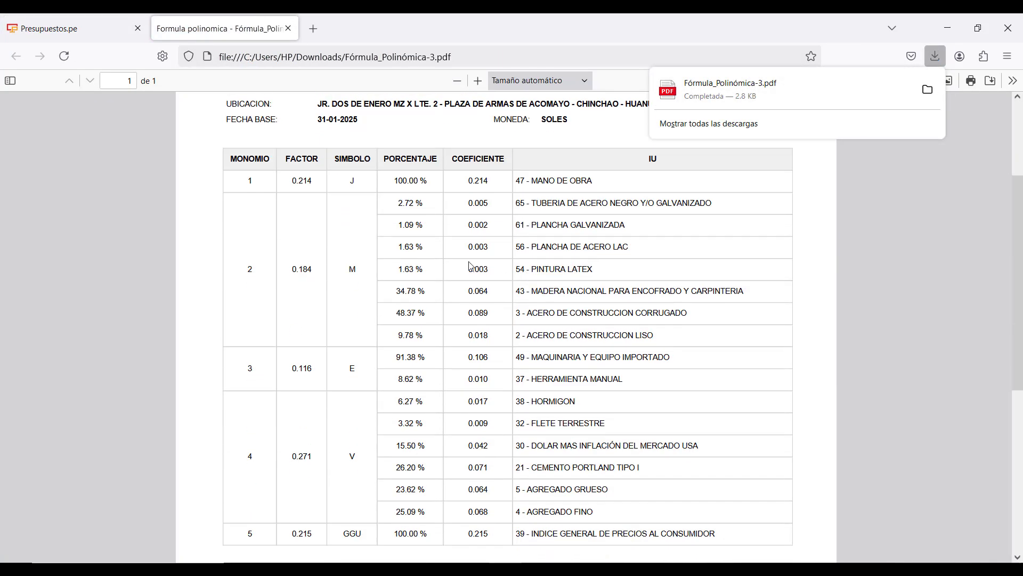
pyautogui.click(565, 241)
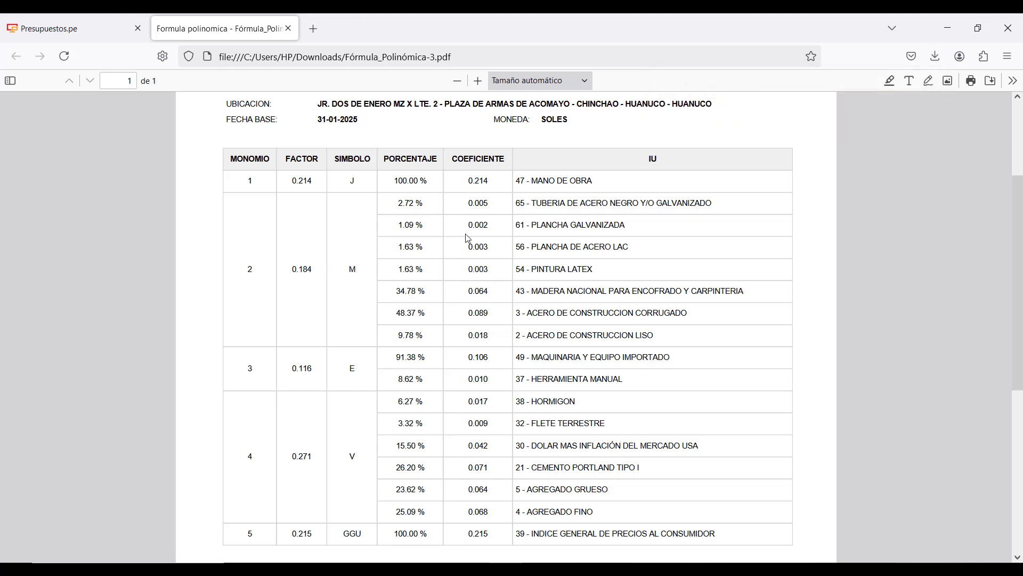
pyautogui.moveTo(469, 206); pyautogui.dragTo(469, 202)
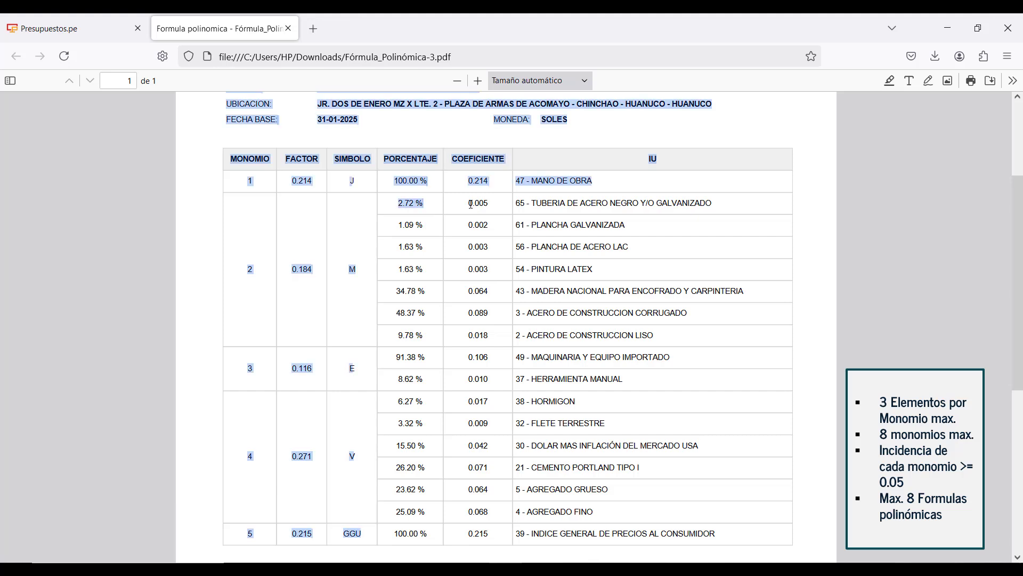
pyautogui.click(485, 224)
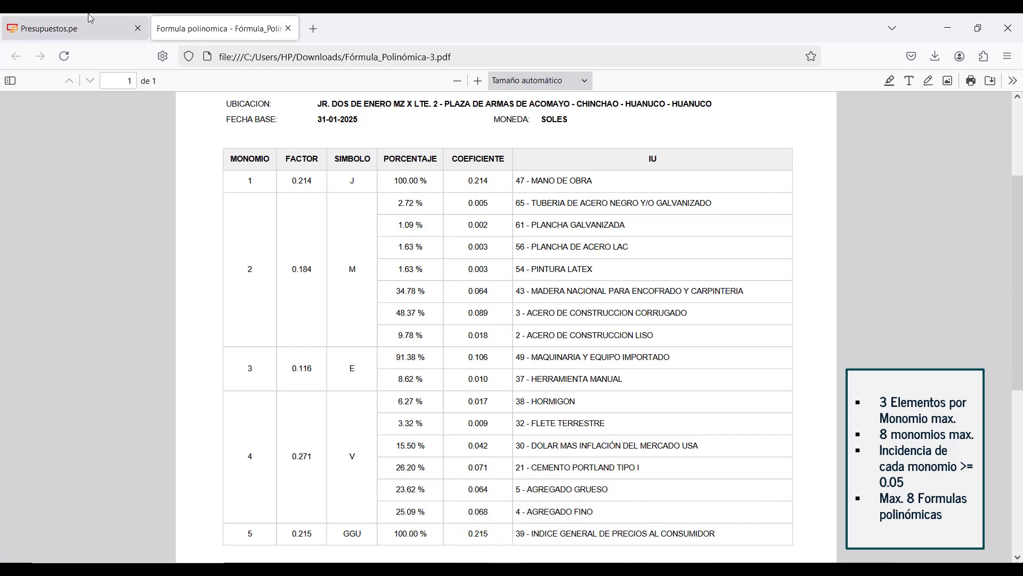
# Step: Return to the web formula editor and reassign IU 61 - PLANCHA GALVANIZADA and IU 54 - PINTURA LATEX from monomial 2 to other monomials
pyautogui.click(108, 26)
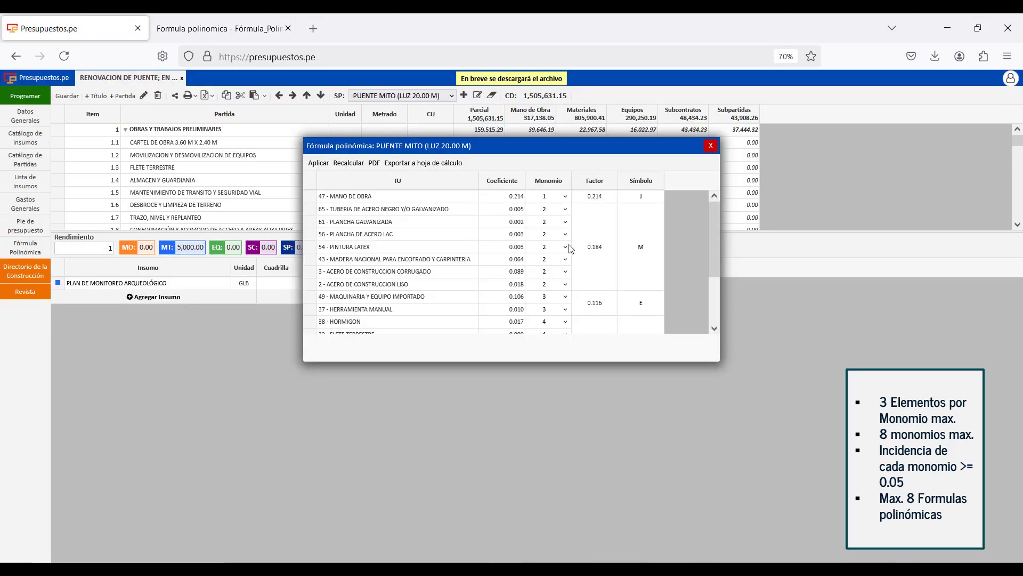
pyautogui.click(513, 221)
pyautogui.doubleClick(524, 221)
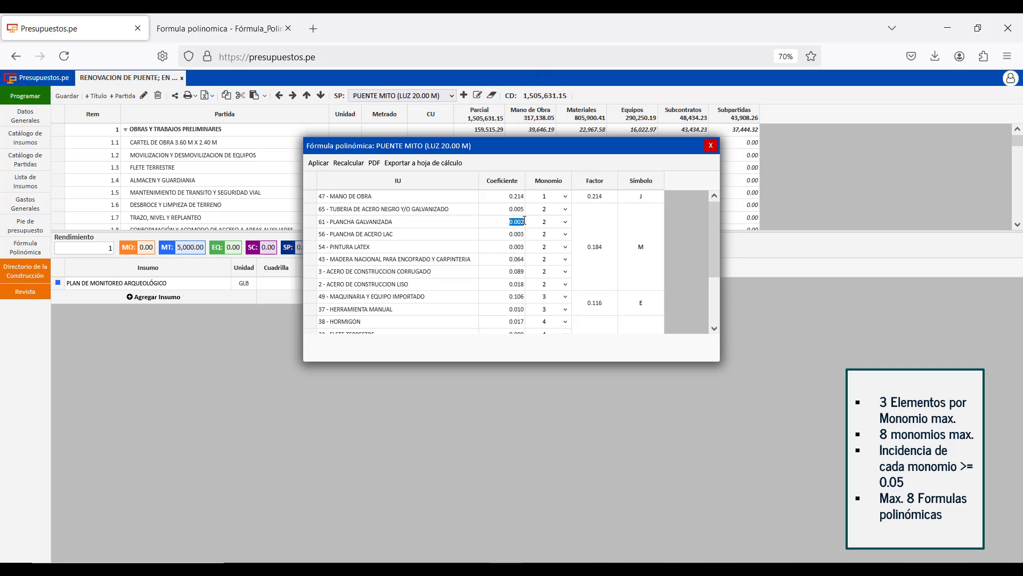
pyautogui.scroll(-2, 561, 228)
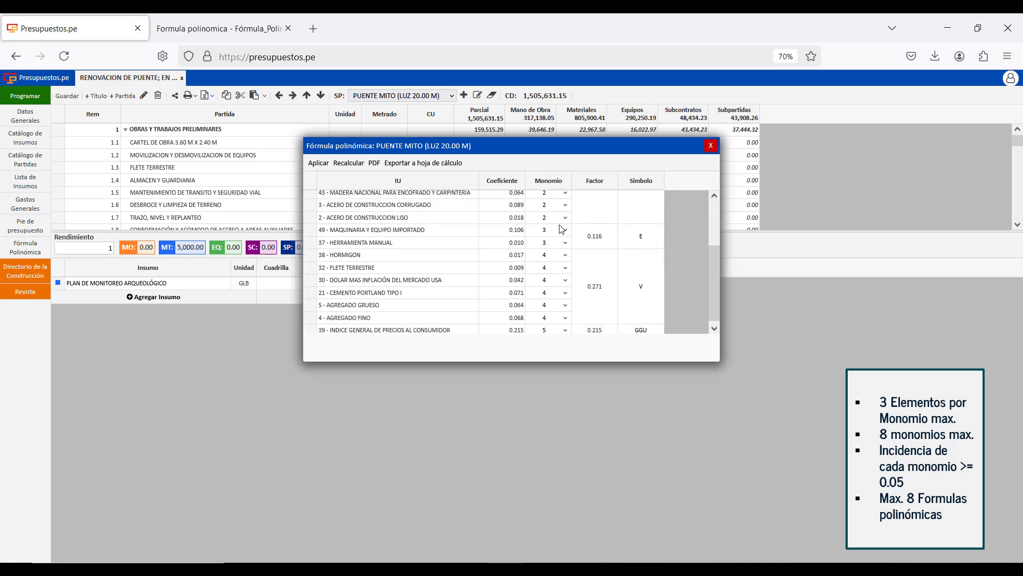
pyautogui.scroll(1, 552, 335)
pyautogui.scroll(1, 536, 321)
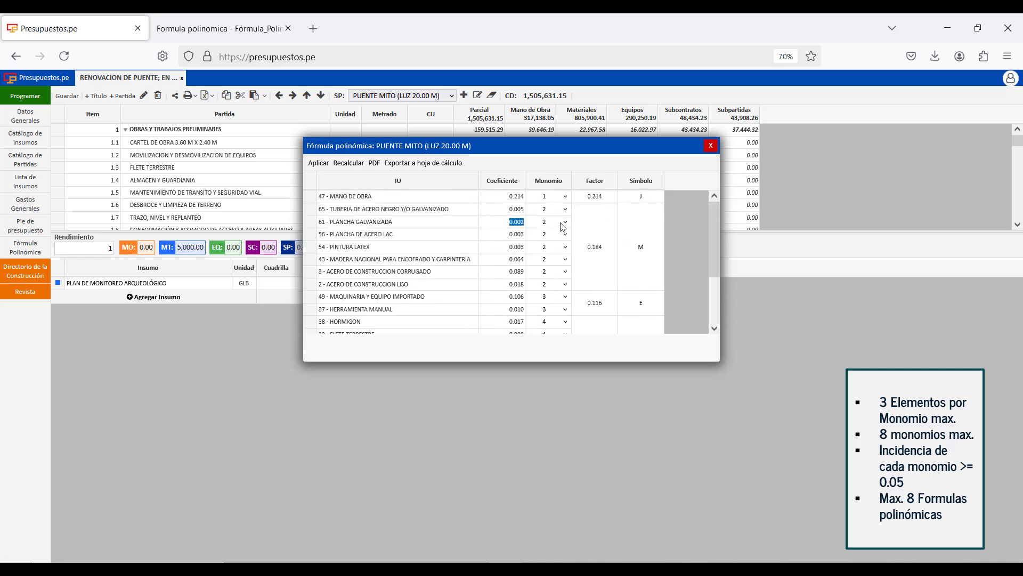
pyautogui.click(564, 223)
pyautogui.click(544, 306)
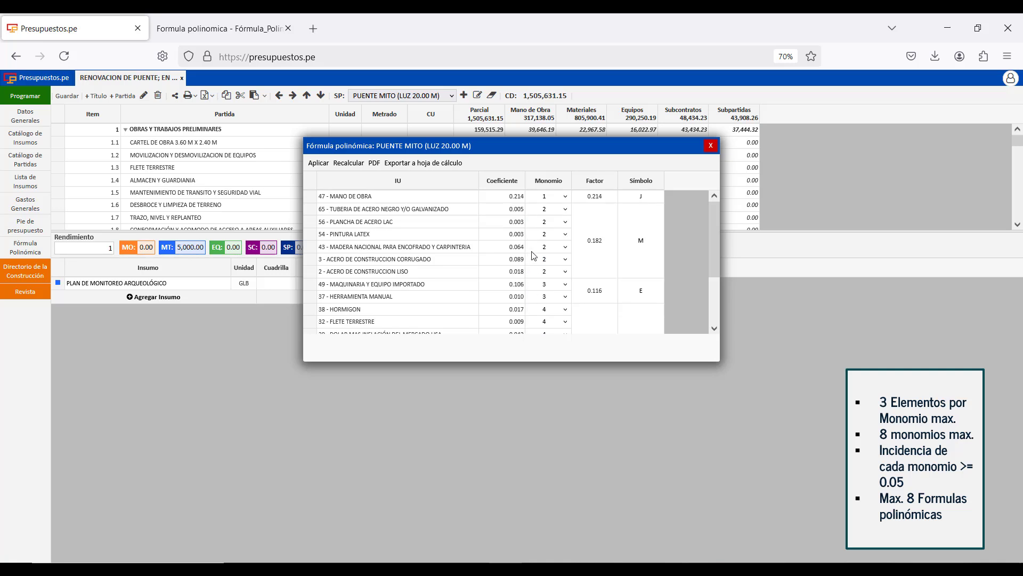
pyautogui.click(542, 236)
pyautogui.click(540, 336)
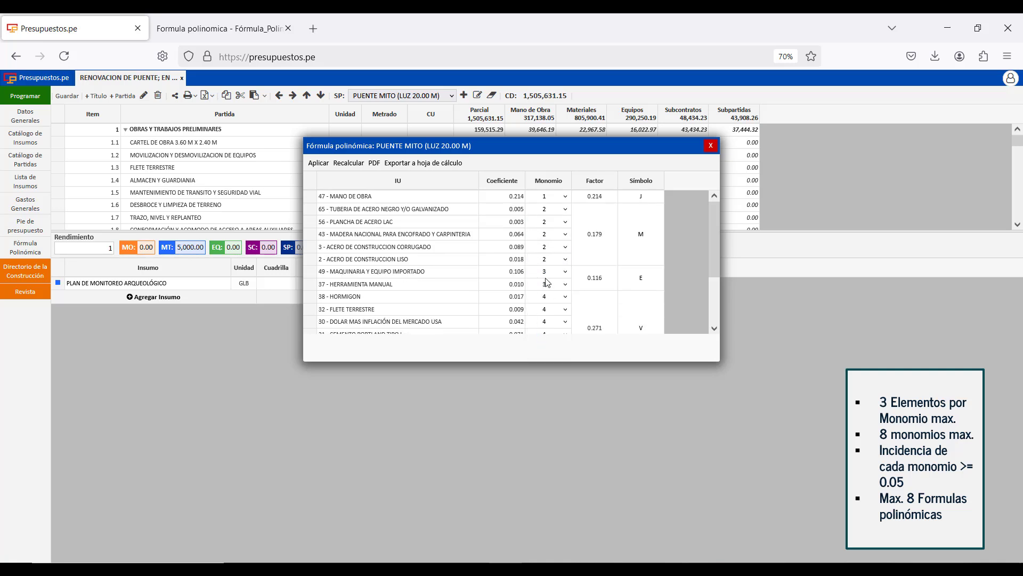
# Step: Reassign IU 3 - ACERO DE CONSTRUCCION CORRUGADO from monomial 2 to monomial 8 and apply the polynomial formula
pyautogui.click(547, 249)
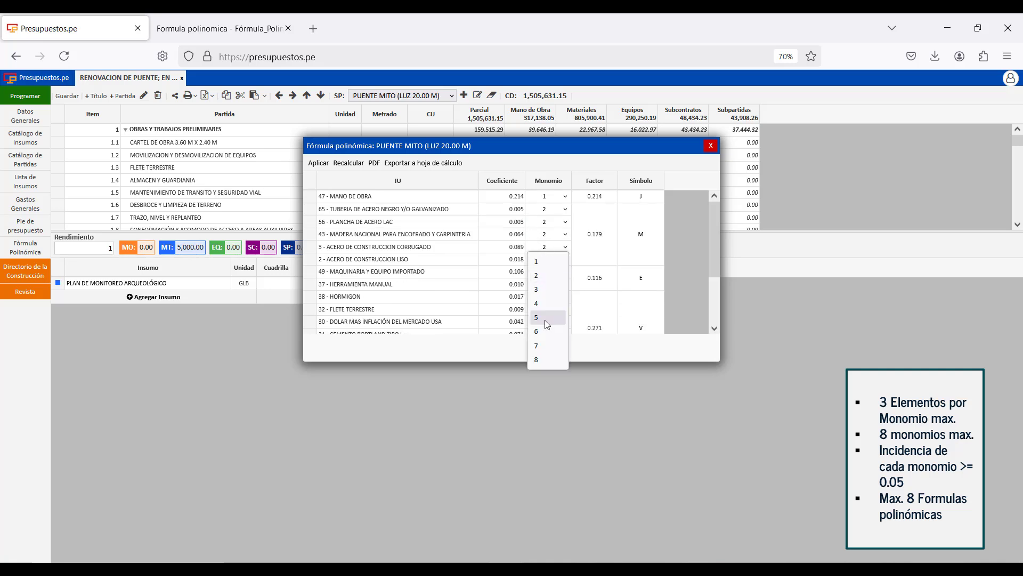
pyautogui.click(536, 359)
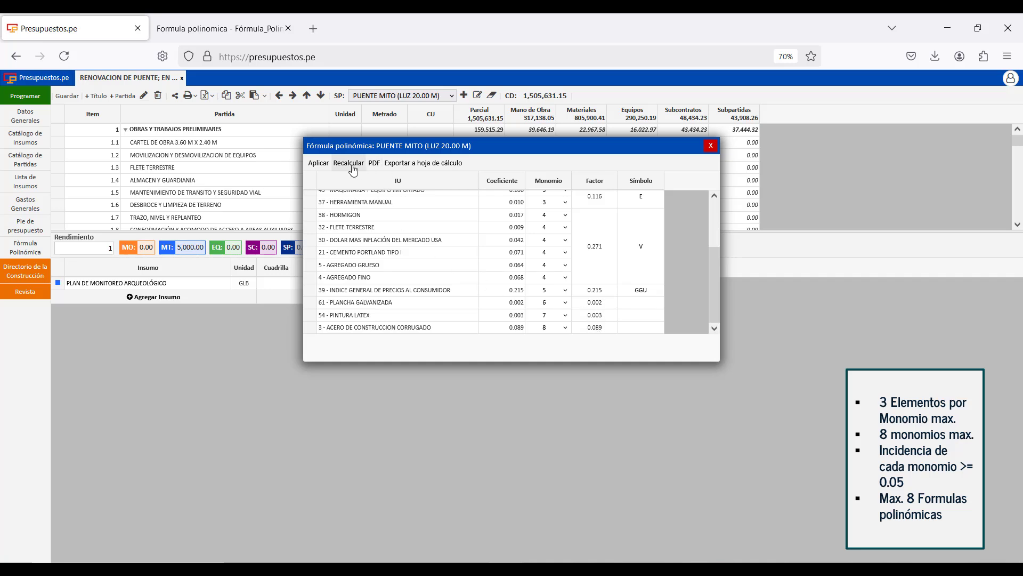
pyautogui.click(321, 163)
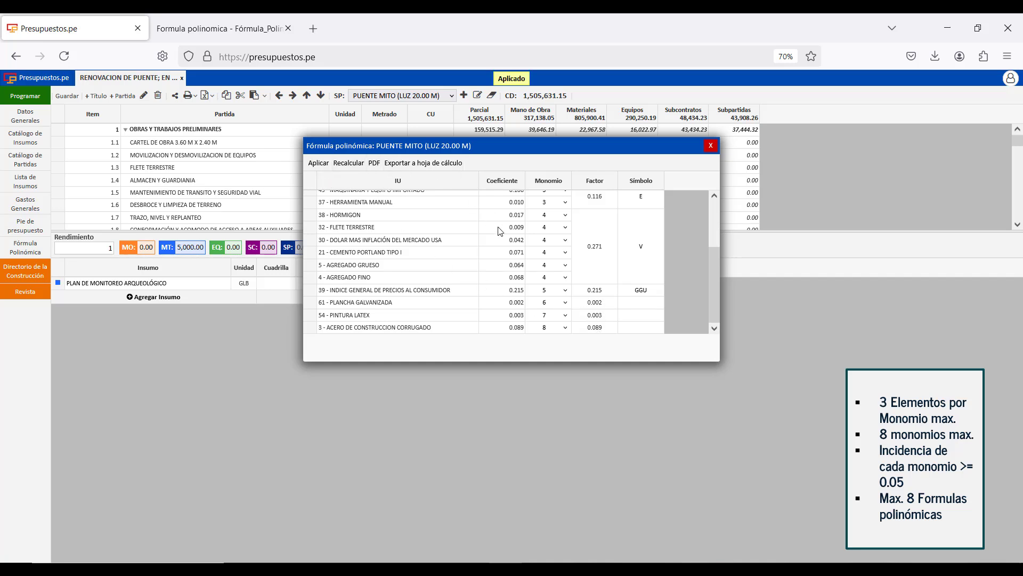
# Step: Generate the updated PDF of the PUENTE MITO (LUZ 20.00 M) formula and review the elements grouped in each monomial
pyautogui.click(375, 163)
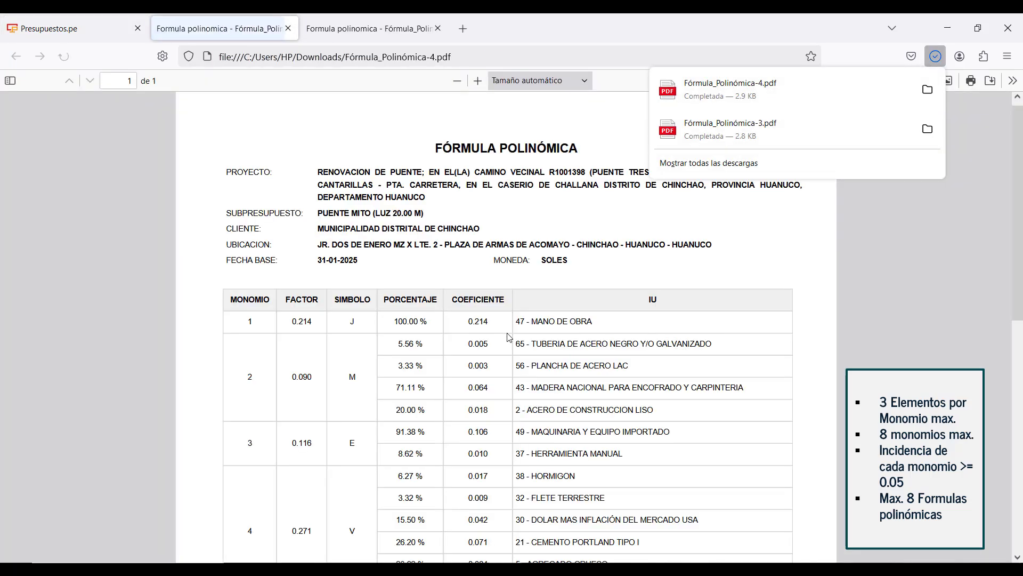
pyautogui.scroll(-3, 510, 336)
pyautogui.scroll(-2, 510, 337)
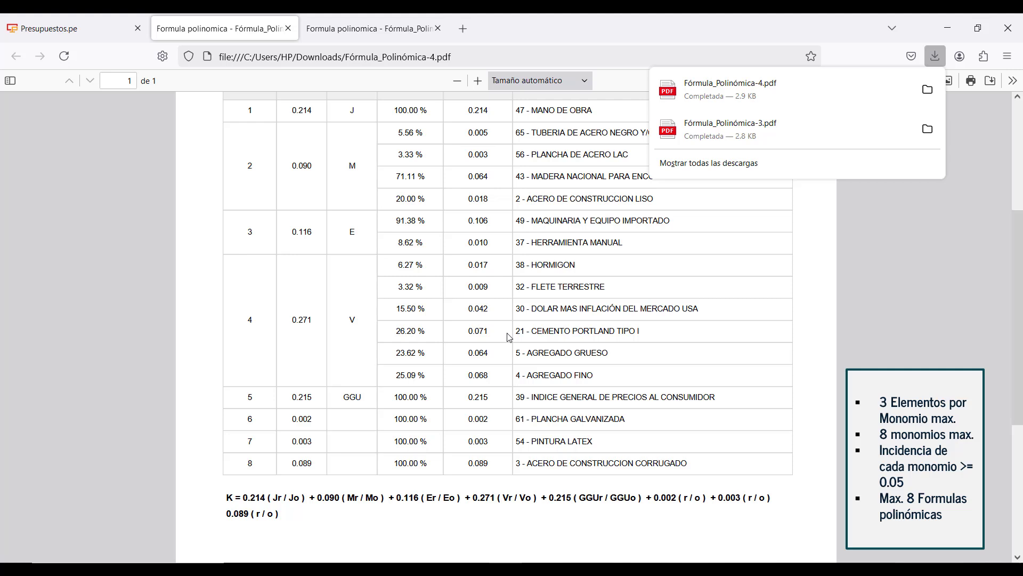
pyautogui.moveTo(443, 267); pyautogui.dragTo(555, 353)
pyautogui.click(484, 387)
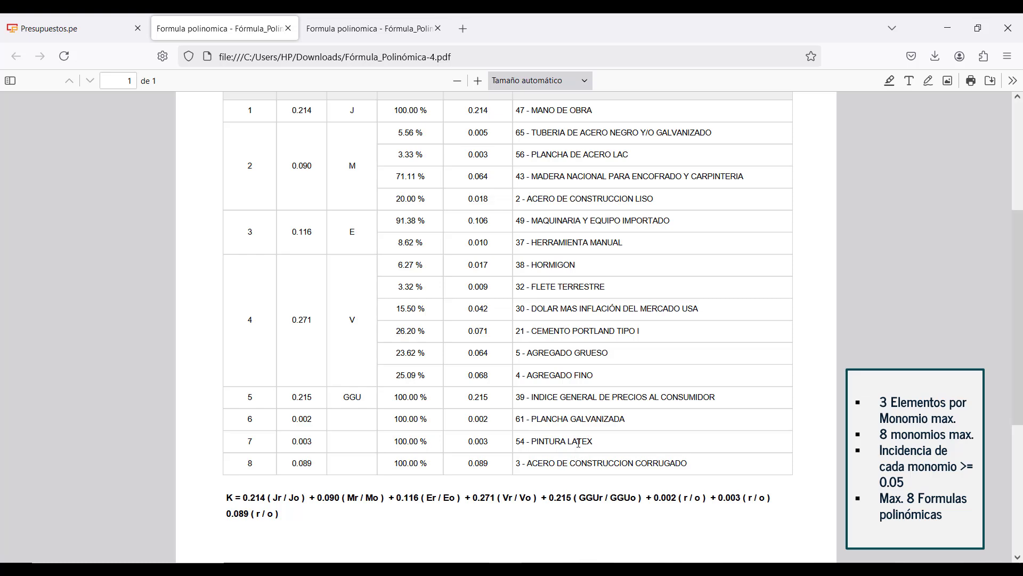
# Step: Close the web polynomial formula of PUENTE MITO (LUZ 20.00 M) and go back to browse the list of saved budgets
pyautogui.click(48, 29)
pyautogui.click(710, 143)
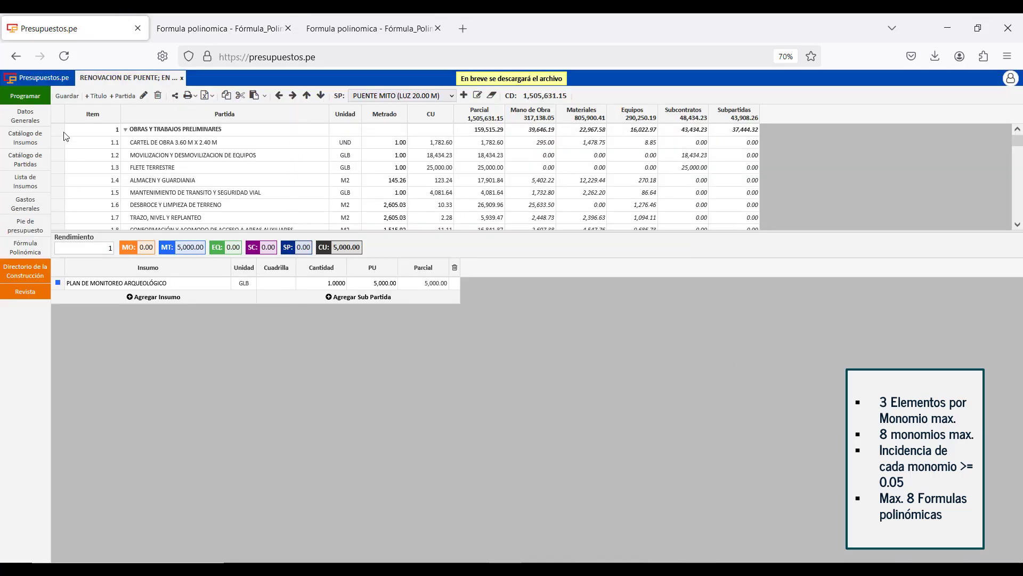
pyautogui.click(38, 80)
pyautogui.scroll(-2, 326, 320)
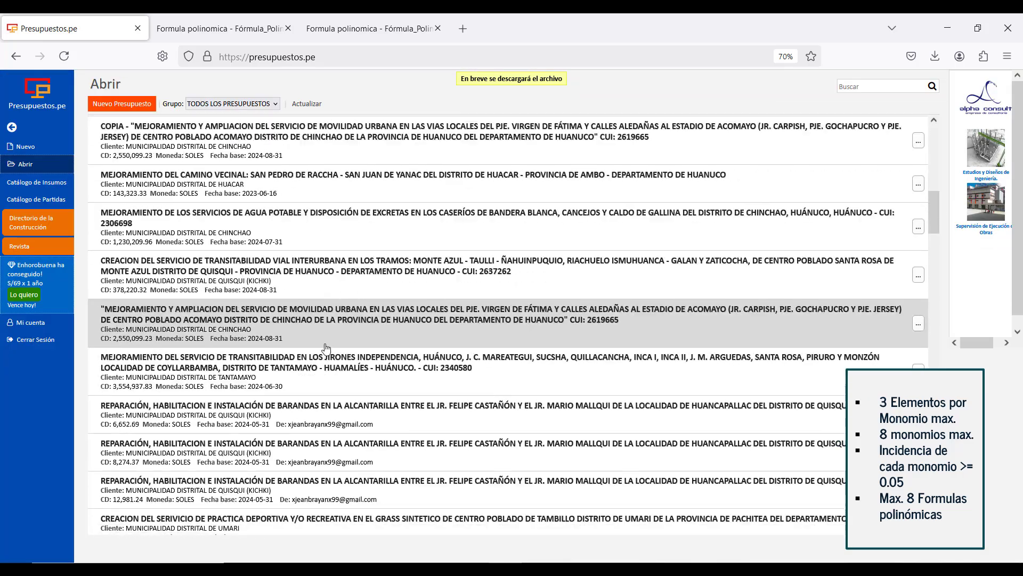
pyautogui.scroll(-10, 326, 348)
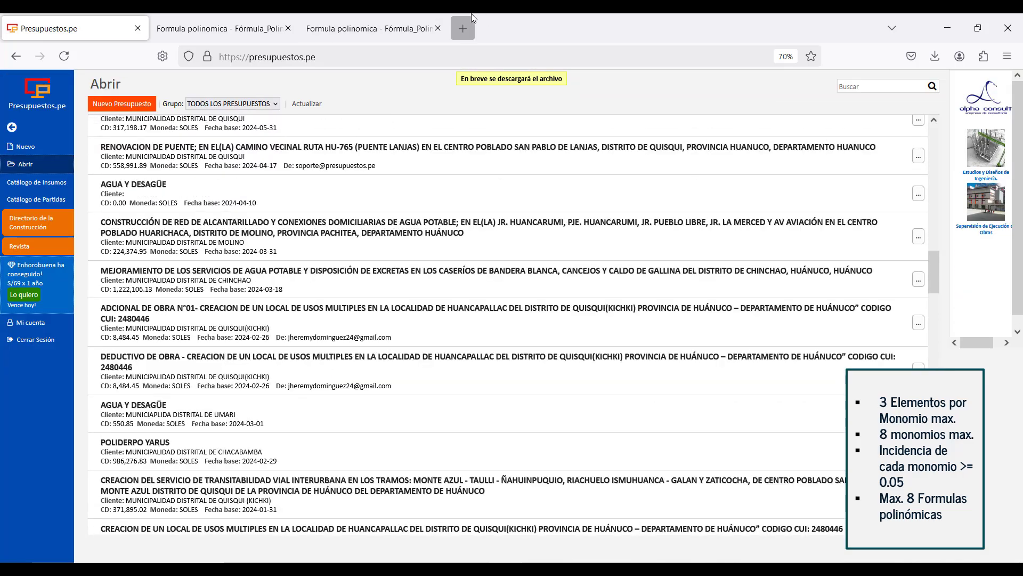
# Step: Open presupuestos.pe in a new tab, sign out, and select the support mobile number in the home page's contact details
pyautogui.click(472, 19)
pyautogui.write('PRESUPUEStos.pe/')
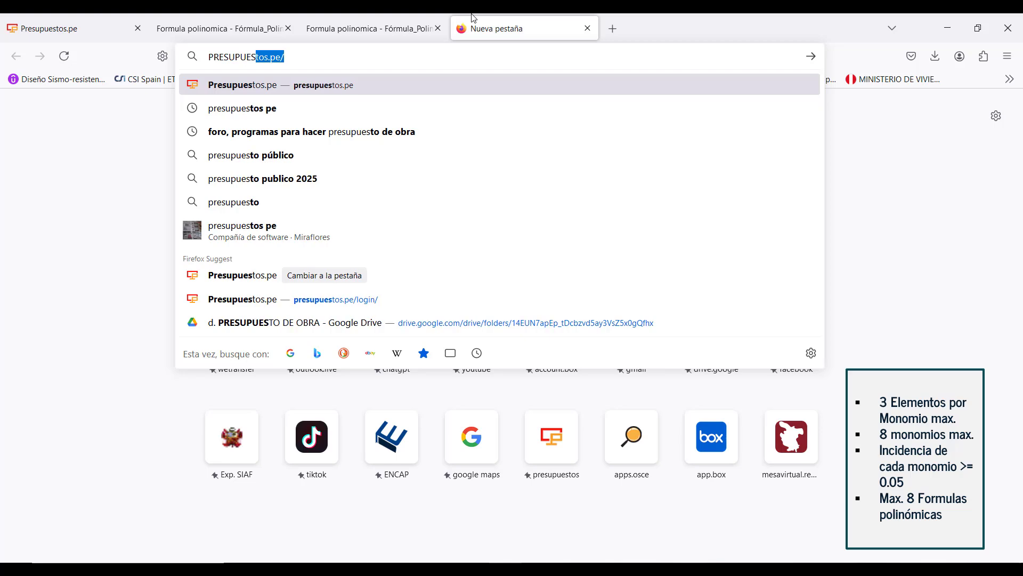
pyautogui.press('Return')
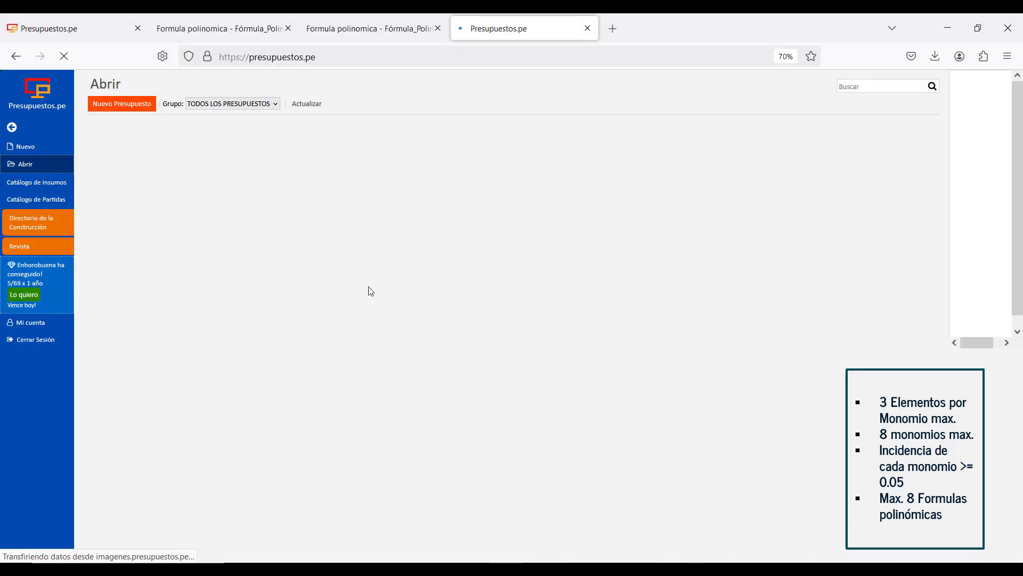
pyautogui.click(36, 340)
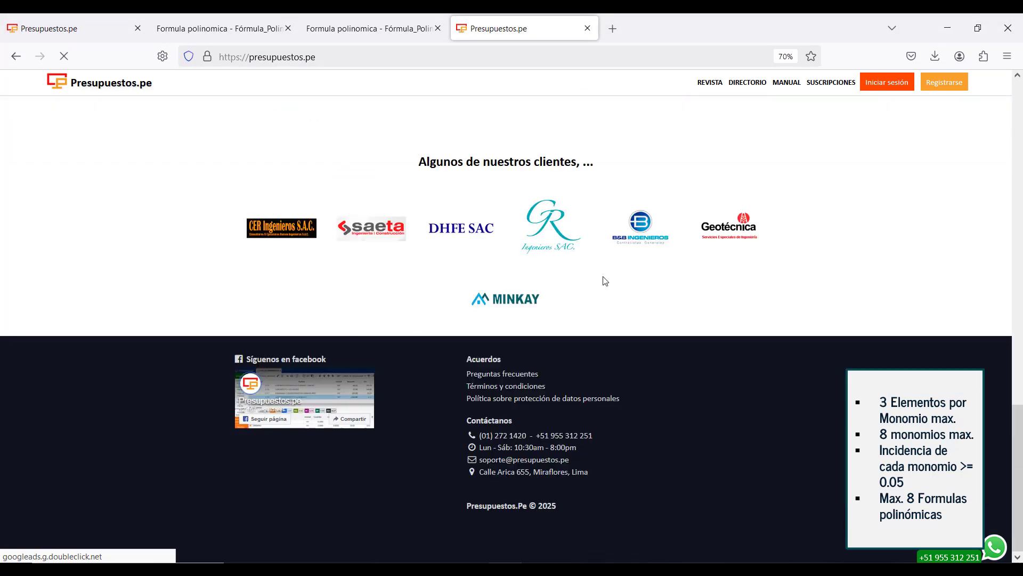
pyautogui.moveTo(540, 437); pyautogui.dragTo(593, 439)
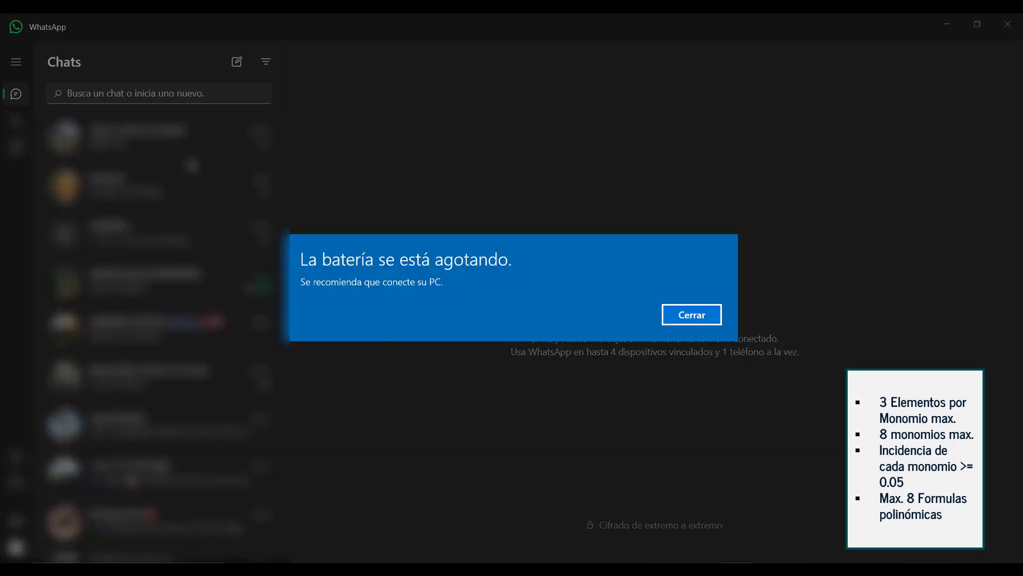
# Step: Switch to WhatsApp, dismiss the low-battery notice and search the chats for "PRESUPUES"
pyautogui.click(703, 313)
pyautogui.click(160, 94)
pyautogui.write('PRES')
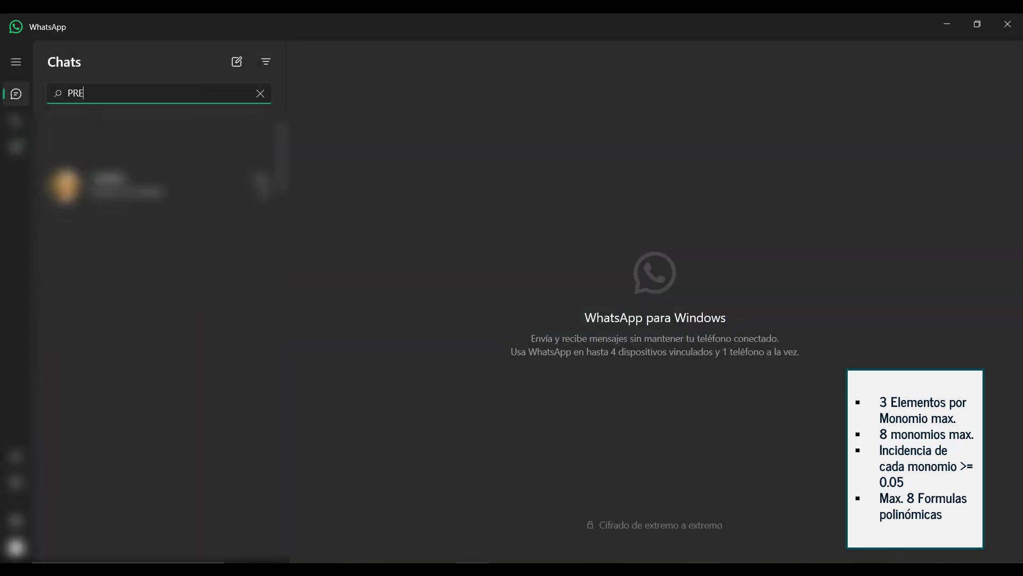
pyautogui.write('UPUES')
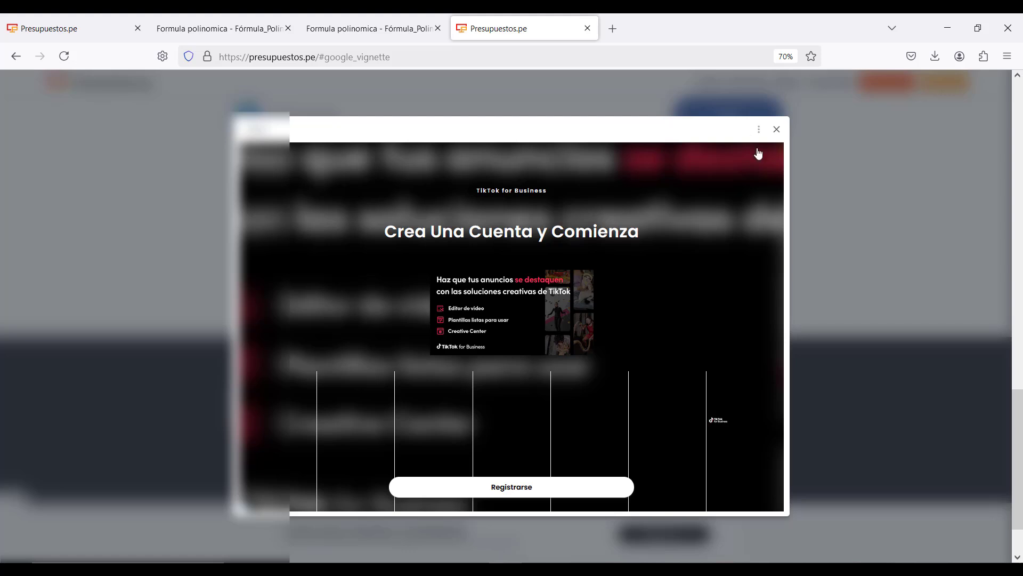
# Step: Return to the Presupuestos.pe home page, close the advertisement and select the support mobile number again
pyautogui.click(777, 129)
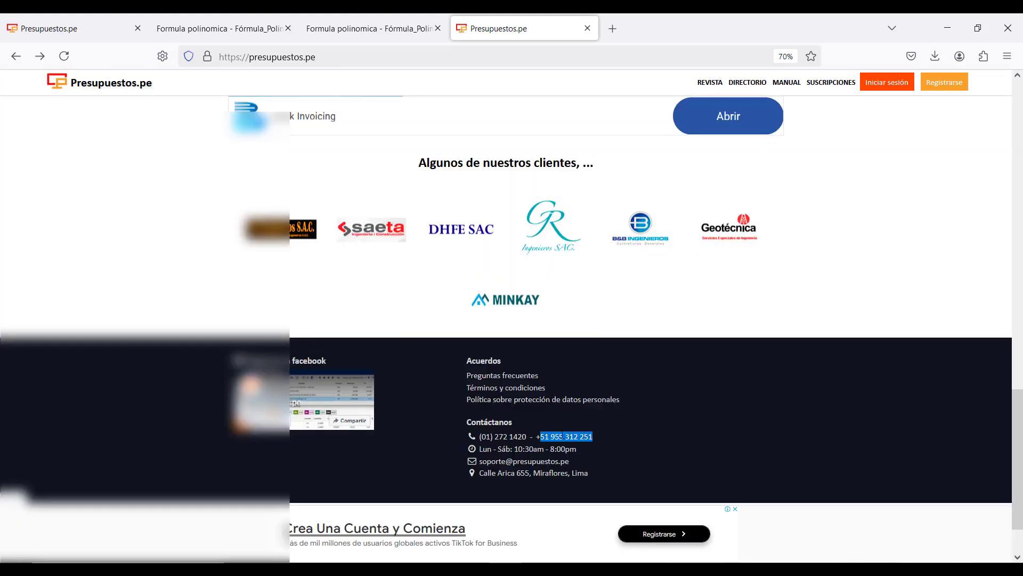
pyautogui.moveTo(539, 436); pyautogui.dragTo(597, 442)
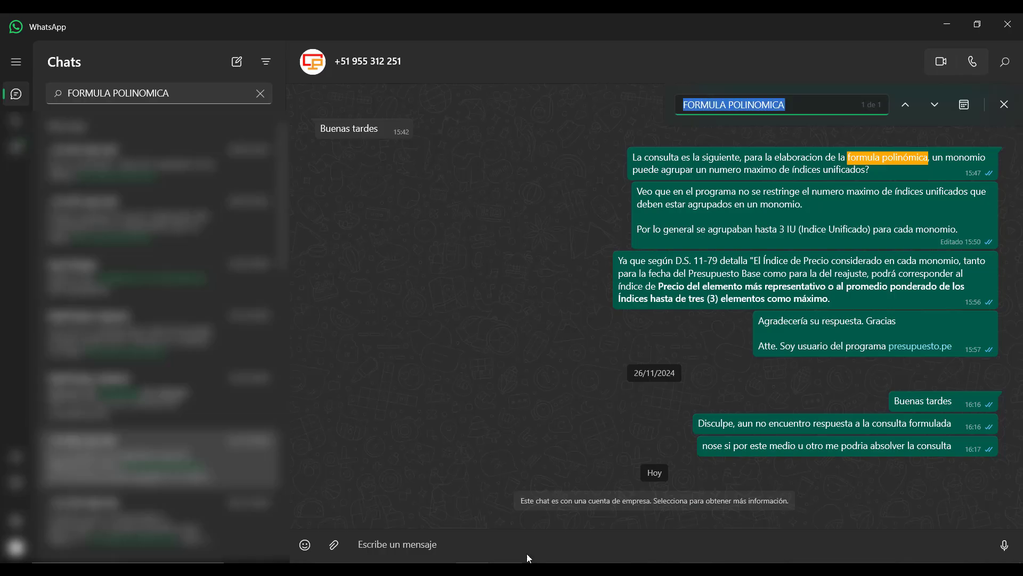
# Step: Review the WhatsApp chat with Presupuestos.pe support about the D.S. 11-79 limit, highlighting the text on grouping up to 3 IU per monomial
pyautogui.scroll(3, 585, 351)
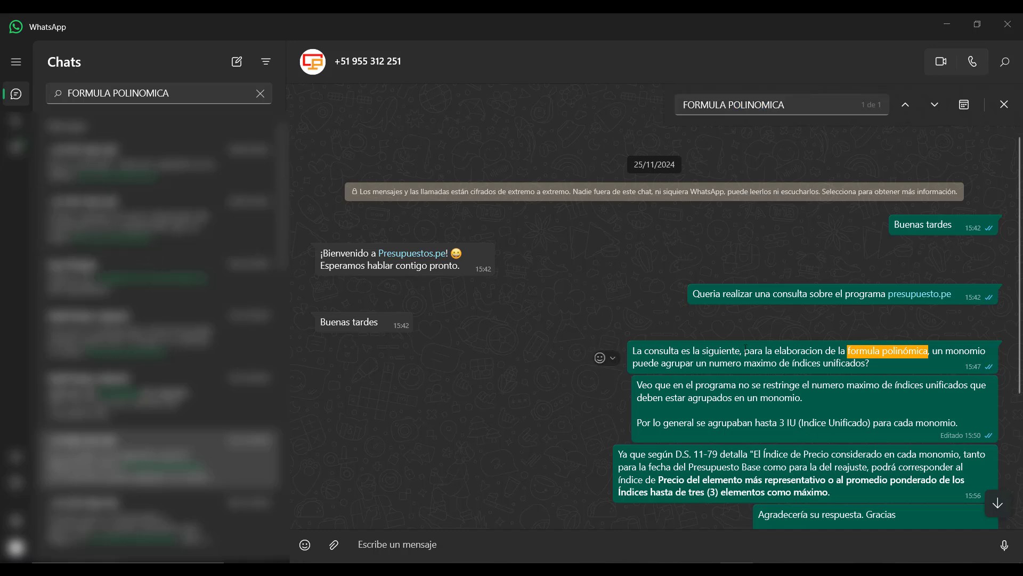
pyautogui.scroll(-2, 570, 310)
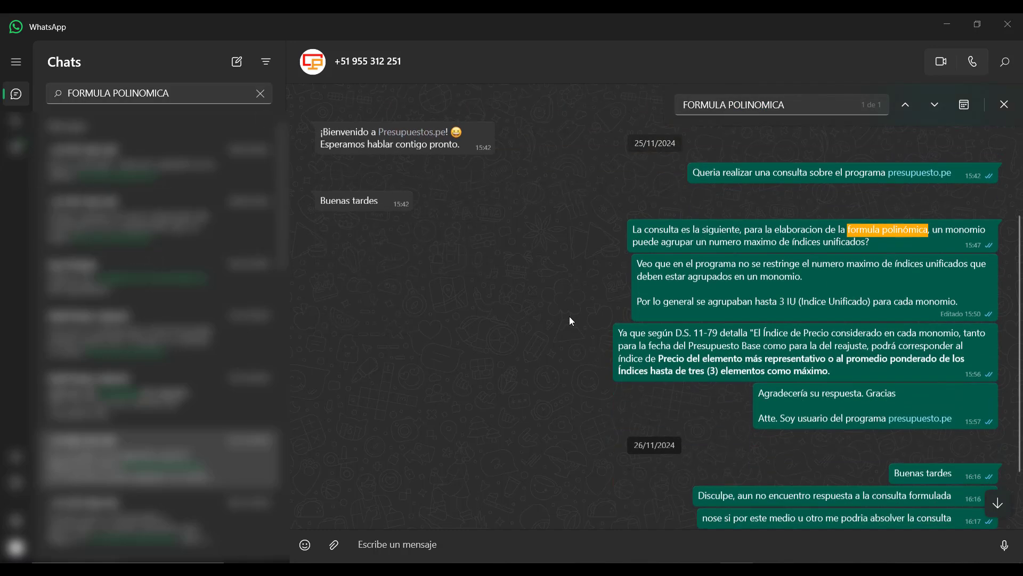
pyautogui.moveTo(712, 302); pyautogui.dragTo(795, 308)
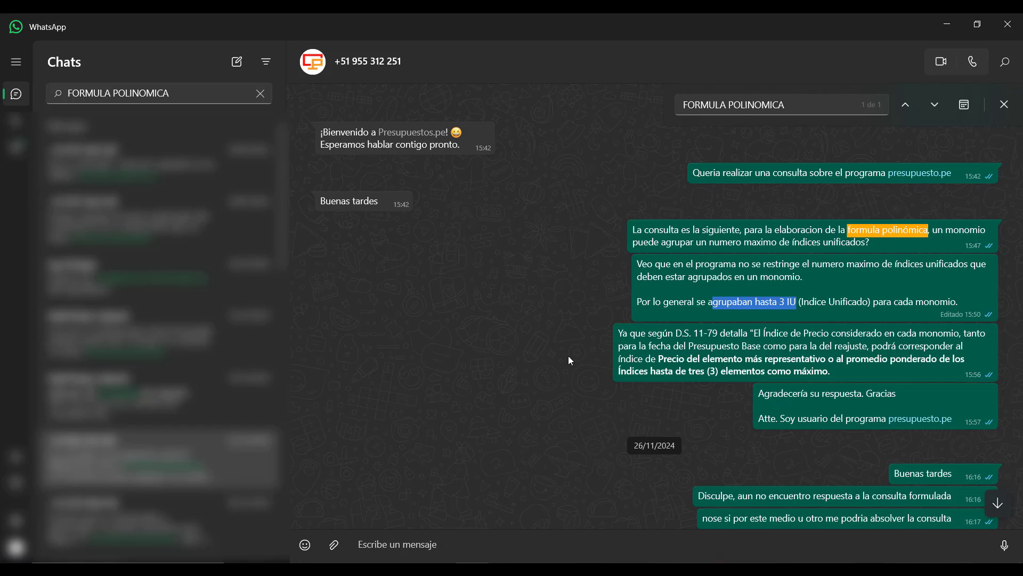
pyautogui.scroll(-1, 568, 356)
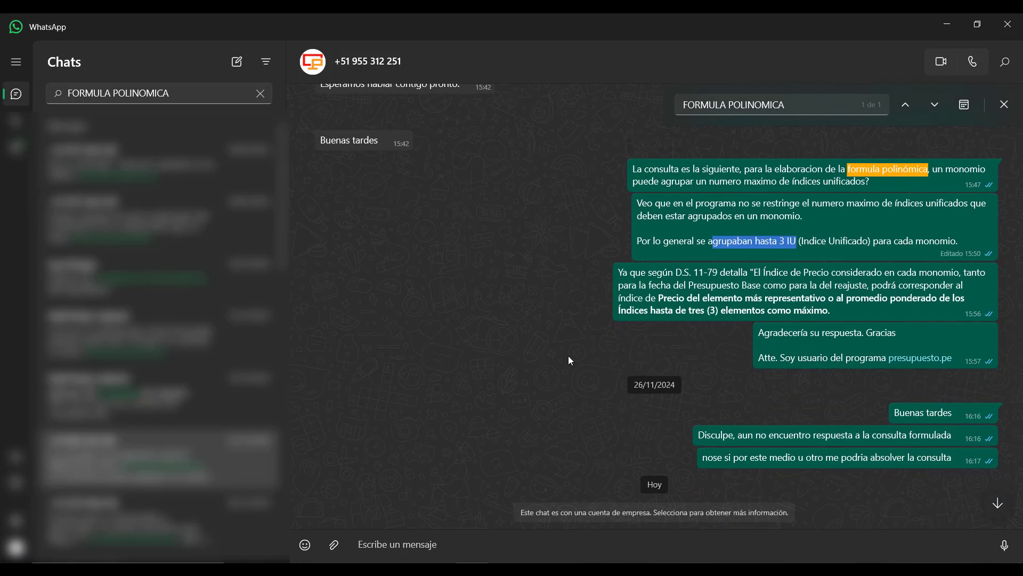
pyautogui.scroll(-1, 566, 353)
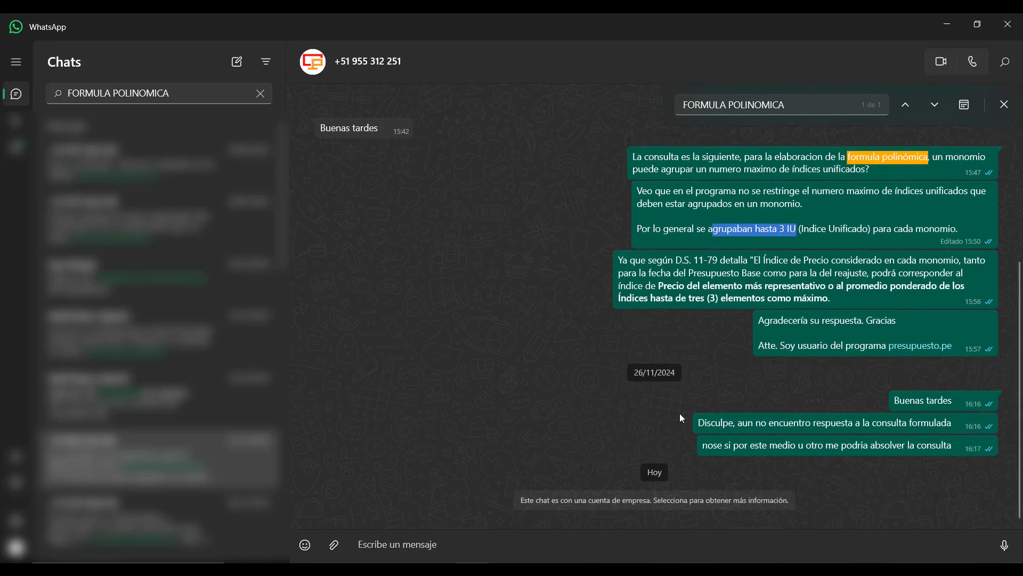
pyautogui.scroll(3, 559, 369)
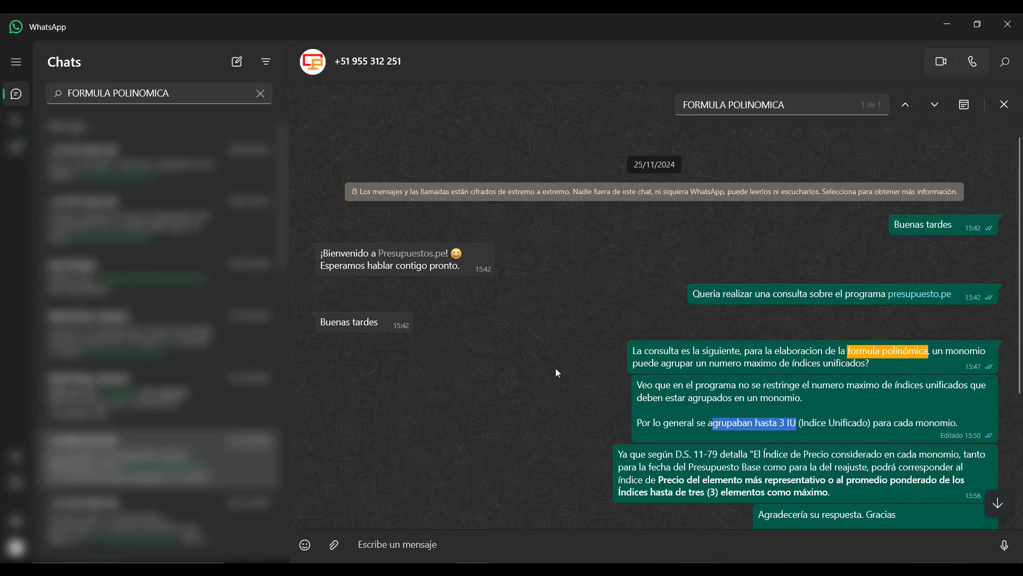
pyautogui.scroll(-3, 557, 372)
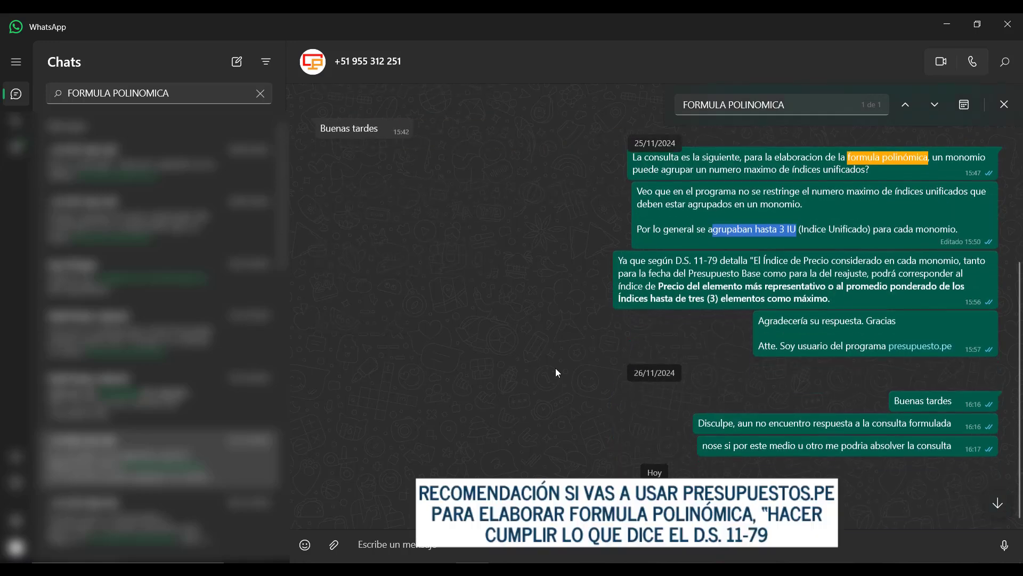